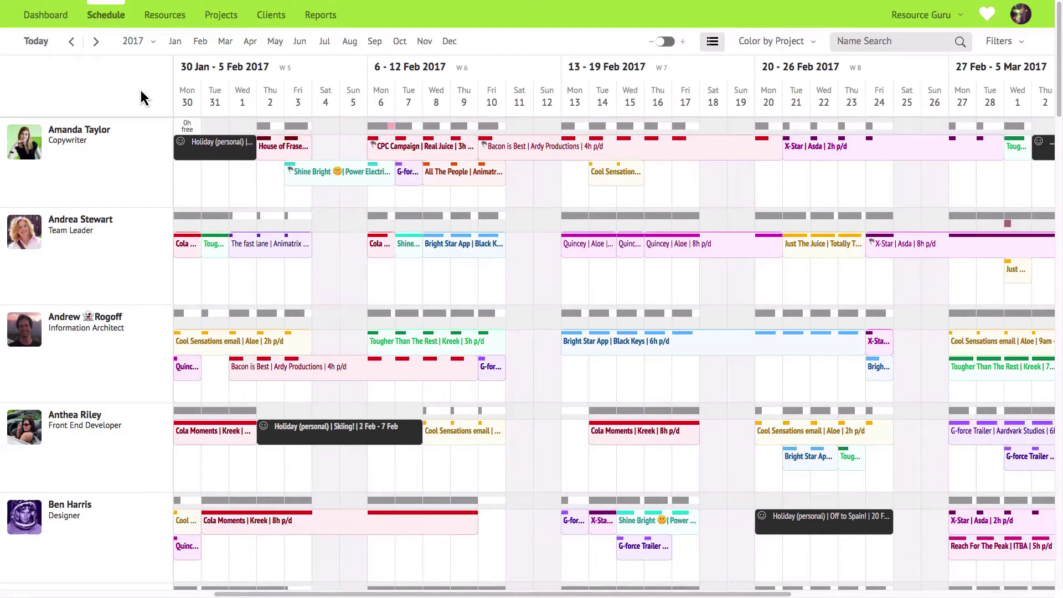
- Scroll around the schedule to browse team members and later weeks
scroll(141, 98, "right", 6)
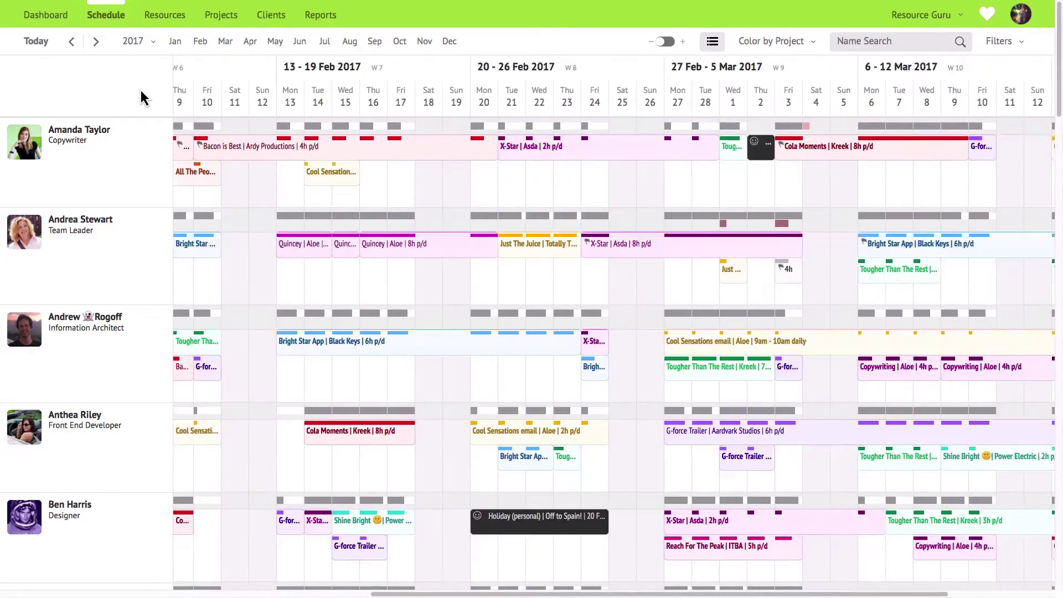
scroll(141, 98, "down", 3)
scroll(166, 133, "down", 1)
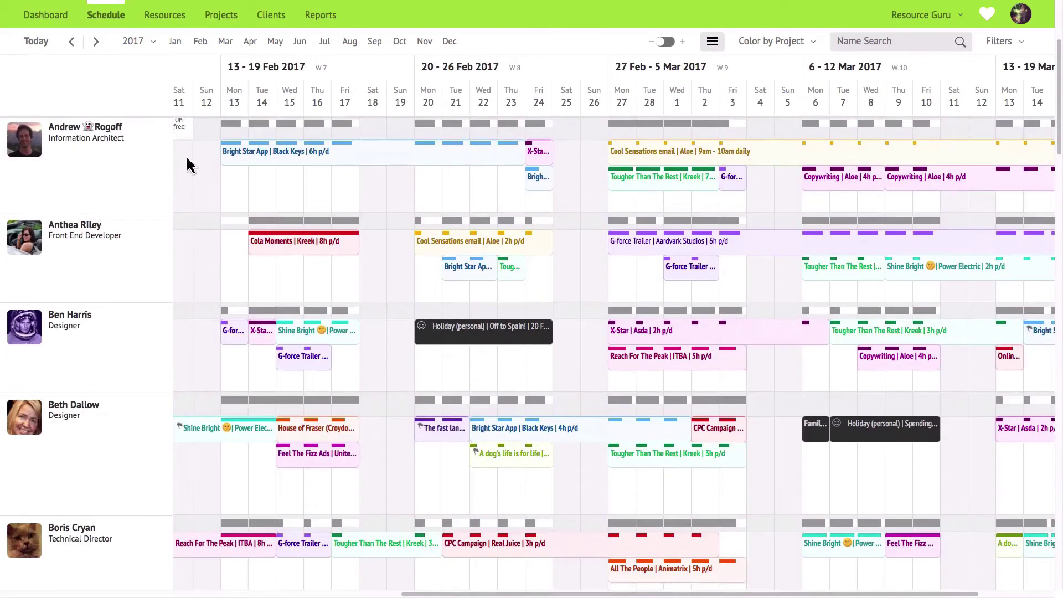
scroll(187, 160, "up", 4)
scroll(187, 160, "left", 4)
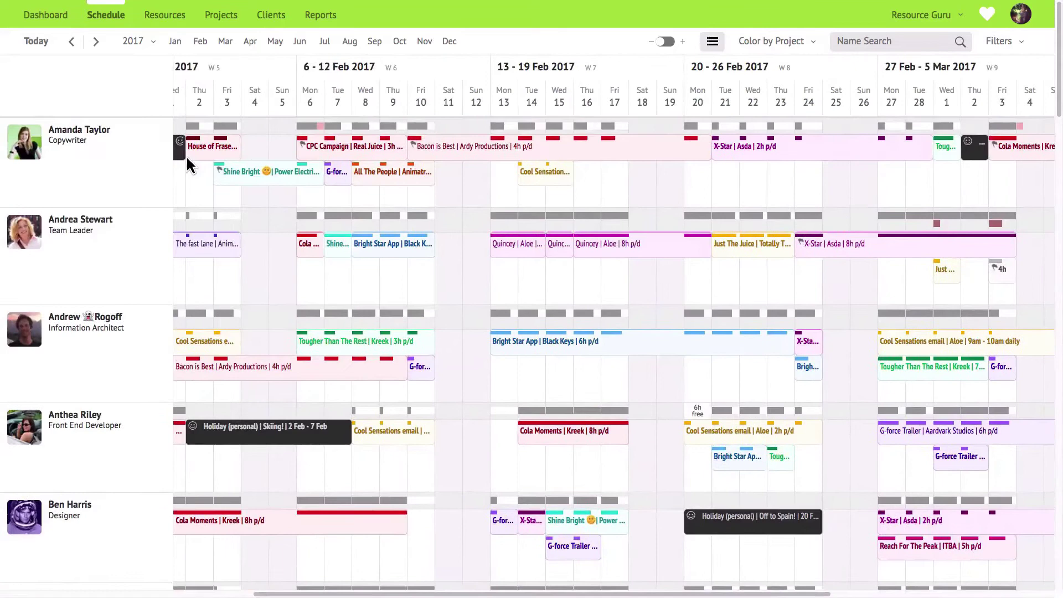
scroll(186, 155, "down", 4)
scroll(186, 154, "right", 5)
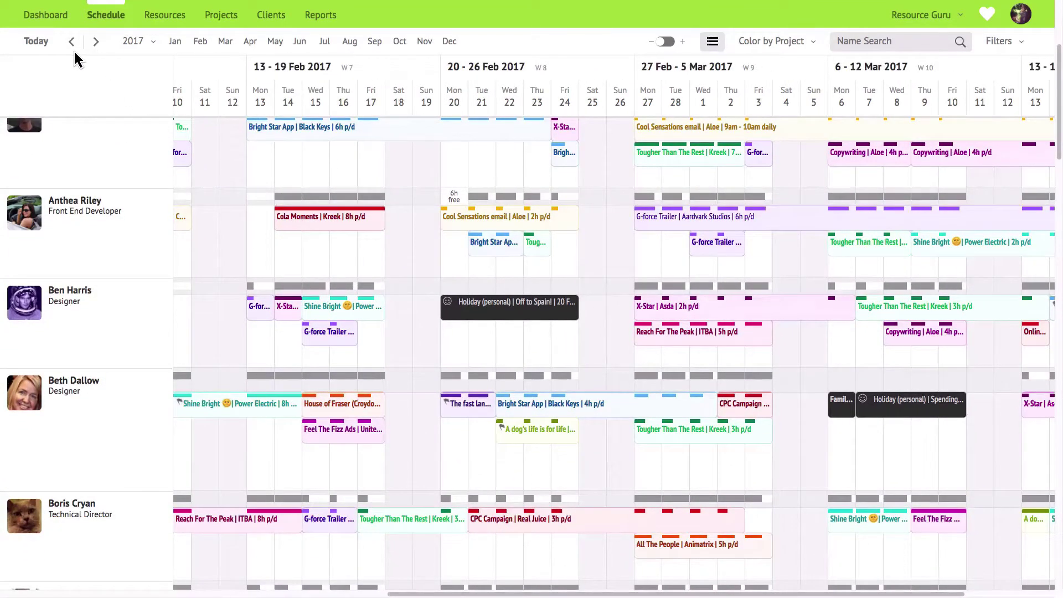
- Keep the year at 2017, zoom into a day-by-day week view, then back out to multi-week
left_click(152, 52)
left_click(154, 53)
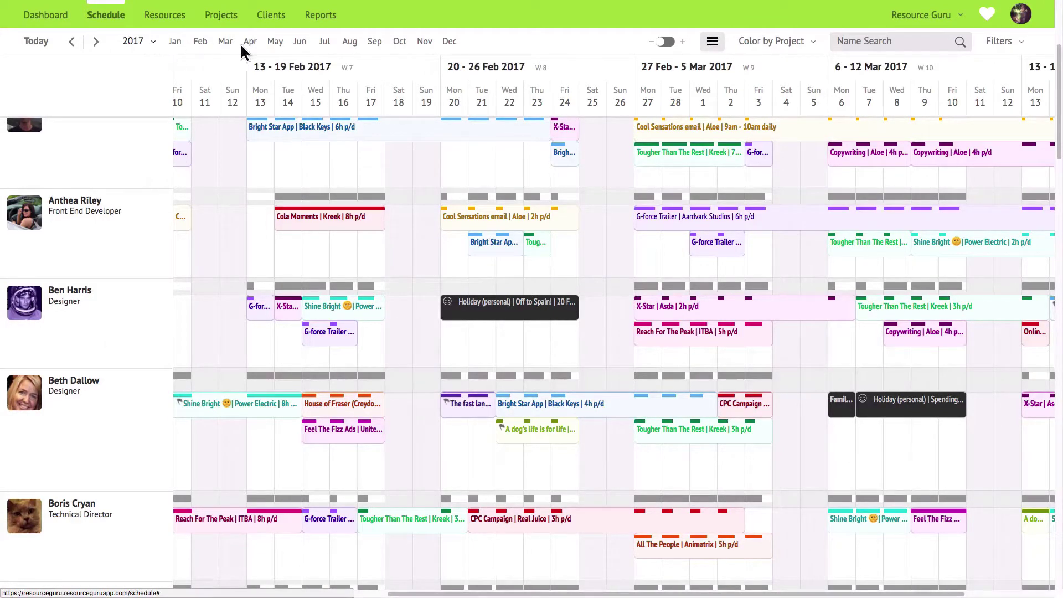
left_click(672, 50)
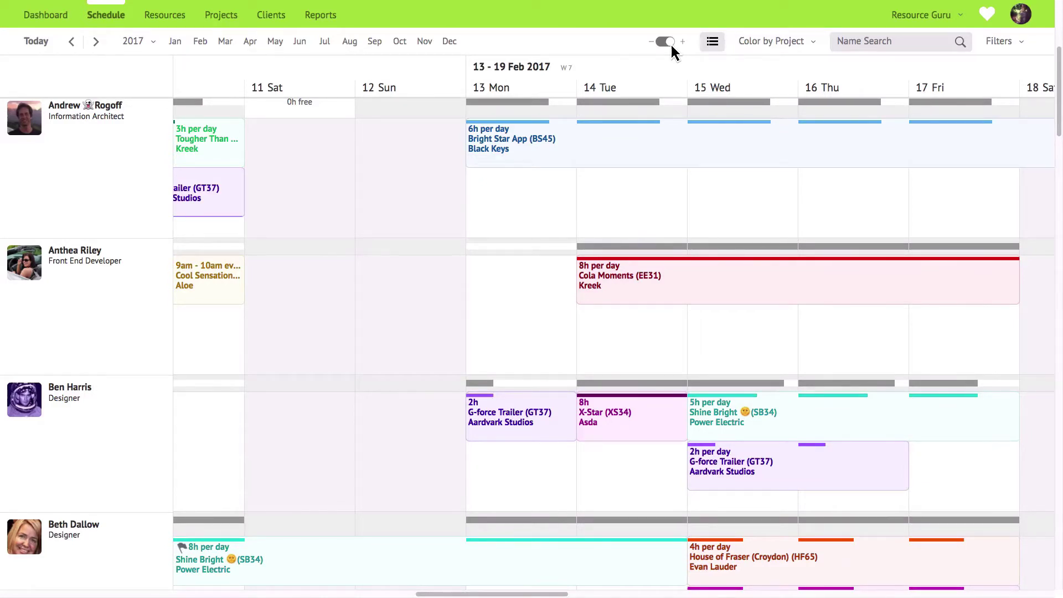
left_click(671, 45)
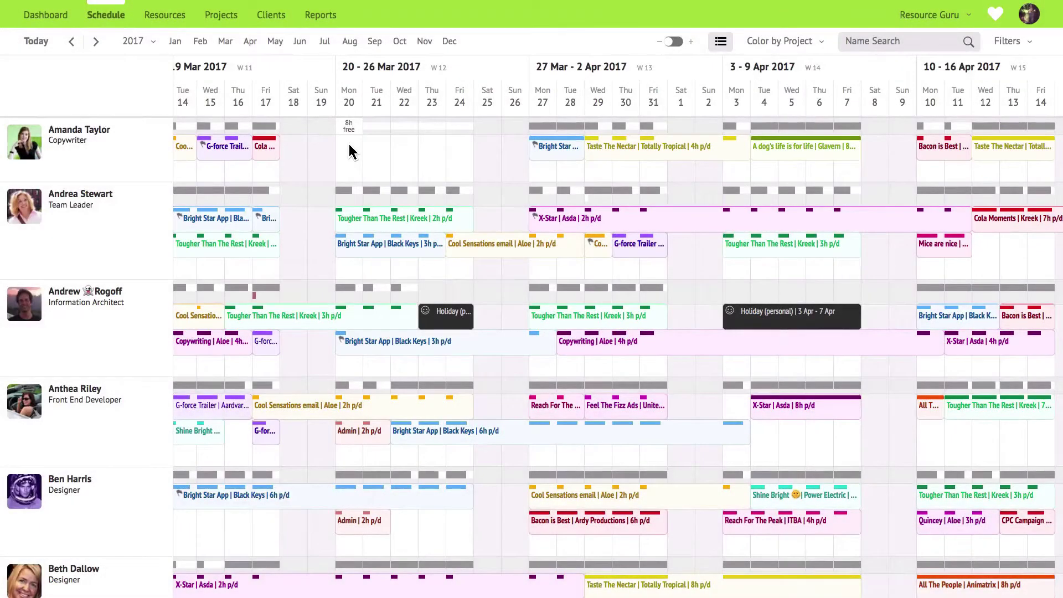
left_click_drag(350, 151, 460, 153)
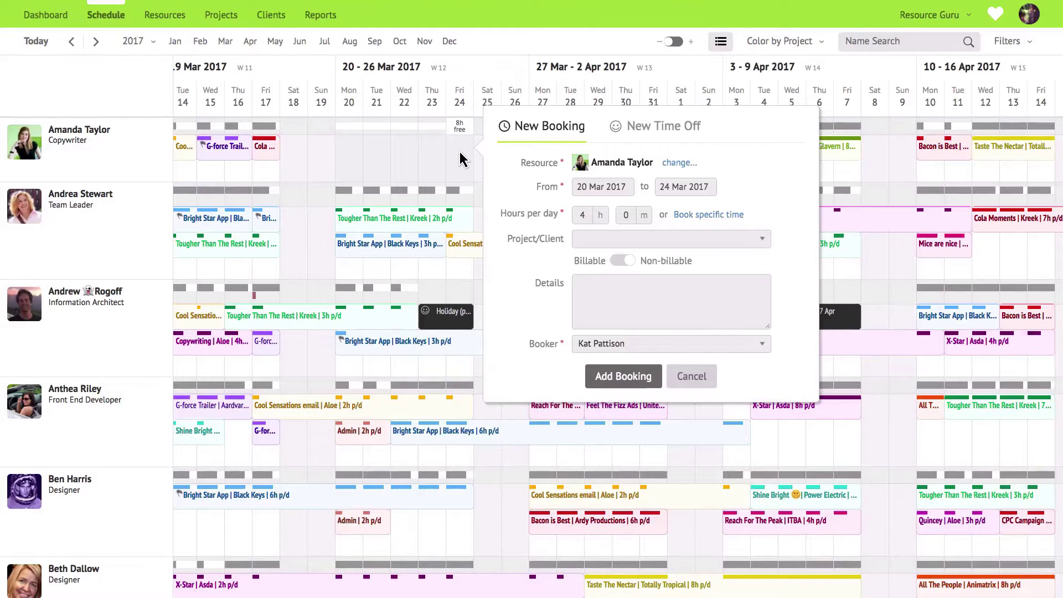
left_click(684, 187)
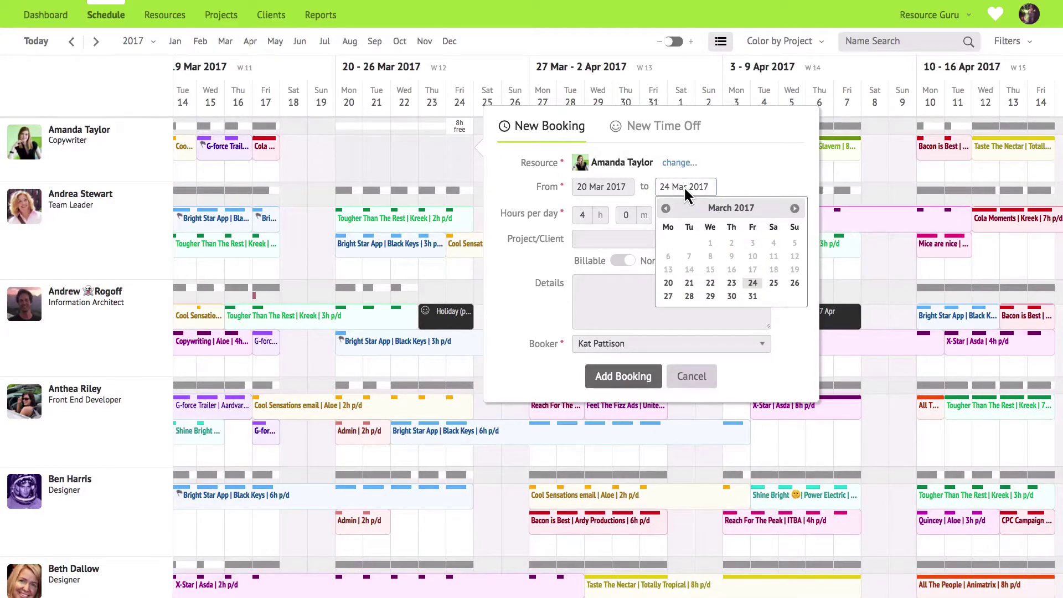
key("Escape")
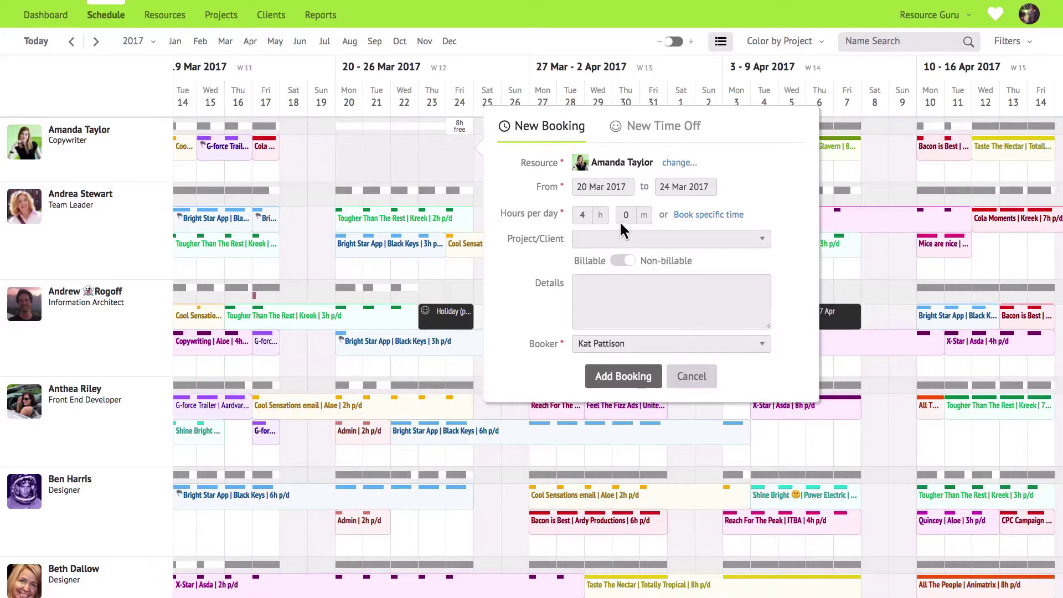
left_click(725, 214)
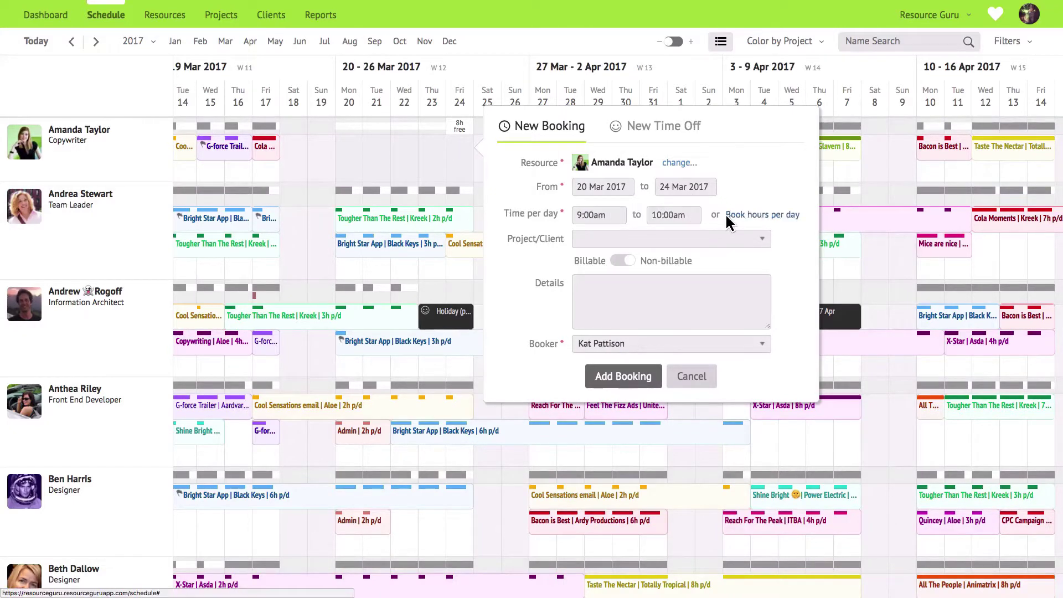
left_click(686, 239)
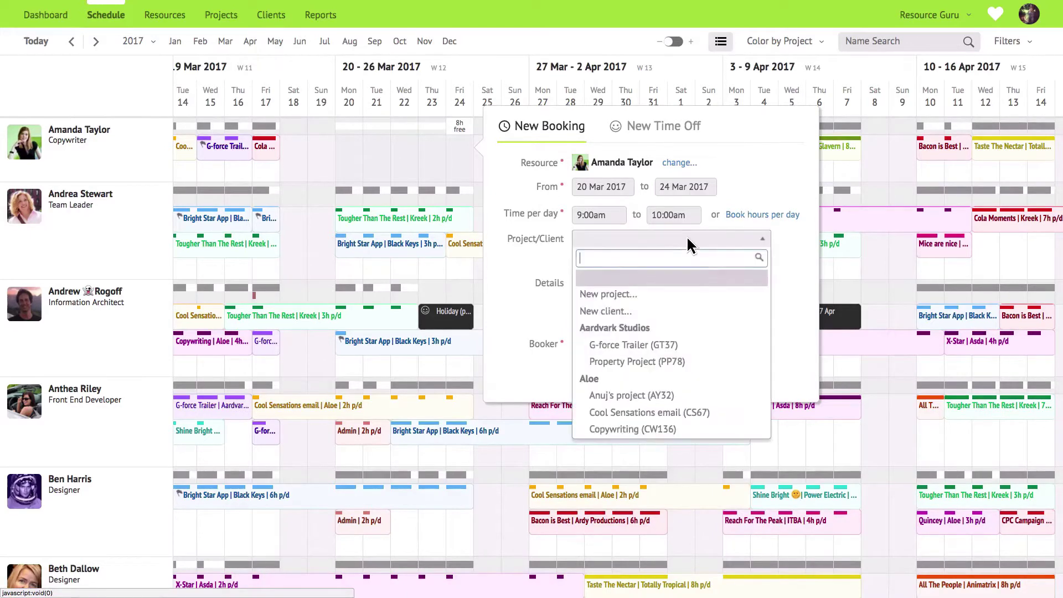
- Create a new crimson project 'X-Factor' for client Asda
left_click(689, 294)
type("X")
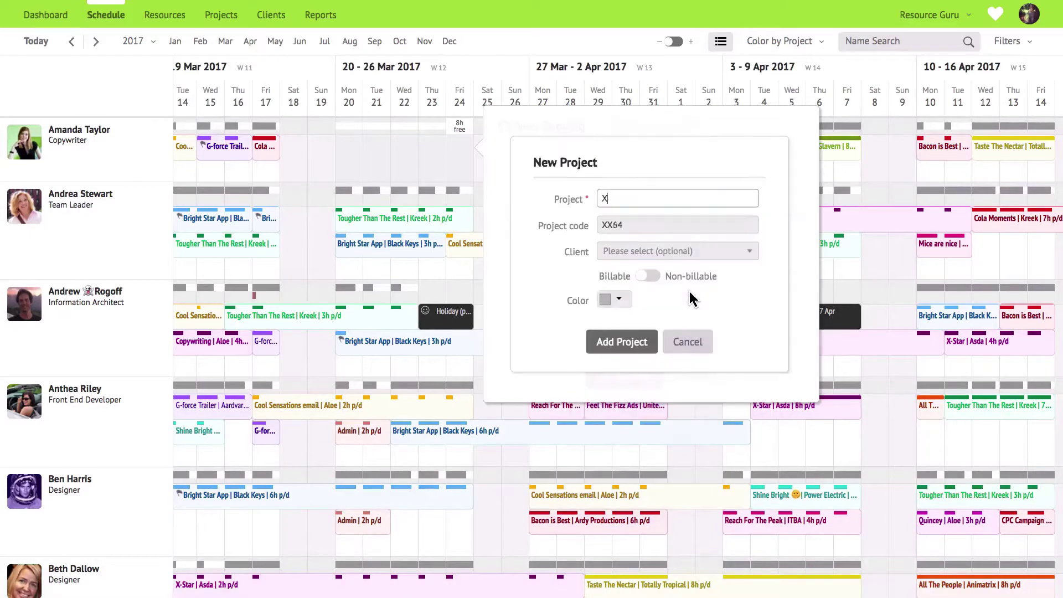
type("-Factor")
left_click(695, 253)
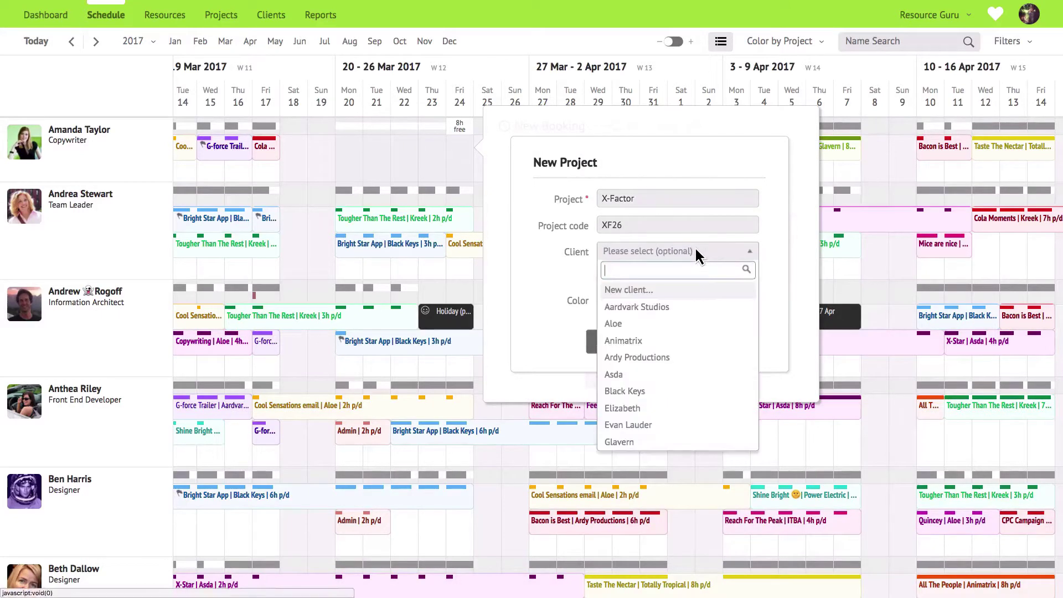
left_click(696, 374)
left_click(612, 304)
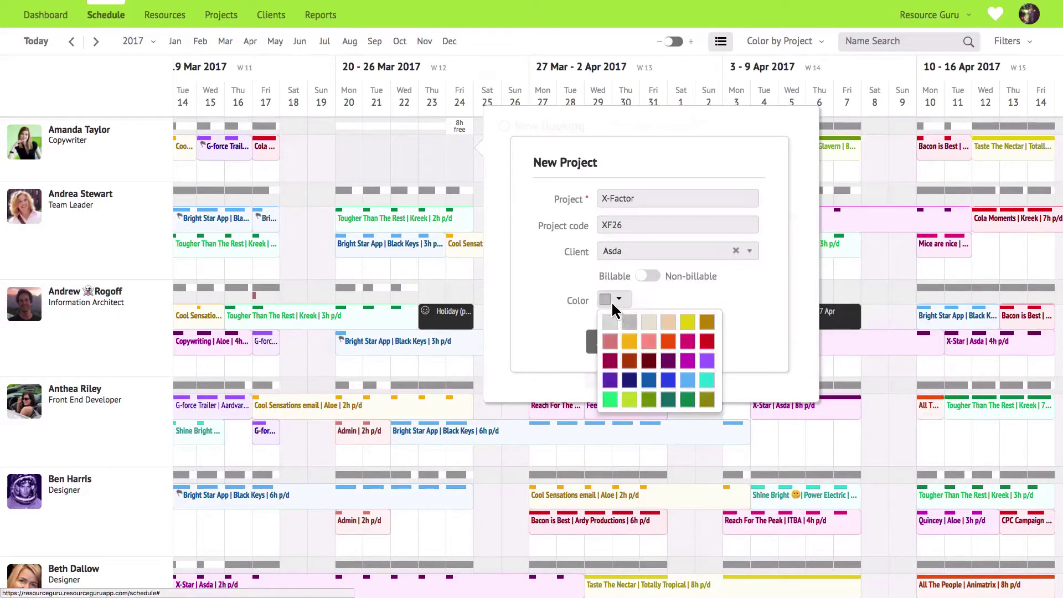
left_click(610, 360)
left_click(611, 347)
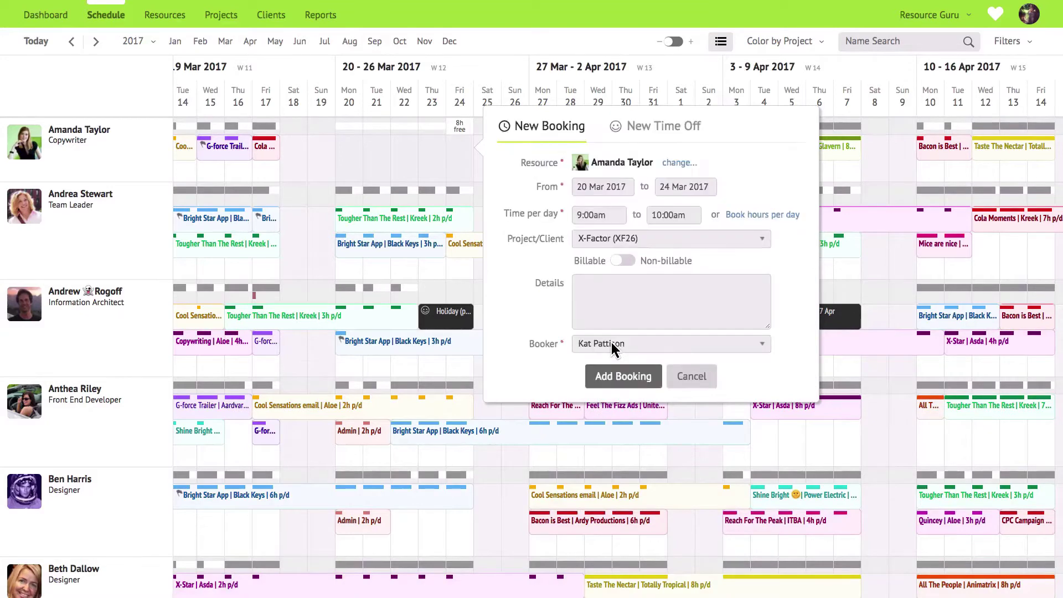
- Toggle billable, add details 'Please review this document' with the pasted link, and save the booking
left_click(629, 267)
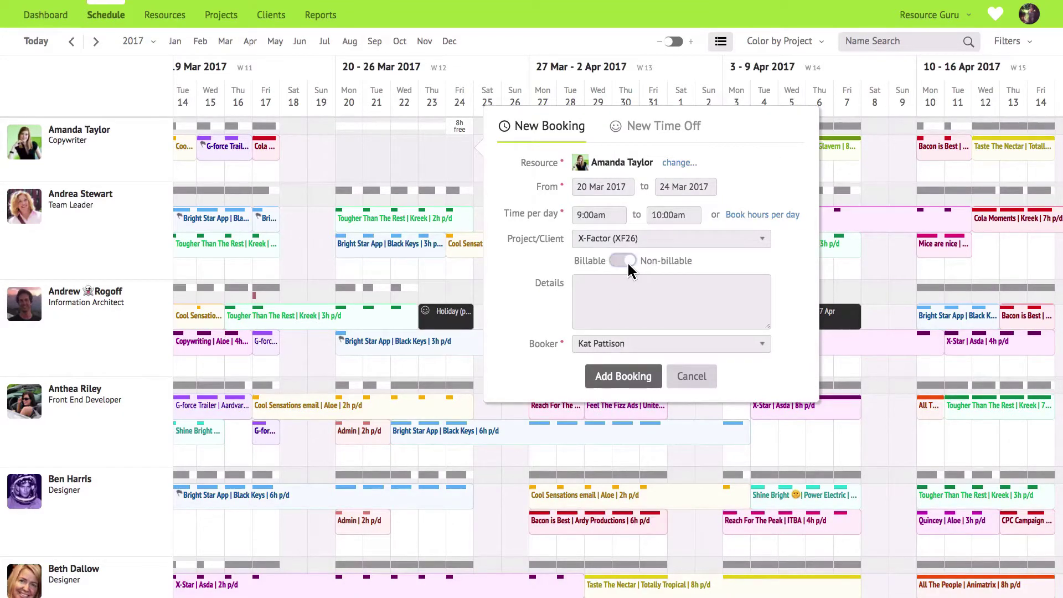
left_click(692, 310)
type("Pleas")
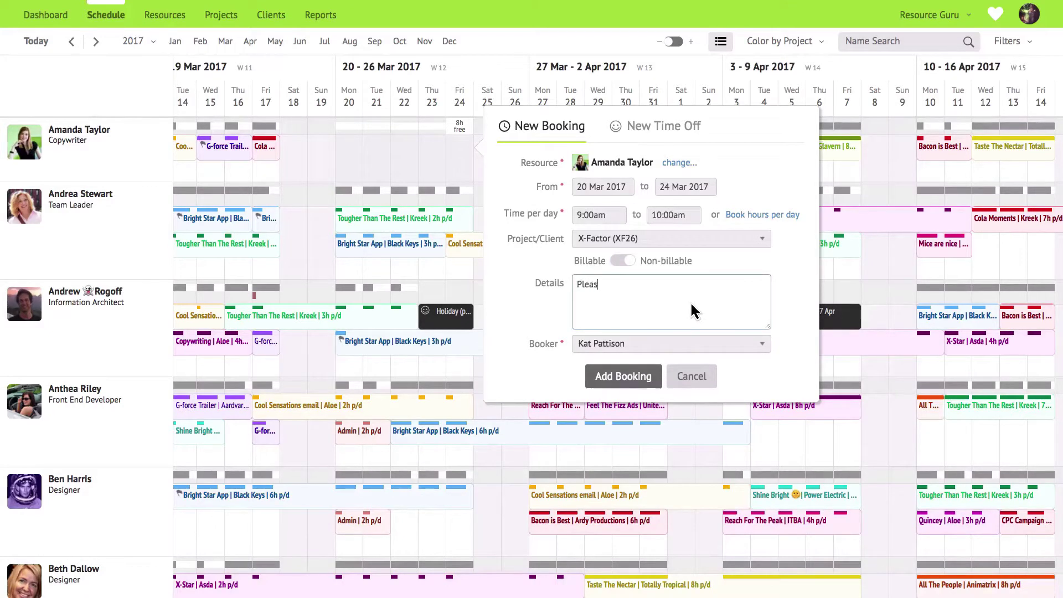
type("e review this document")
type("http://bit.ly/2dllebq")
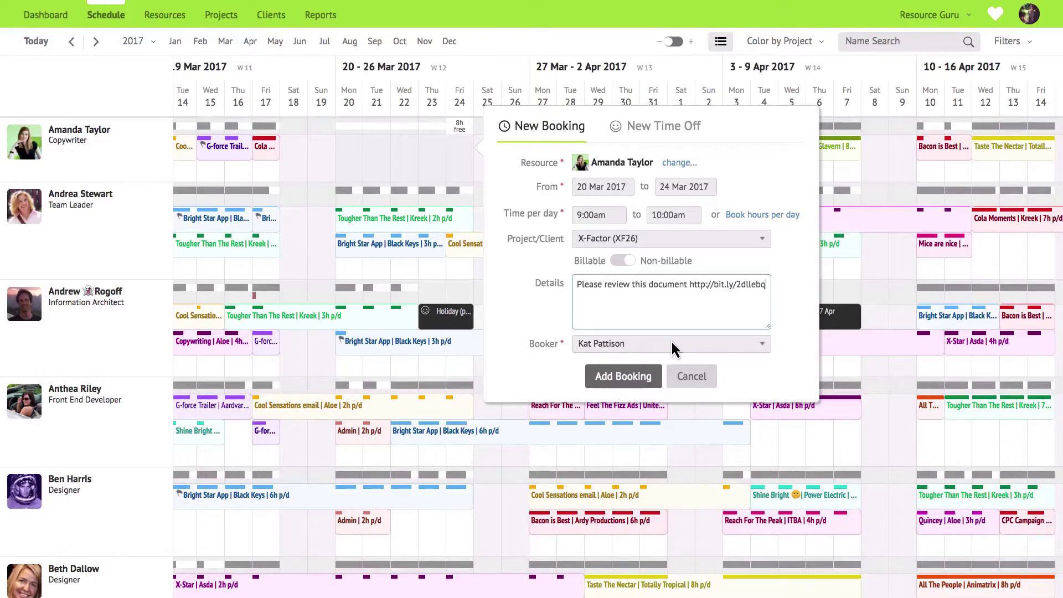
left_click(645, 376)
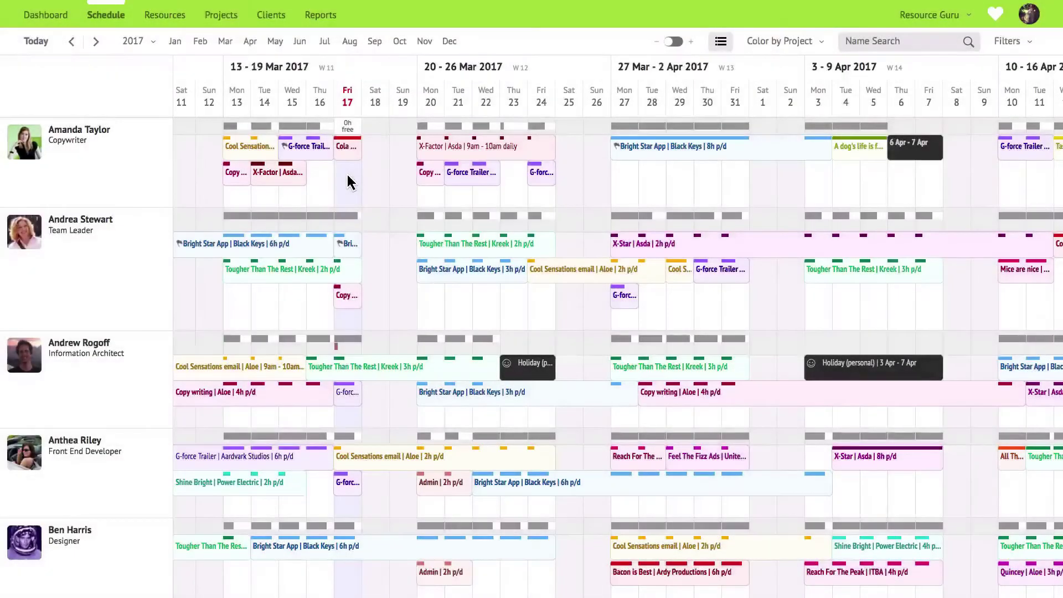
left_click(347, 177)
left_click(534, 268)
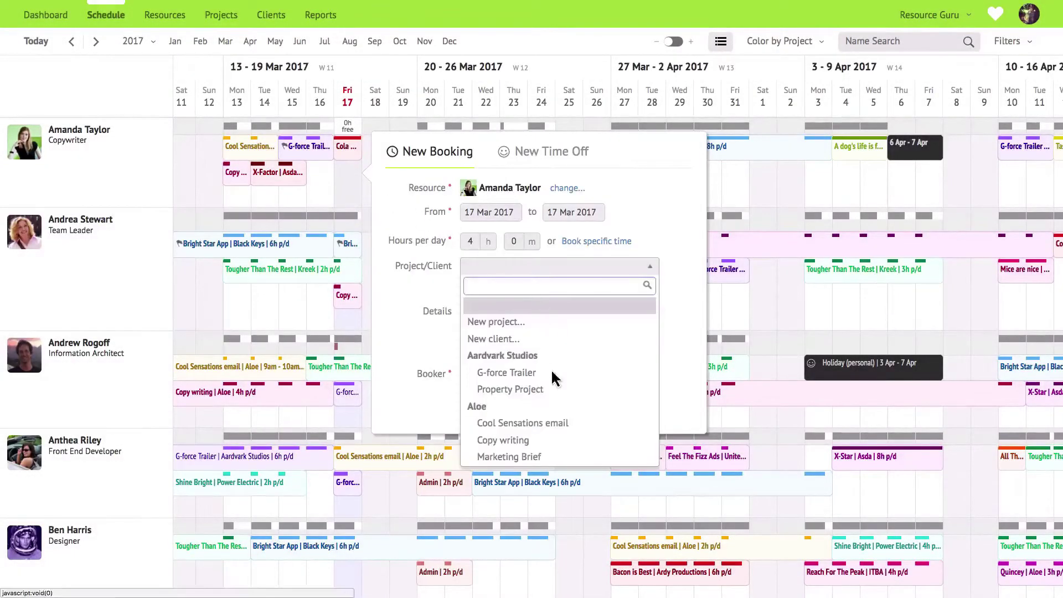
left_click(561, 426)
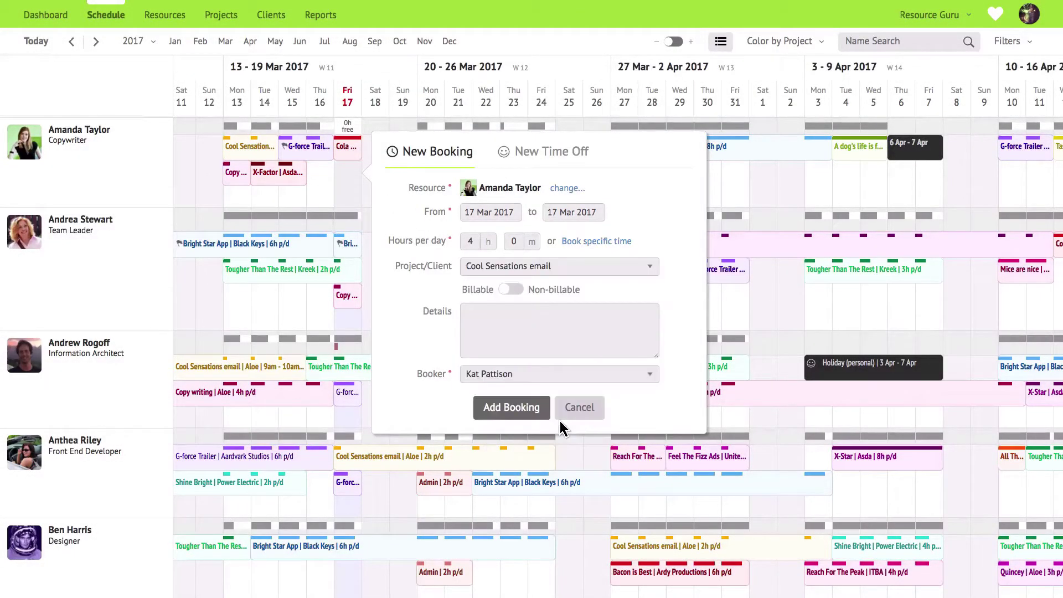
left_click(518, 408)
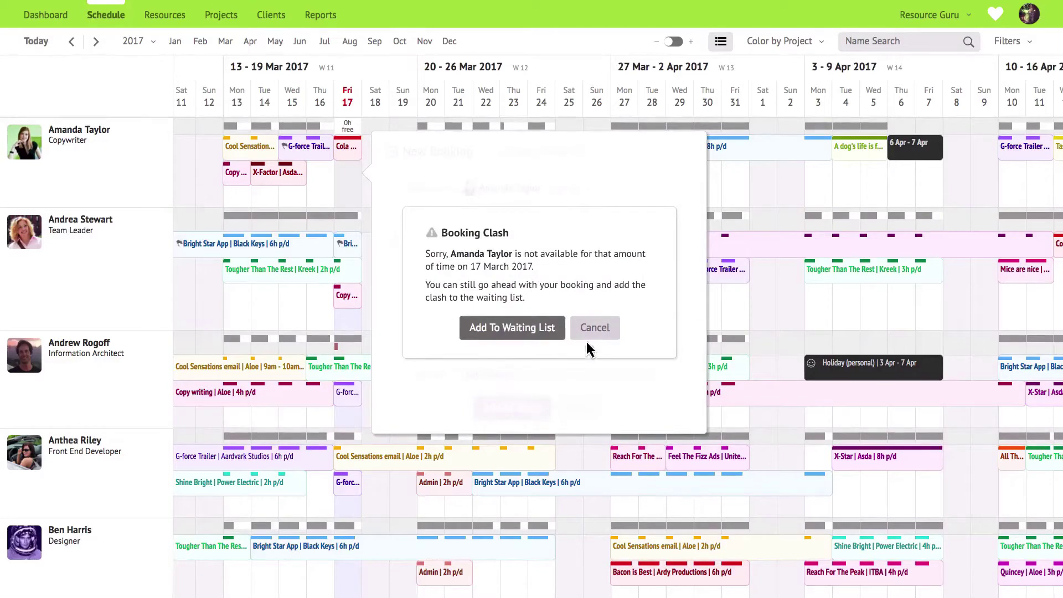
left_click(535, 331)
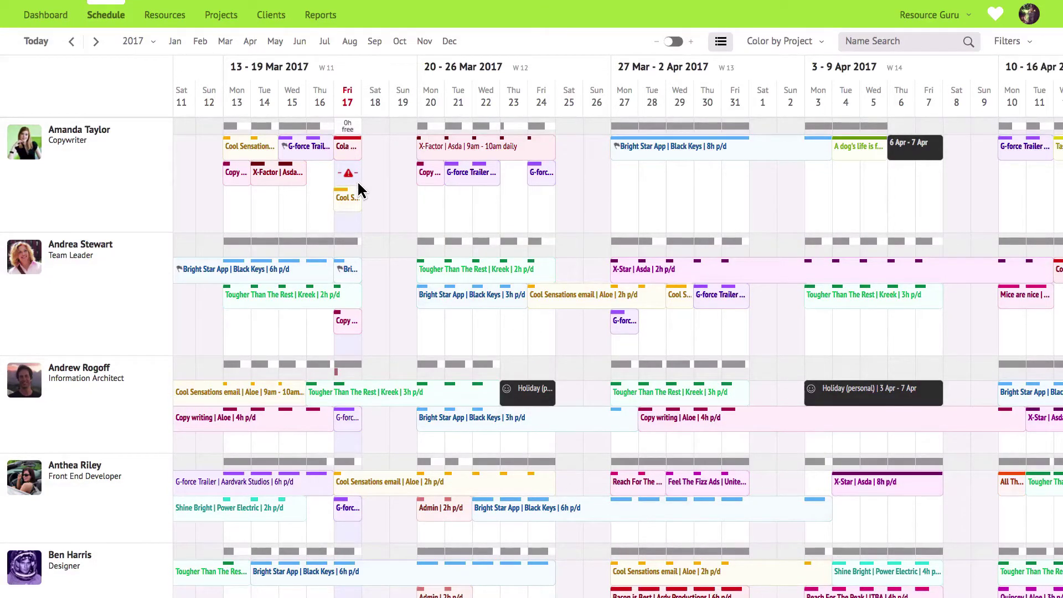
- Check the waiting list on the Dashboard, then sort the resources utilisation report by waiting-list hours
left_click(59, 22)
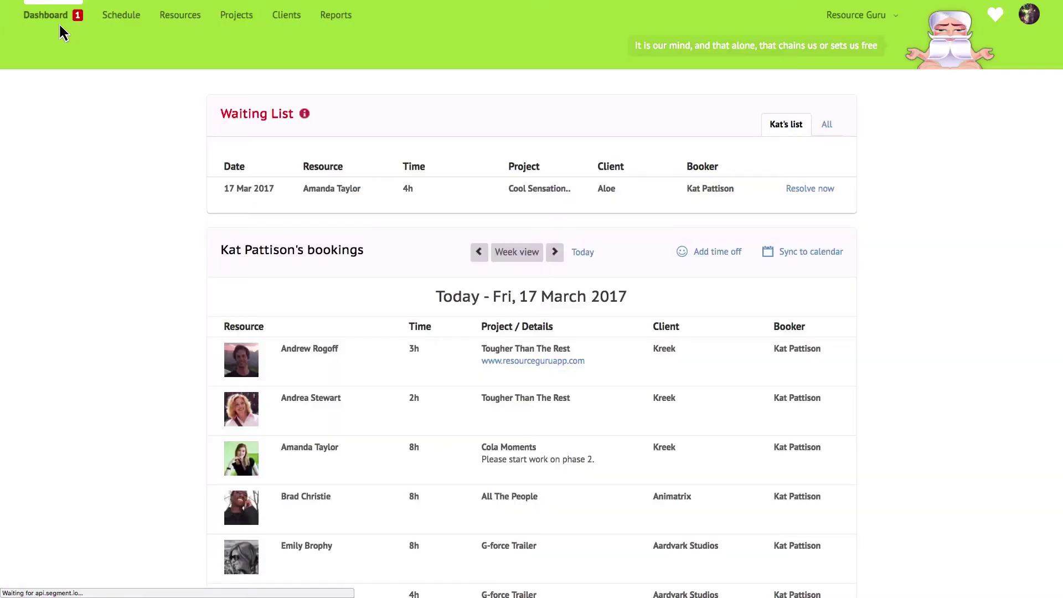
left_click(336, 15)
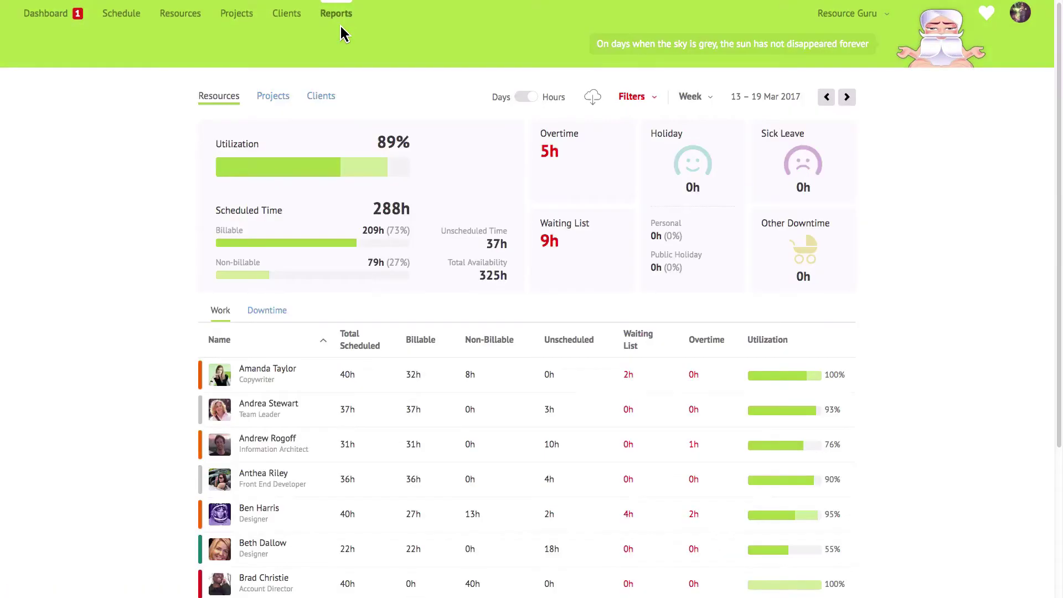
left_click(663, 357)
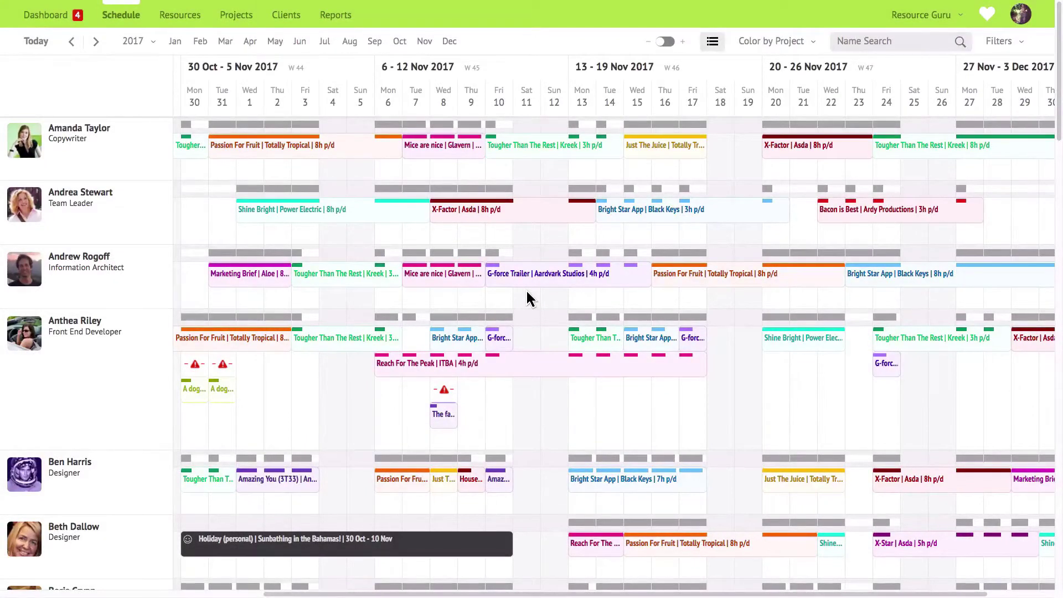
left_click(805, 226)
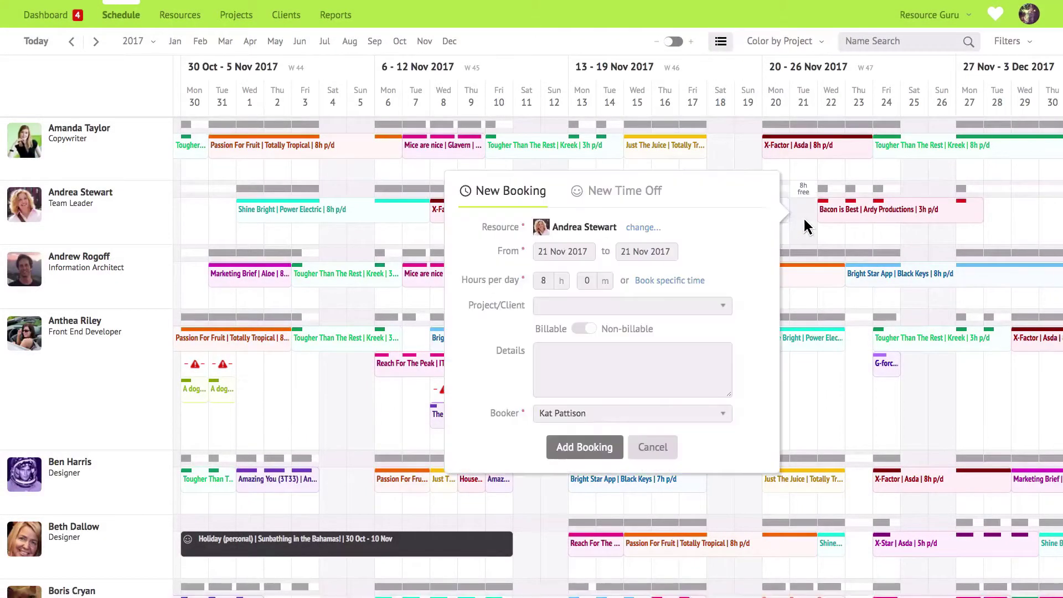
left_click(636, 210)
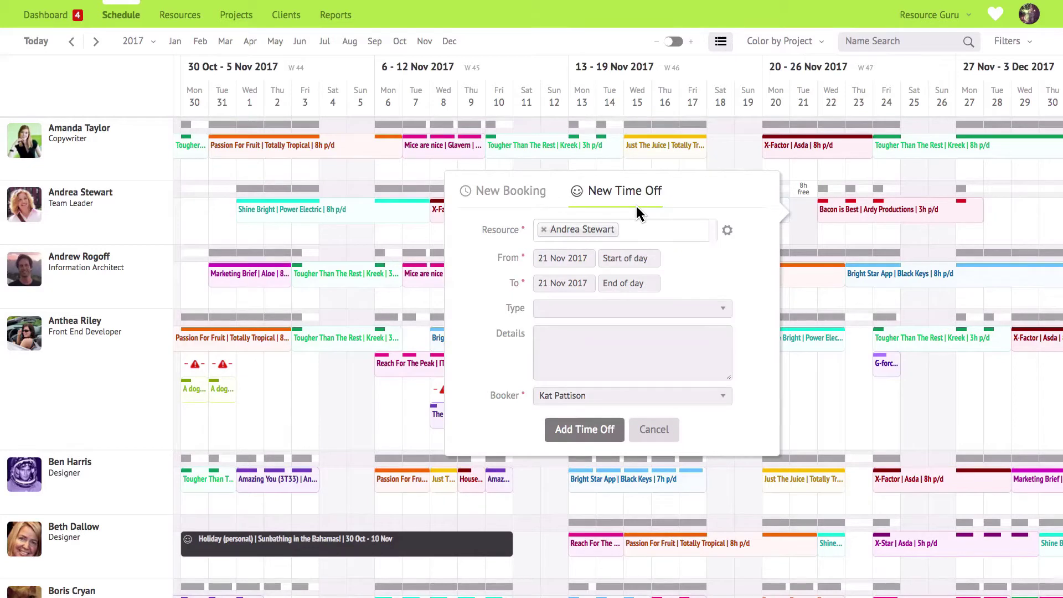
left_click(653, 224)
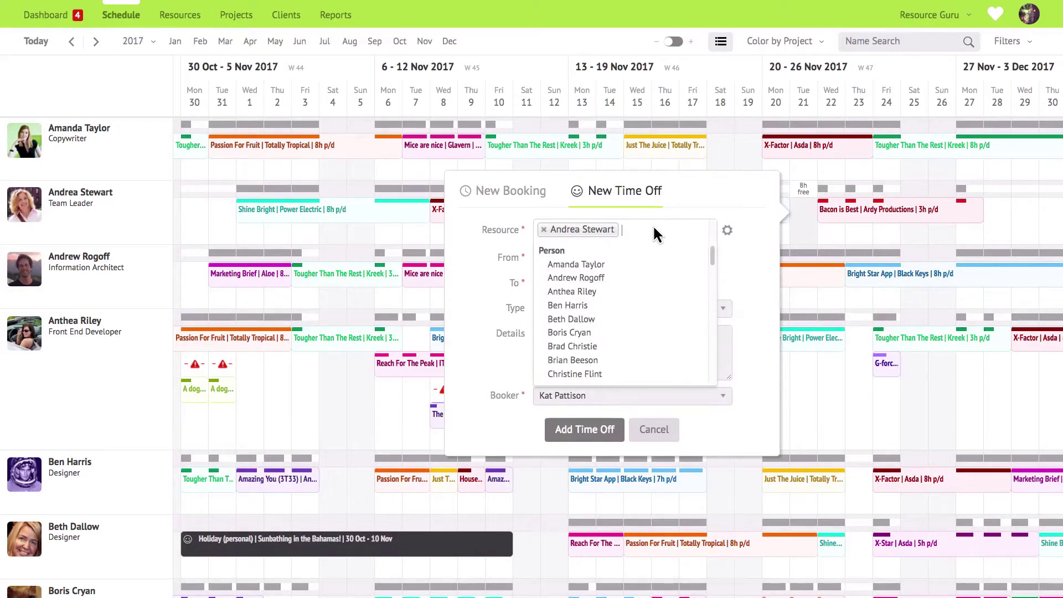
left_click(728, 231)
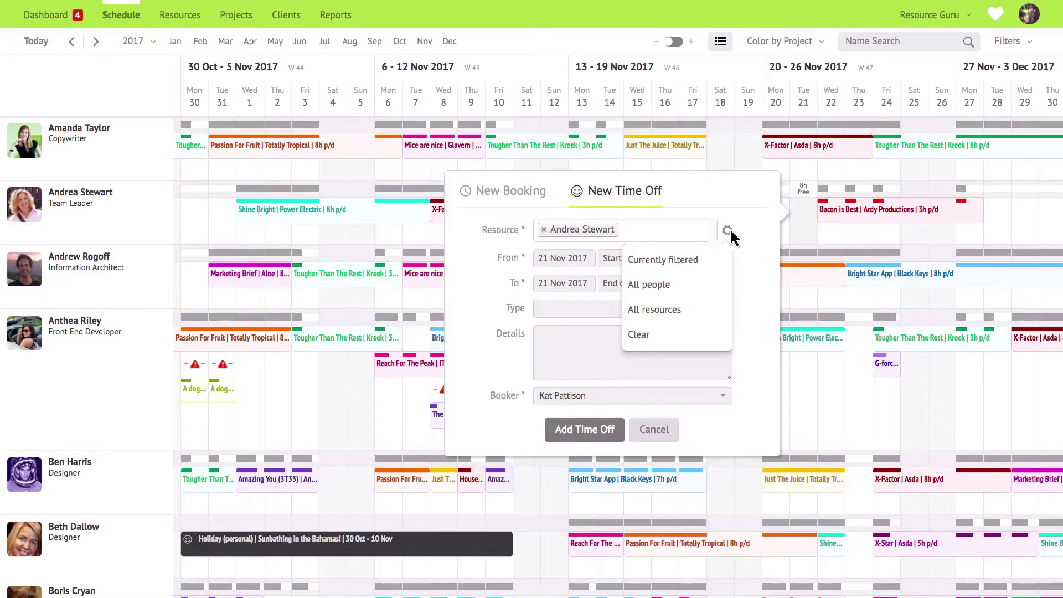
left_click(1020, 51)
- Apply the US Team filter and give everyone filtered a 'Thanksgiving' public holiday on Thu 23 Nov
left_click(864, 159)
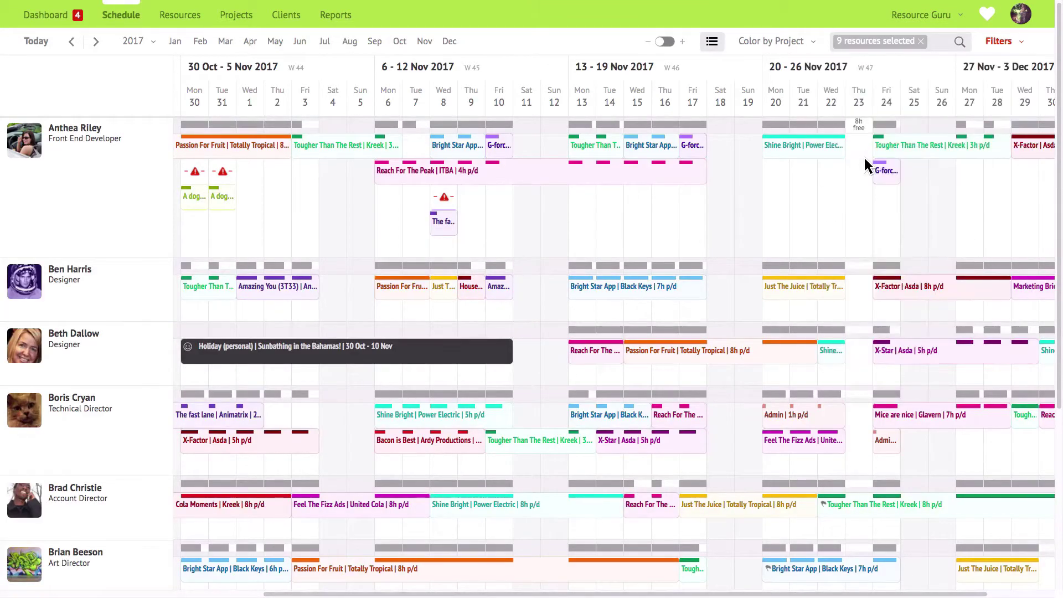
left_click(856, 147)
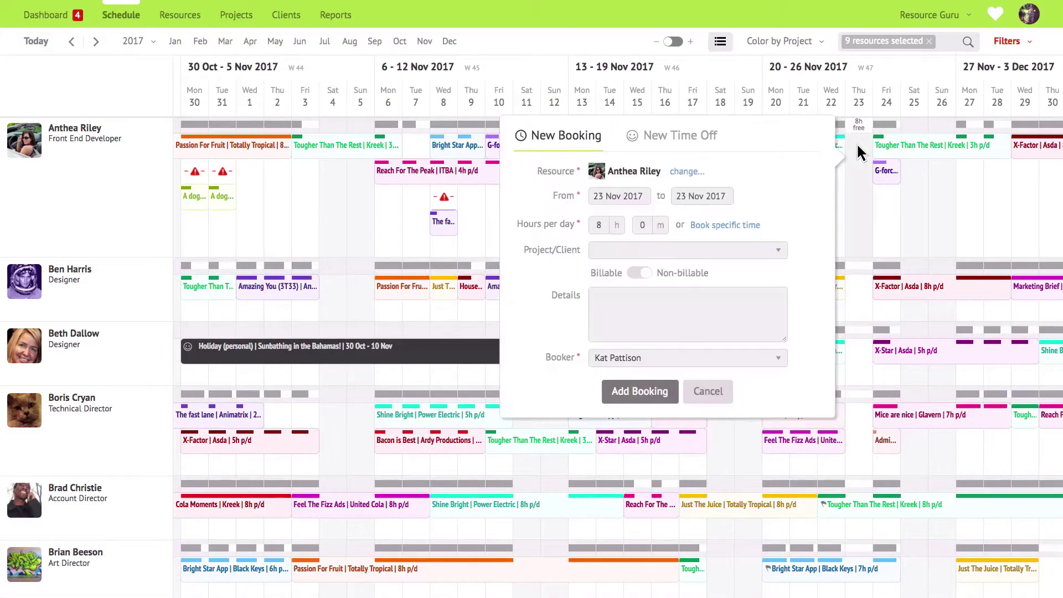
left_click(675, 143)
left_click(782, 176)
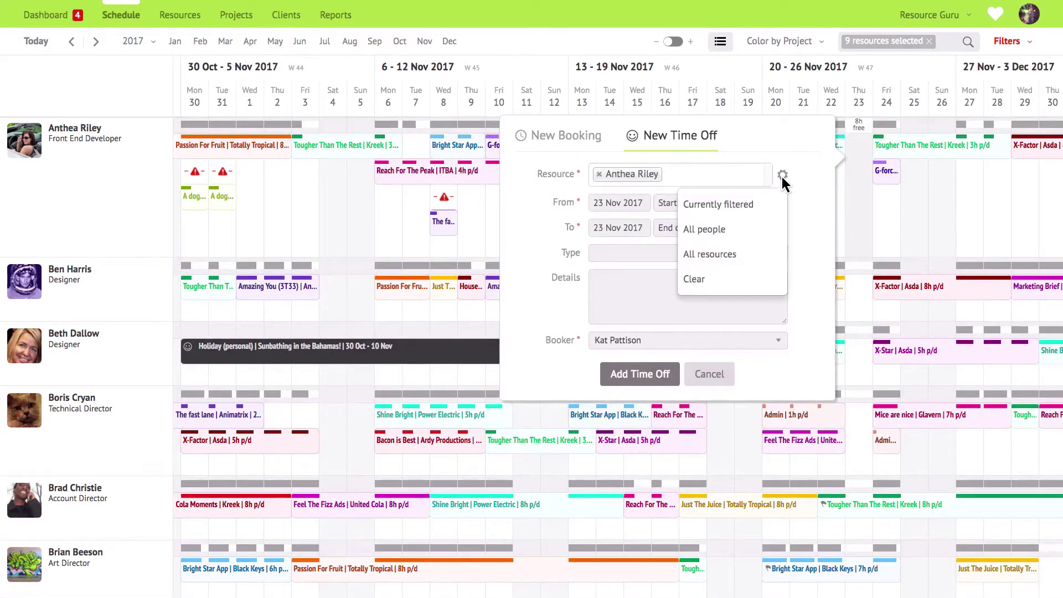
left_click(770, 204)
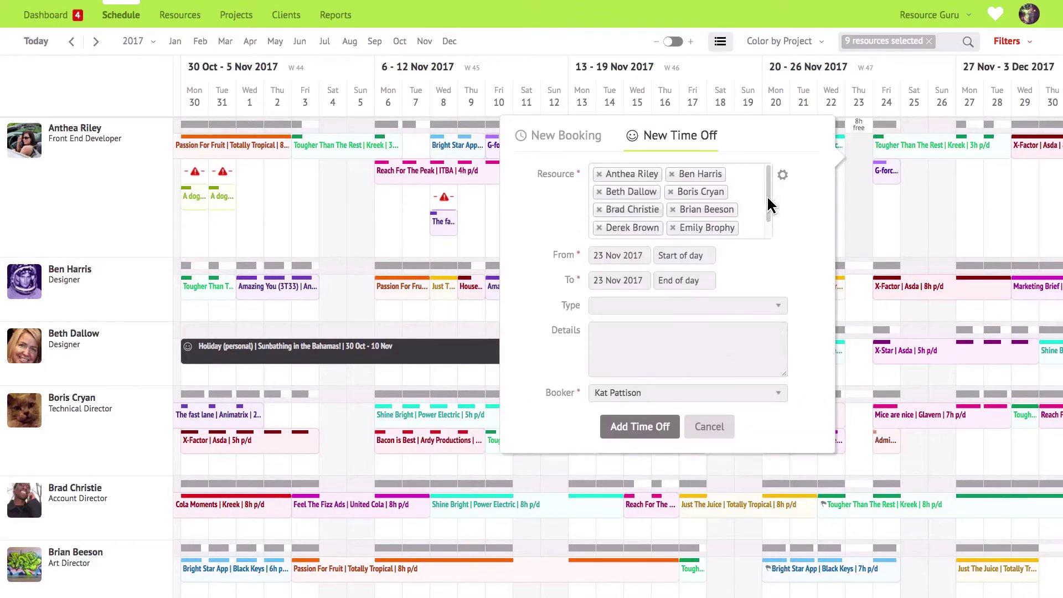
left_click(745, 305)
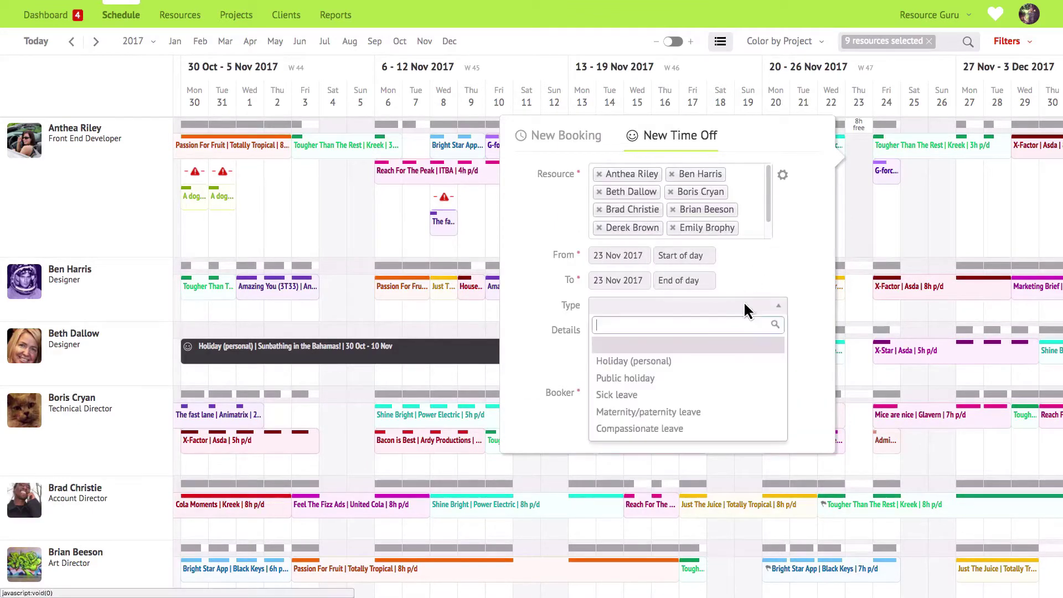
left_click(733, 378)
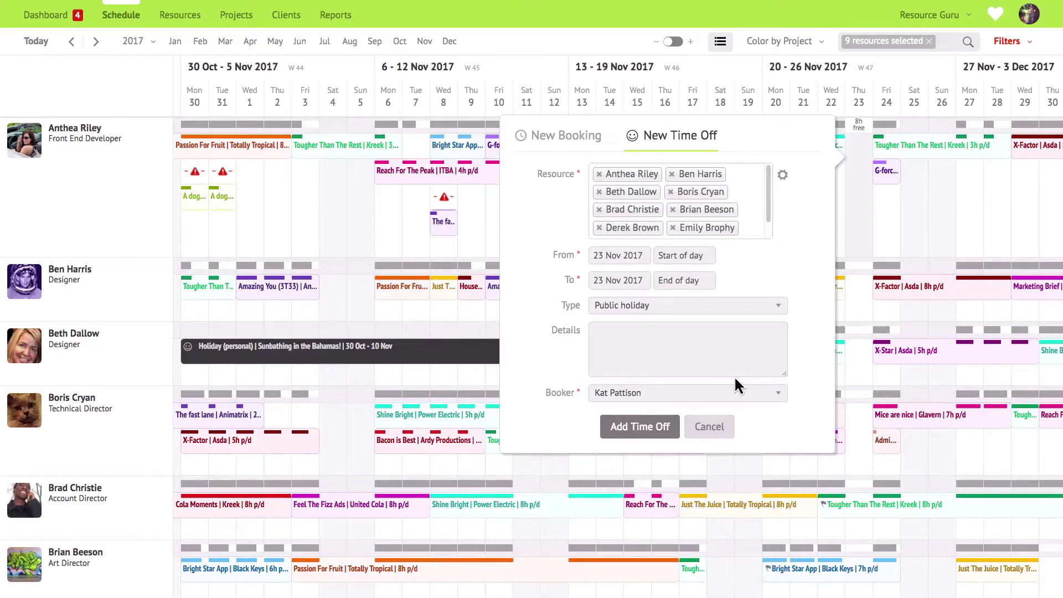
left_click(710, 339)
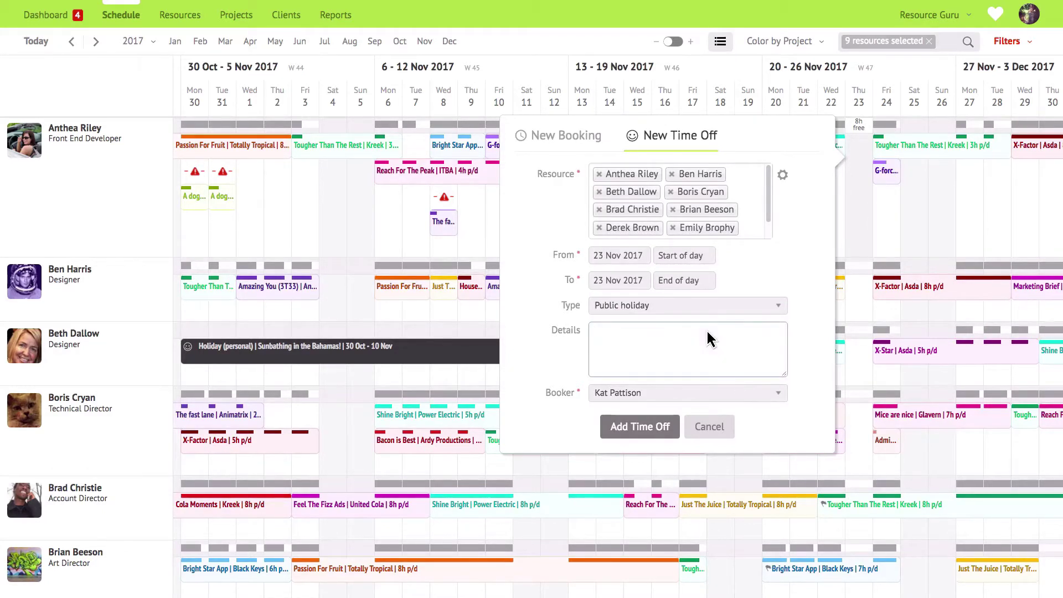
type("Thanksgiving")
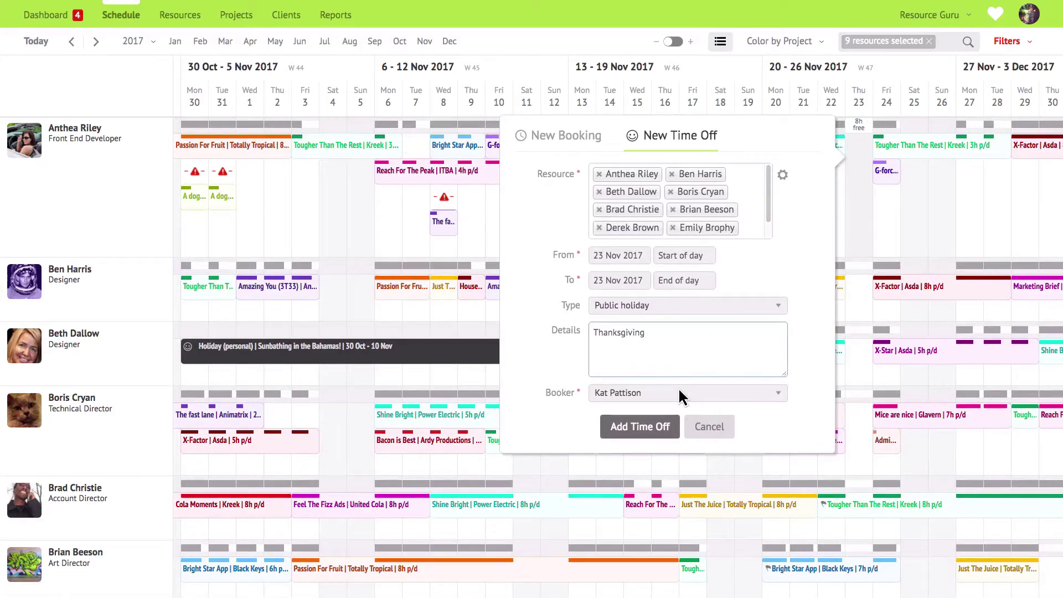
left_click(650, 424)
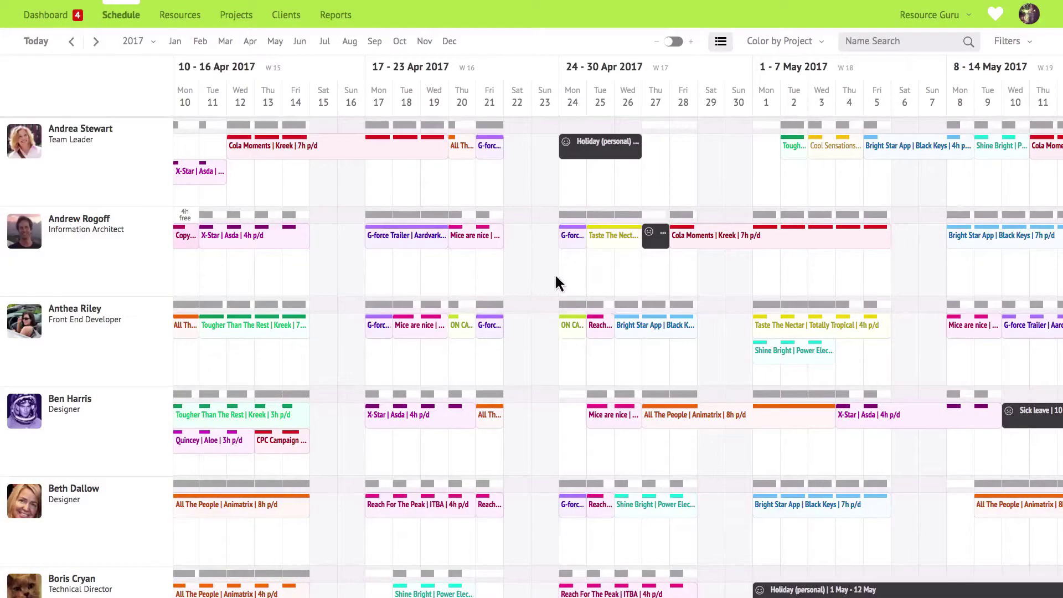
- Move Taste The Nectar to the Team Leader on 27–28 Apr and extend G-force Trailer to Wed 26 Apr
left_click_drag(625, 238, 685, 158)
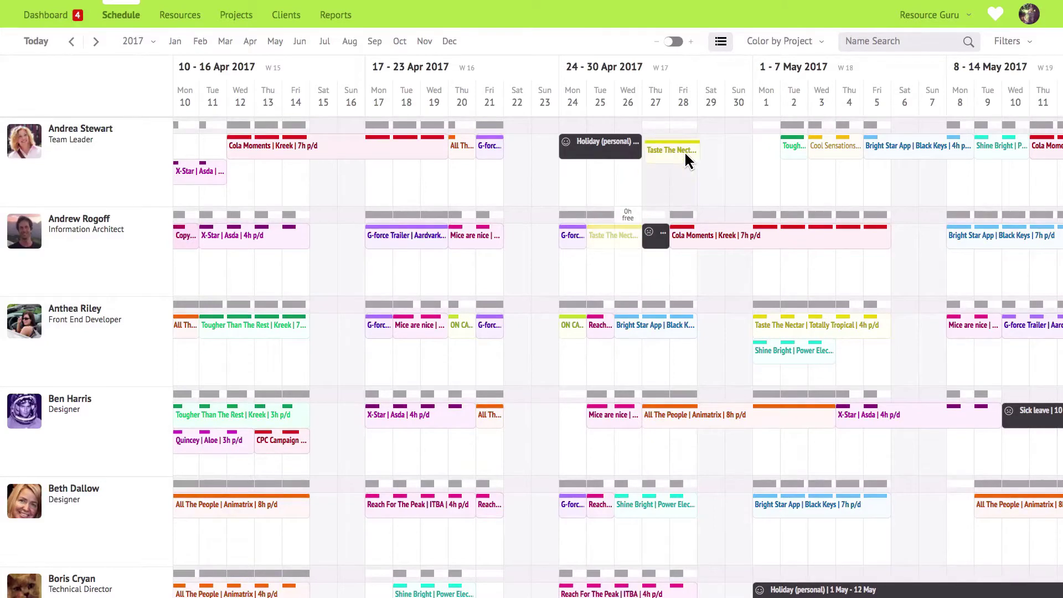
left_click(577, 250)
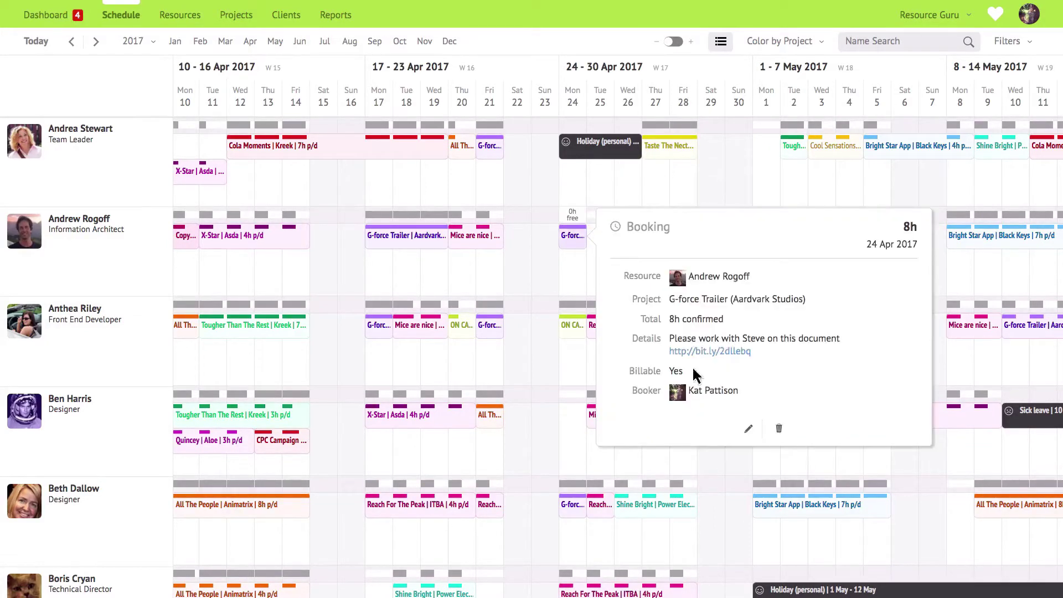
left_click(748, 428)
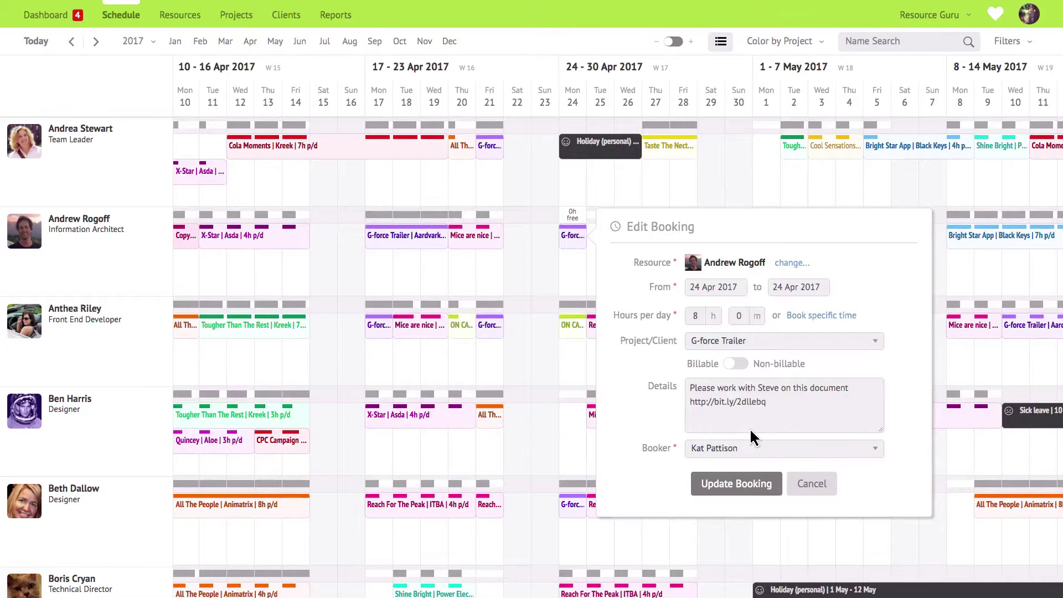
key("Escape")
mouse_move(610, 238)
left_mouse_down()
mouse_move(638, 235)
mouse_move(606, 241)
left_mouse_up()
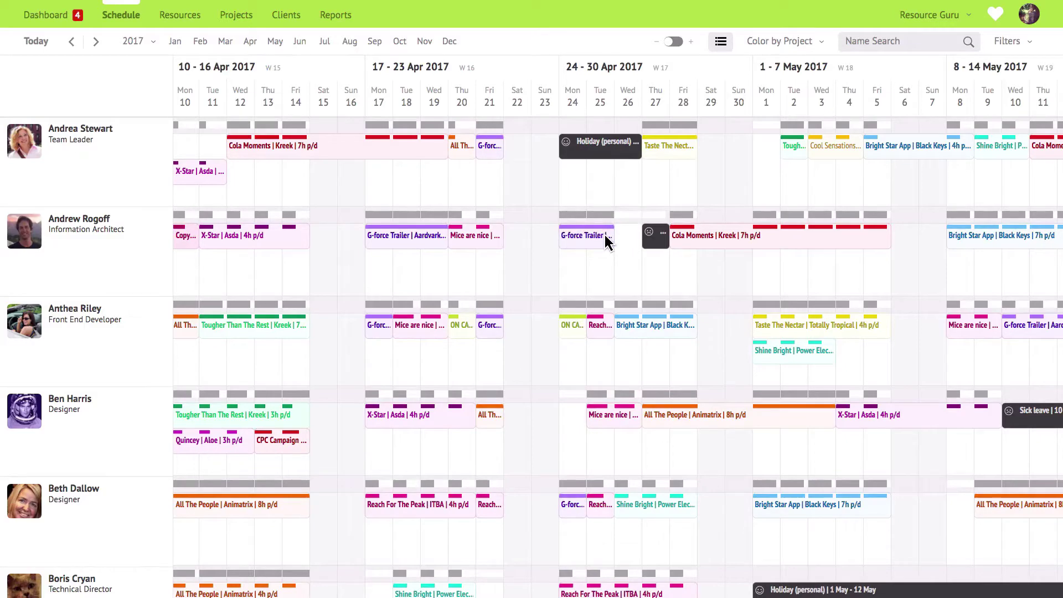
- Filter the schedule to the UK Team and copy the Tue 25 Apr Reach For The Peak booking to other members
left_click(1021, 49)
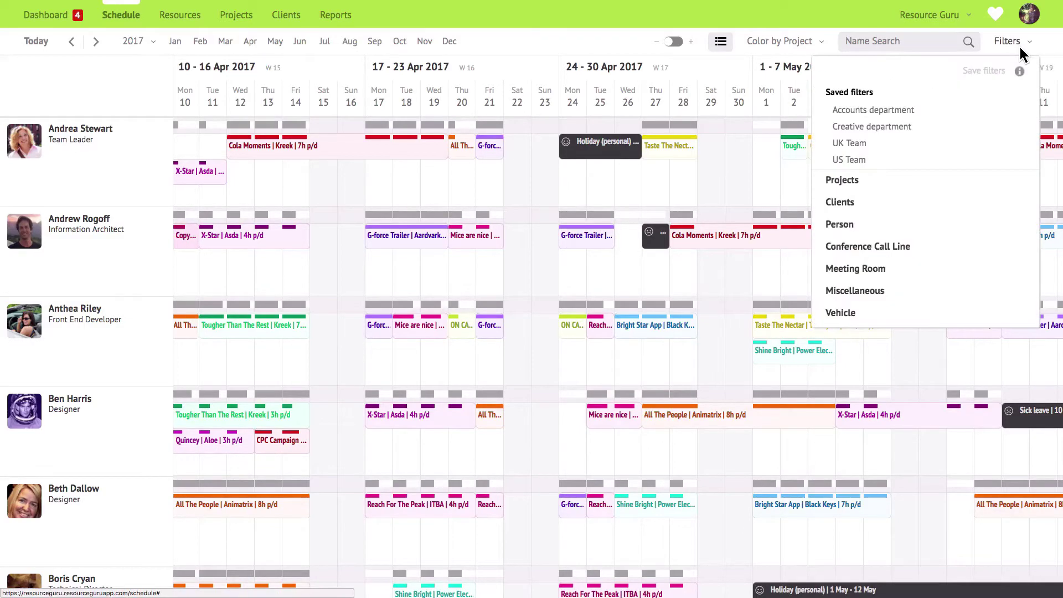
mouse_move(900, 146)
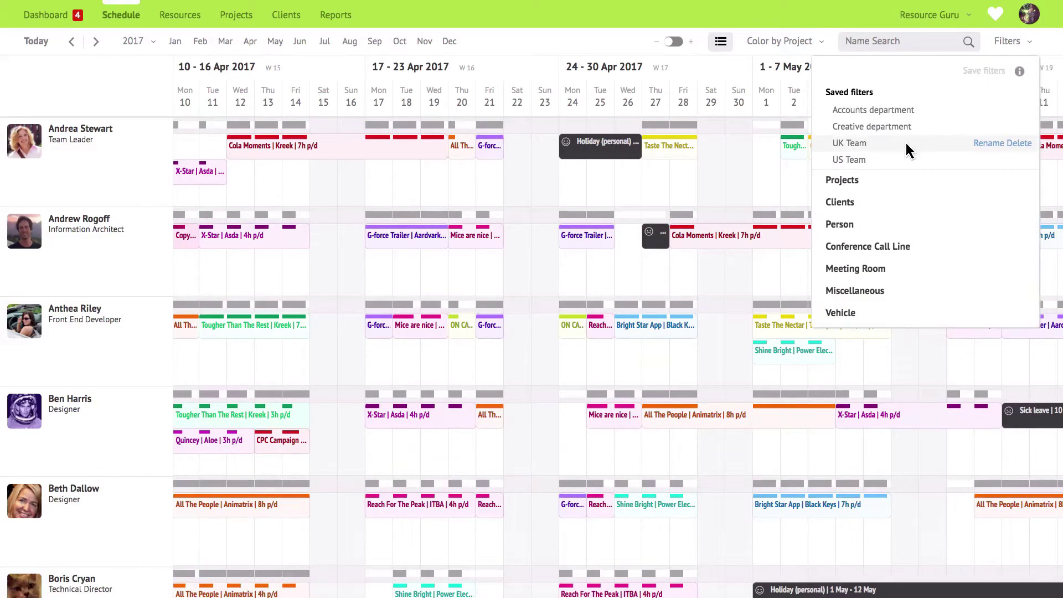
left_click(855, 143)
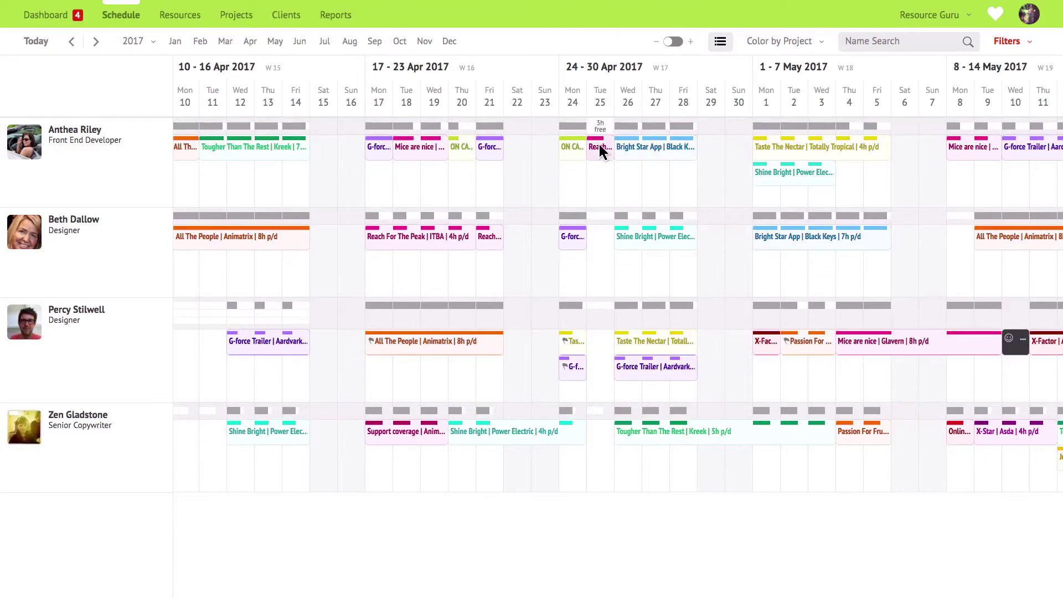
left_click_drag(601, 148, 600, 430)
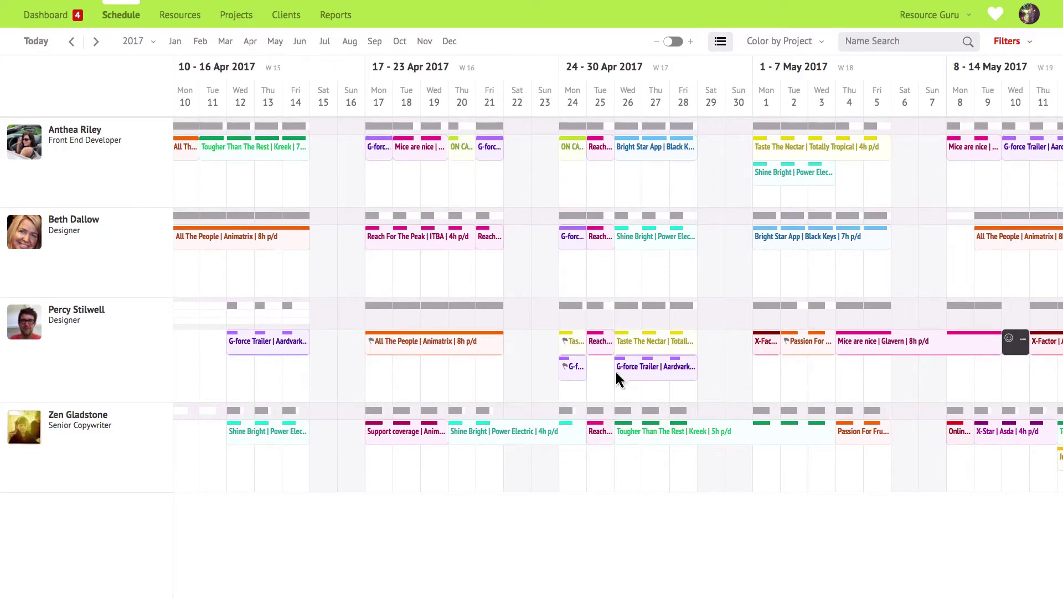
- Review the Shine Bright booking's edit and delete options, then split it at 27 Apr
left_click(656, 242)
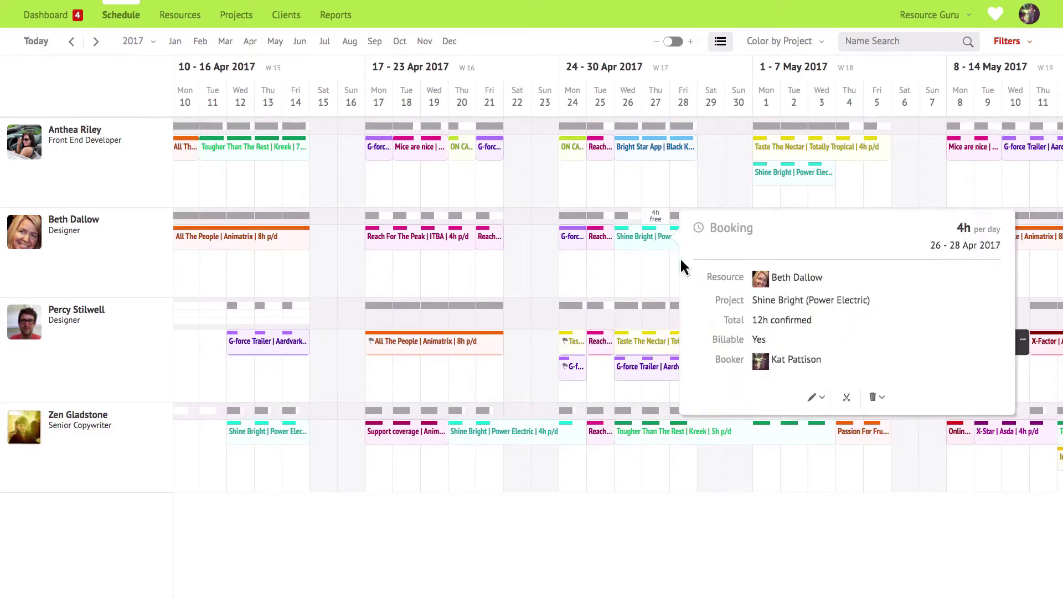
left_click(822, 398)
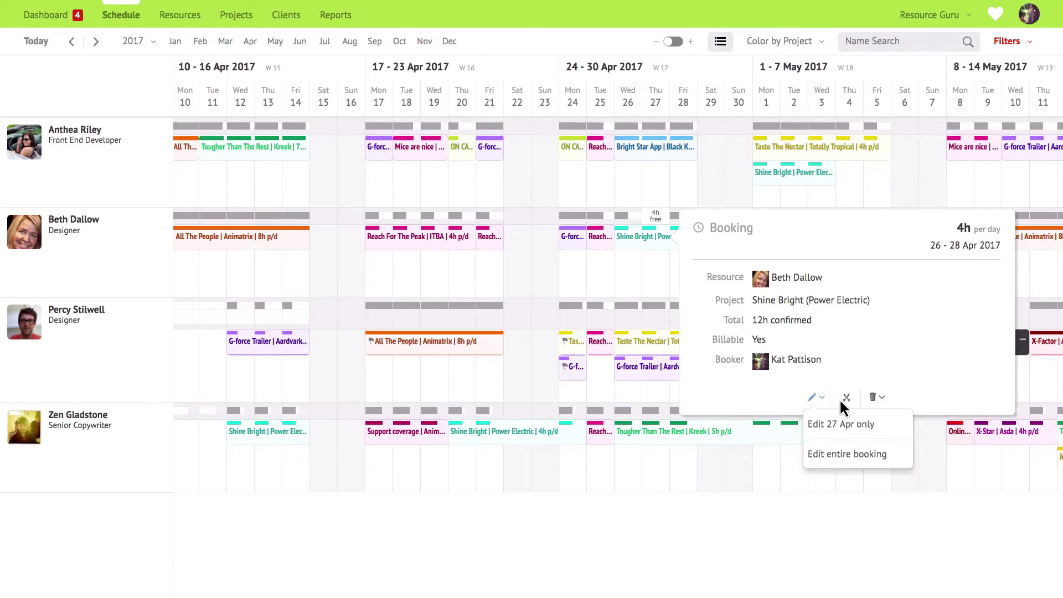
left_click(880, 399)
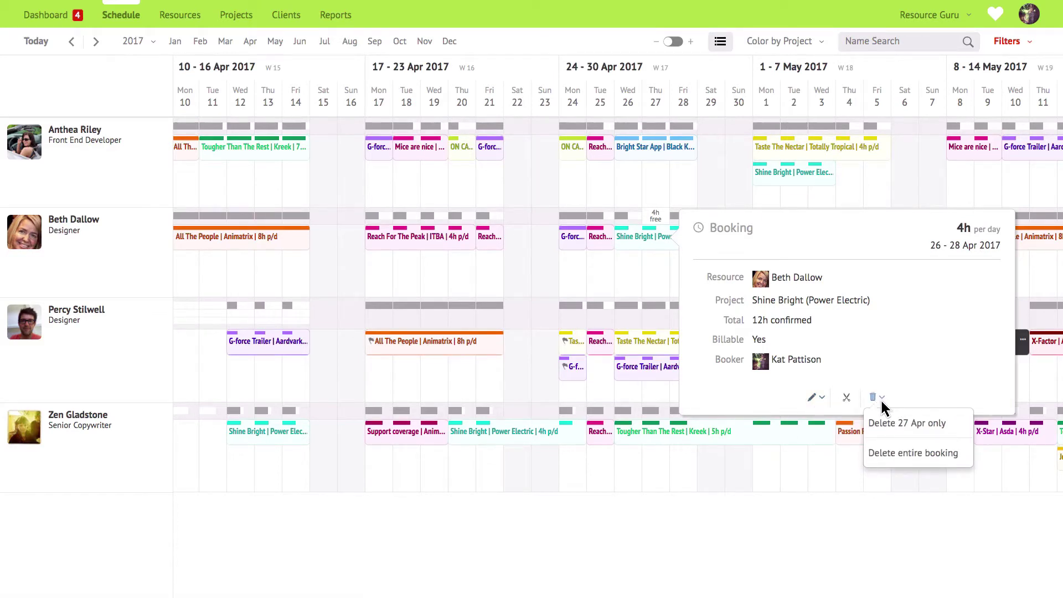
left_click(846, 397)
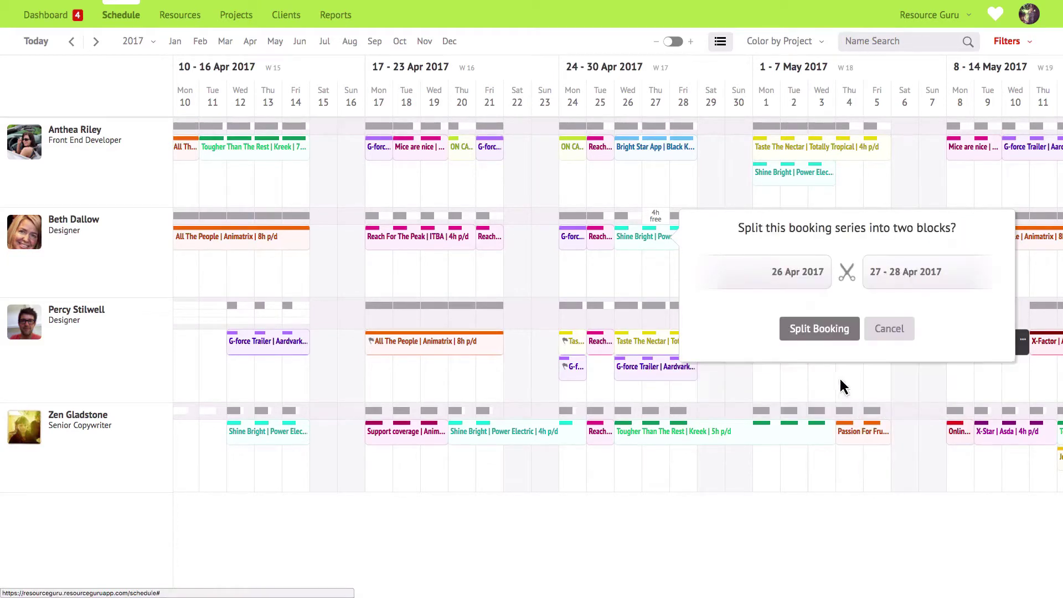
left_click(819, 329)
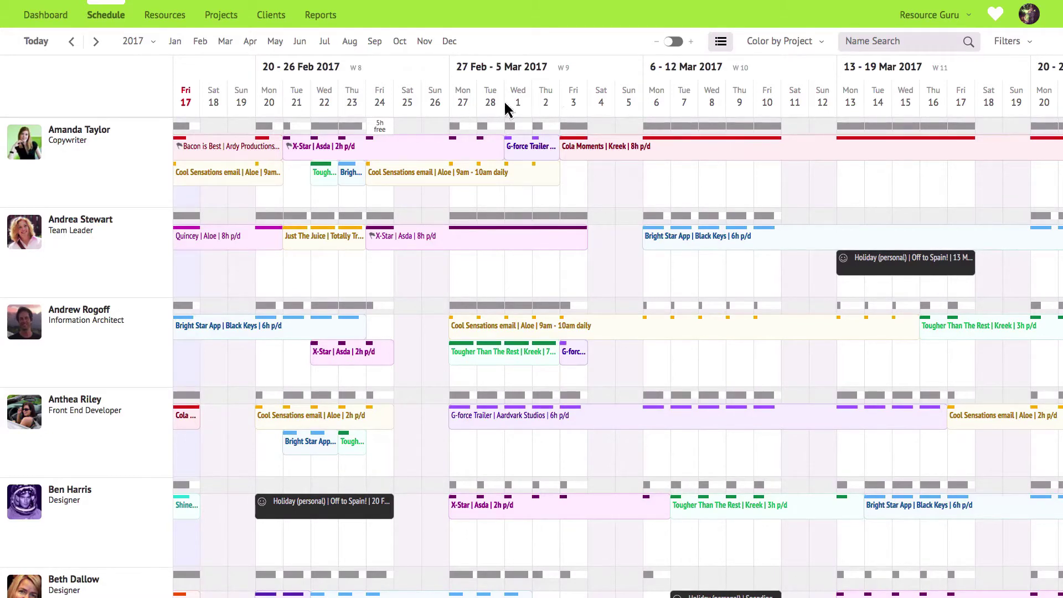
left_click(723, 47)
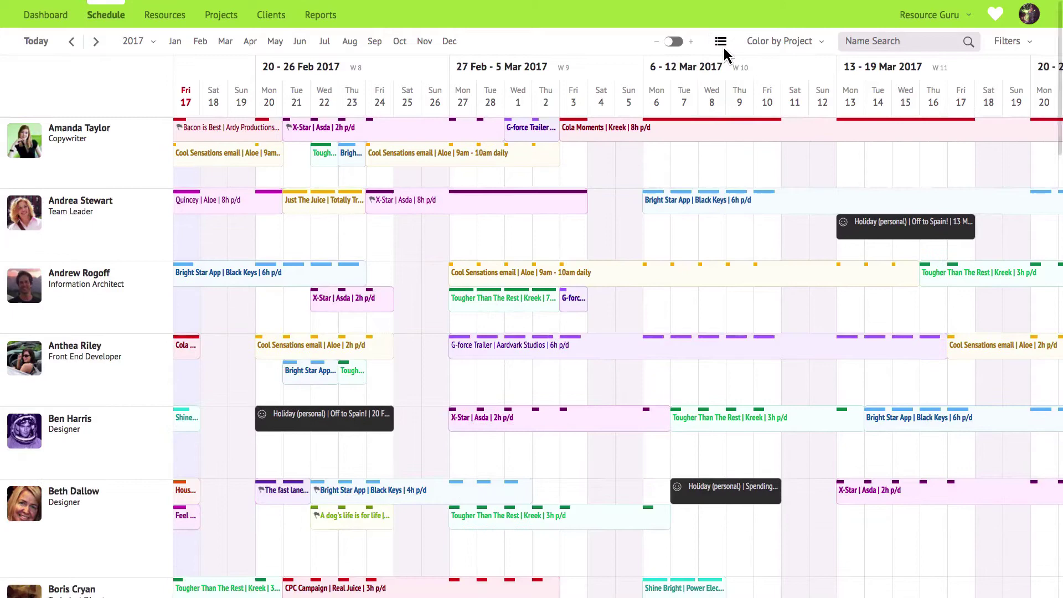
left_click(722, 47)
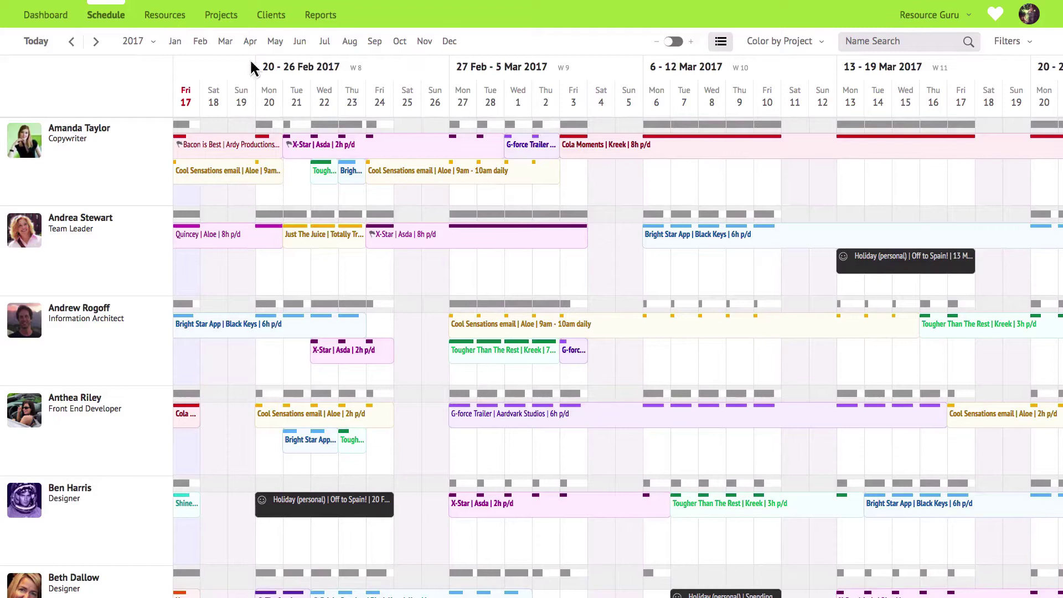
- Give the copywriter a 9am–11am working block on Sat 25 Feb and copy it to Sunday
left_click(435, 128)
left_click(807, 171)
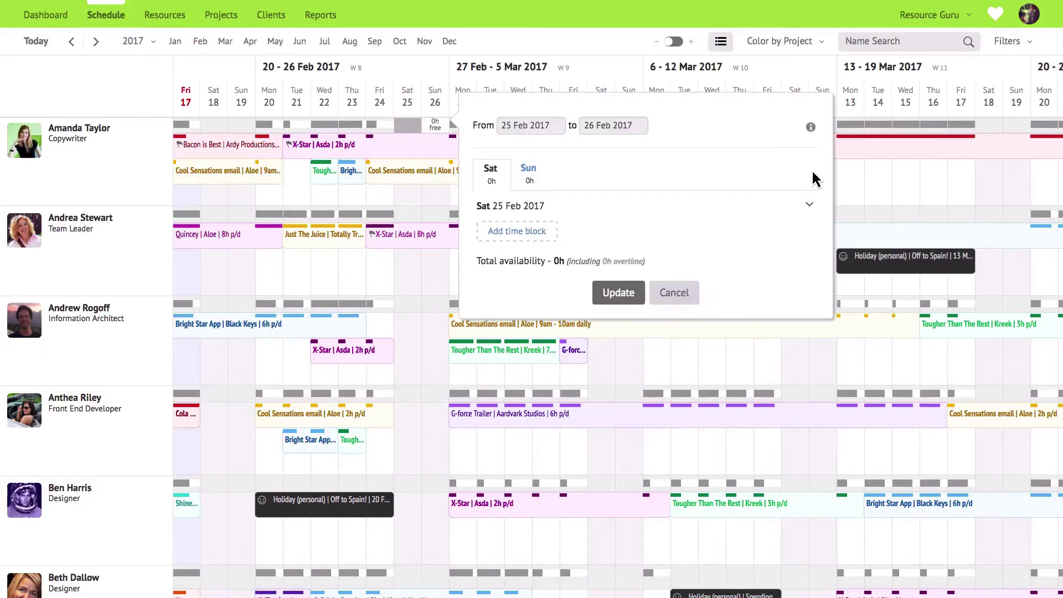
left_click(547, 235)
left_click(691, 230)
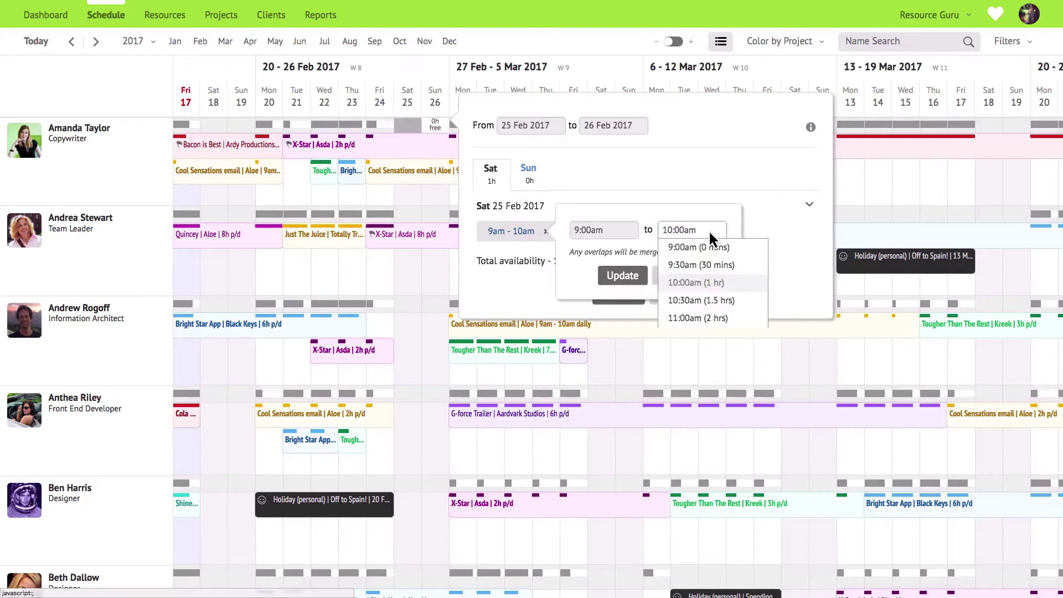
key("Down")
key("Down")
key("Return")
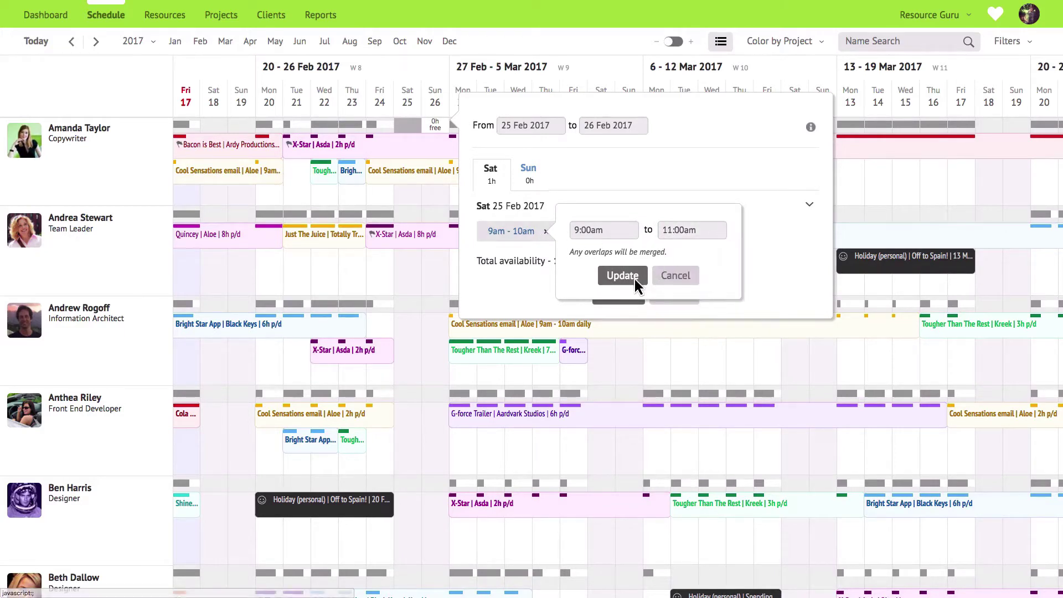
left_click(635, 278)
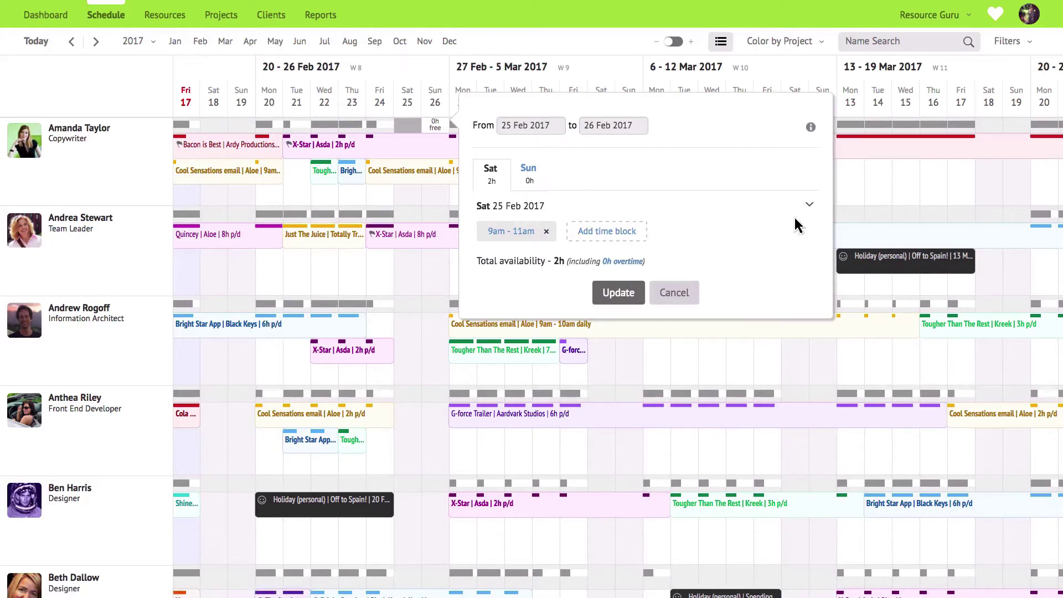
left_click(808, 206)
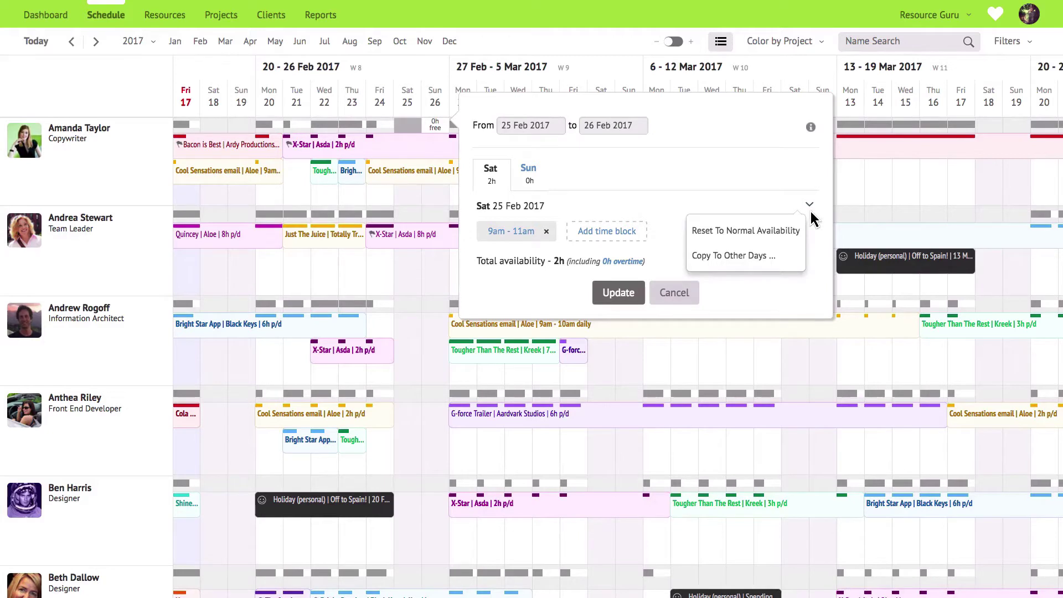
left_click(771, 257)
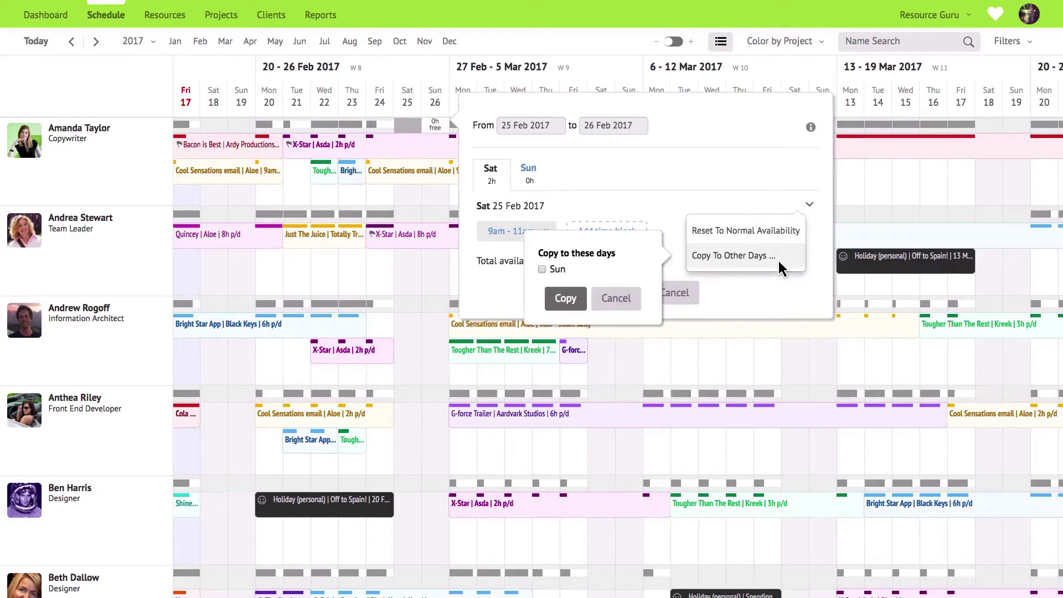
left_click(567, 301)
- Flag all 2 available weekend hours as overtime and apply the updated availability
left_click(631, 263)
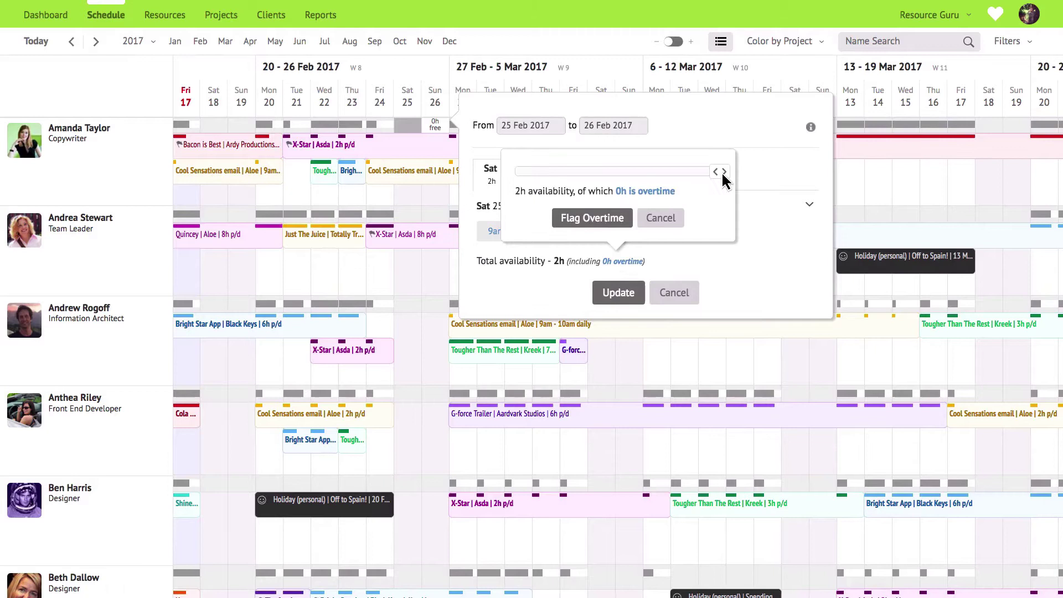
left_click_drag(721, 172, 517, 182)
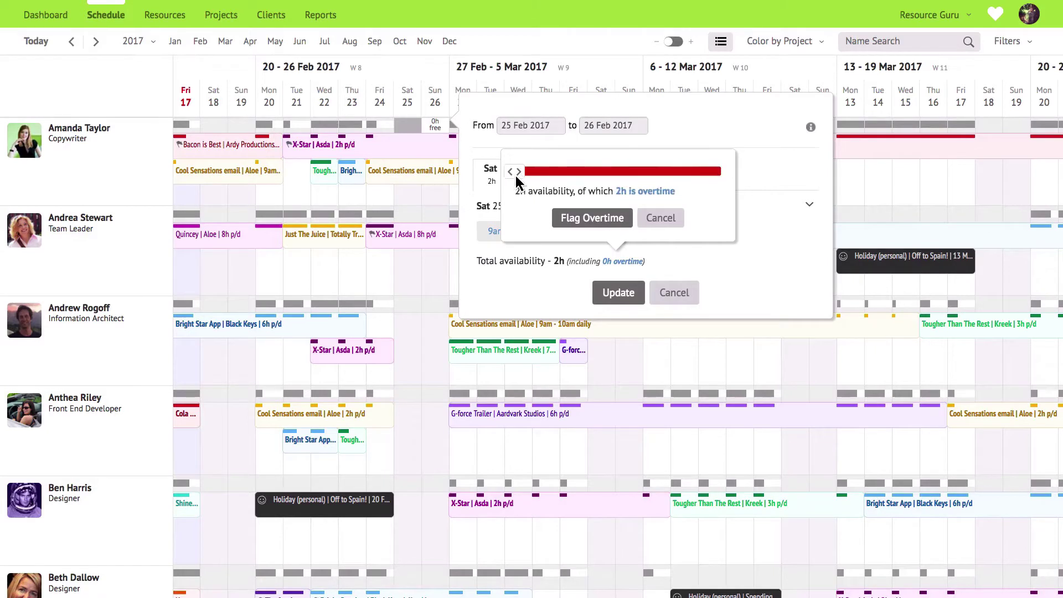
left_click(601, 219)
left_click(618, 292)
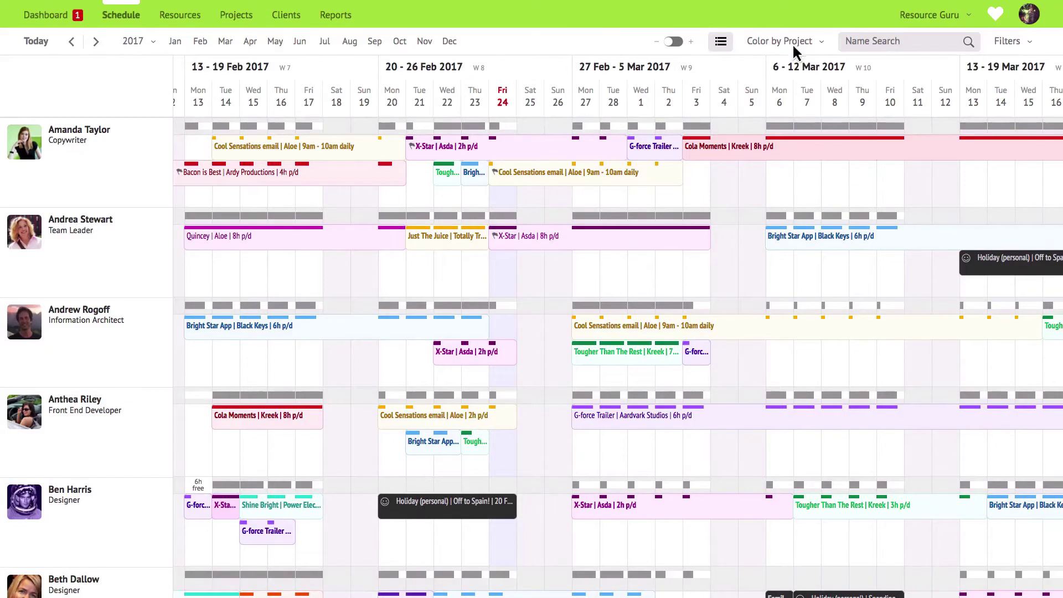
left_click(821, 43)
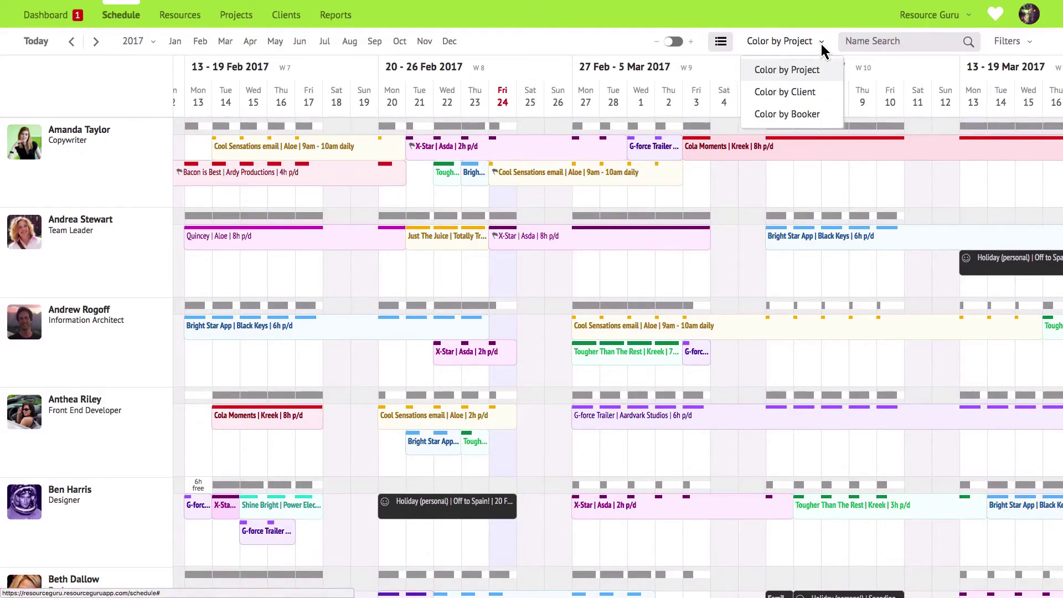
left_click(828, 98)
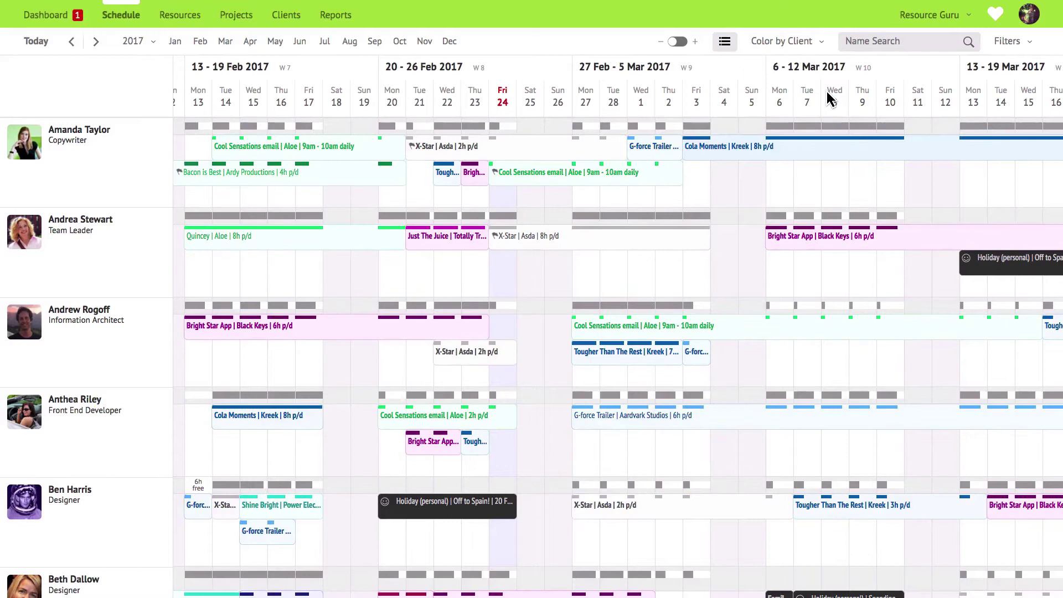
left_click(821, 43)
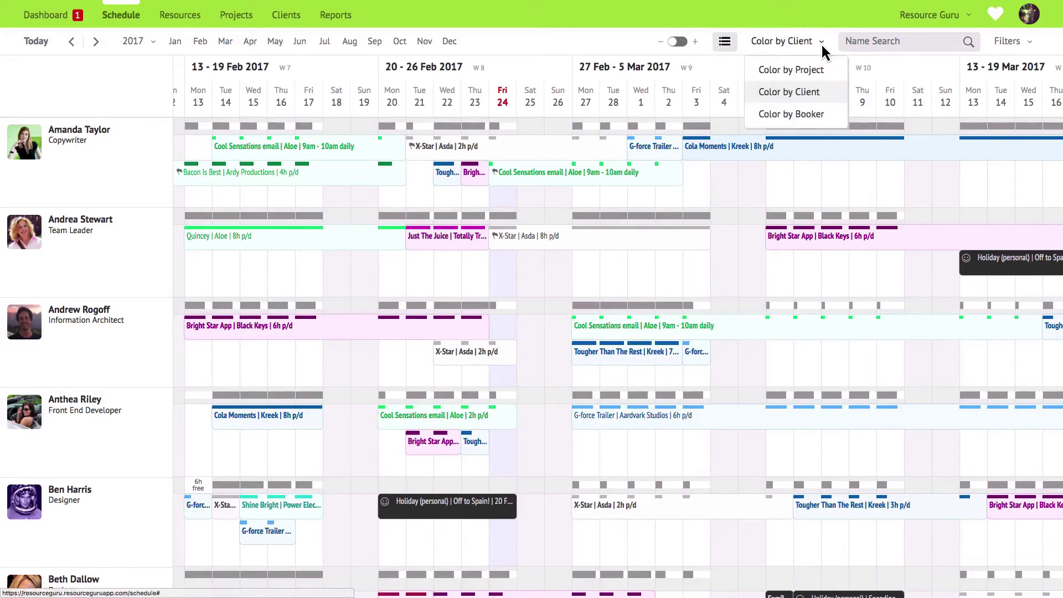
left_click(830, 72)
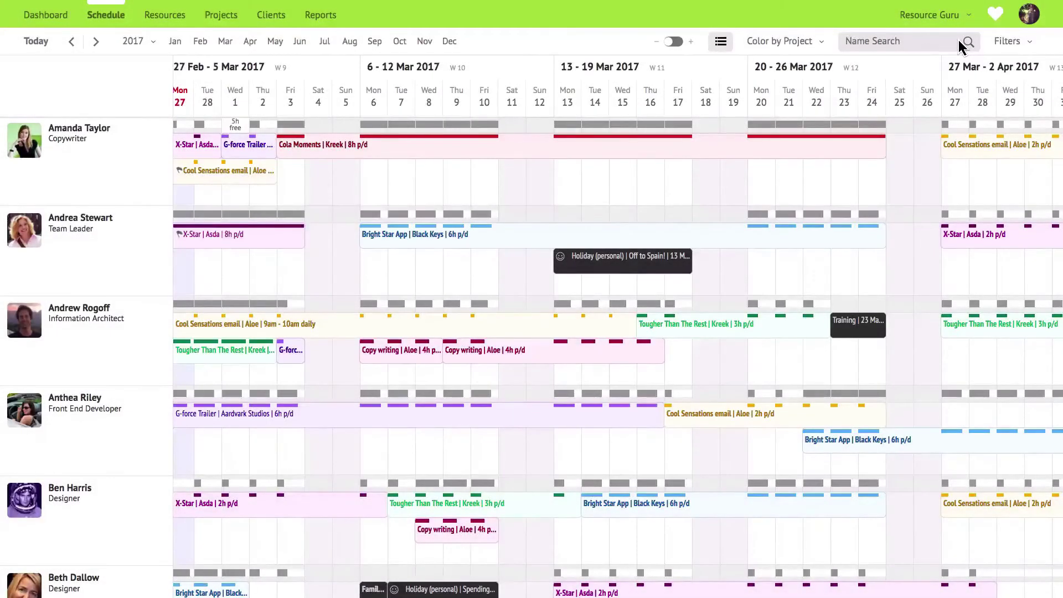
- Add the copywriter and the designer as name filters on the schedule
left_click(958, 40)
type("ama")
key("Return")
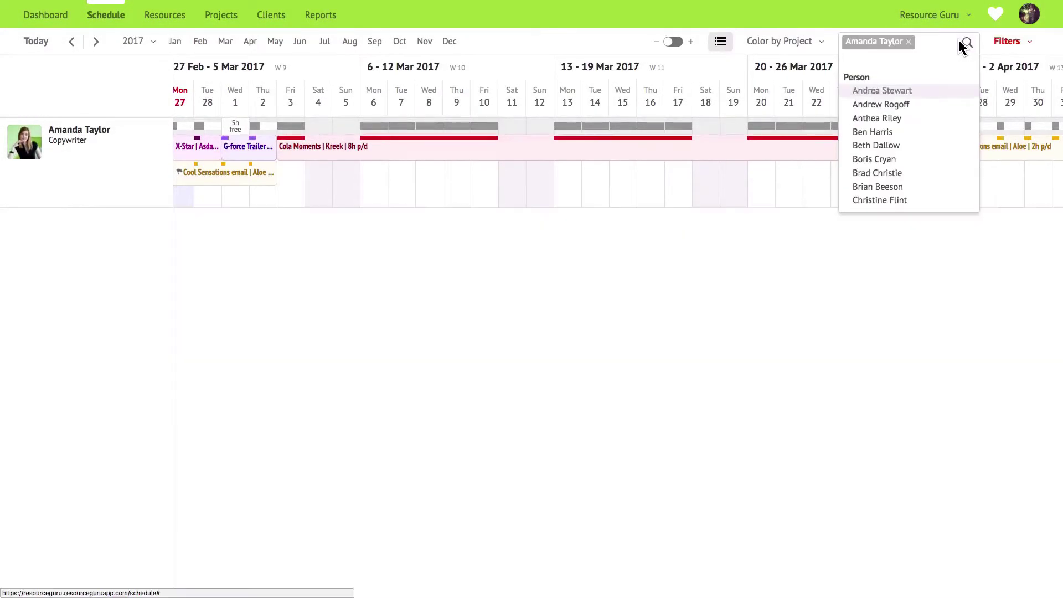
type("ben")
key("Return")
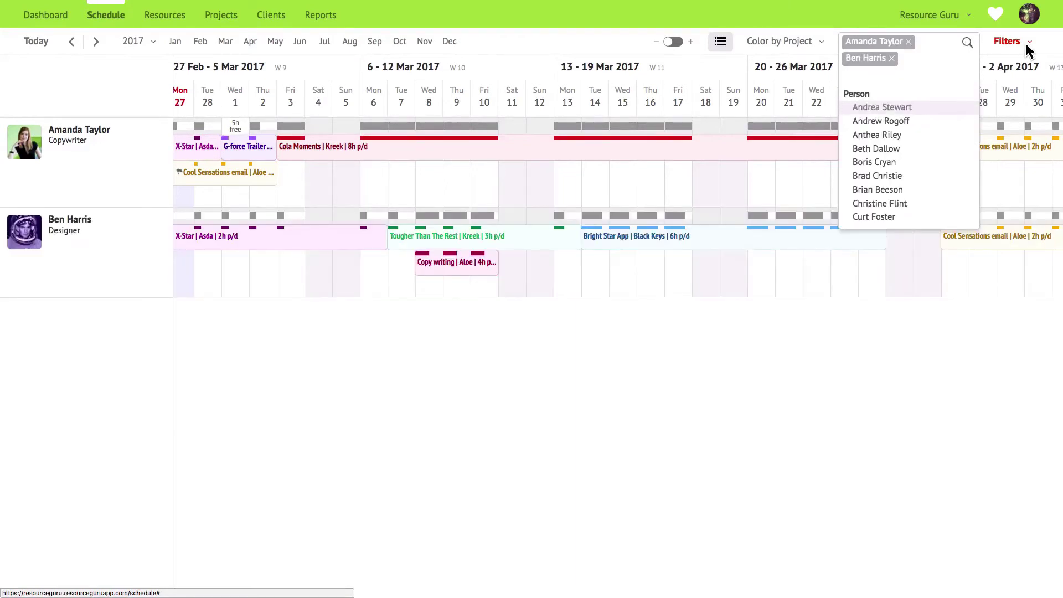
- In the schedule filters, review the Projects and Clients options, then show the Person criteria
left_click(1027, 44)
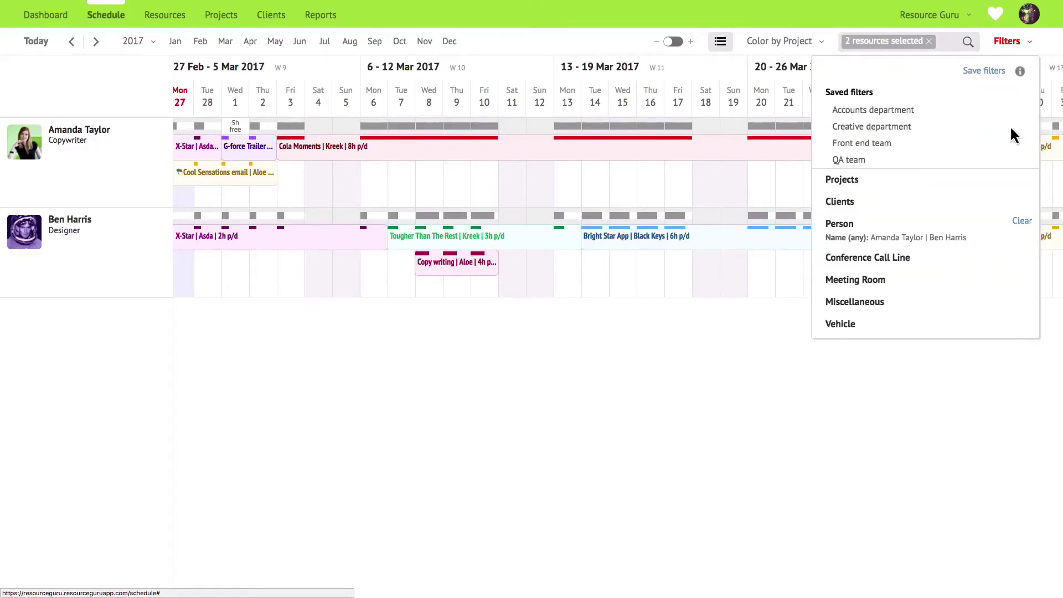
left_click(999, 179)
left_click(999, 201)
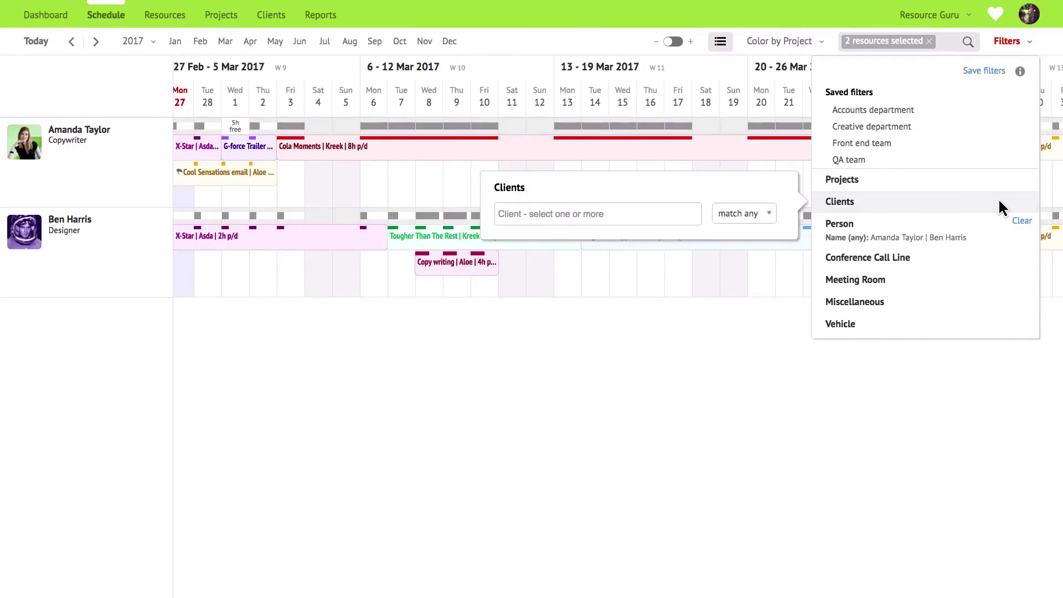
left_click(998, 223)
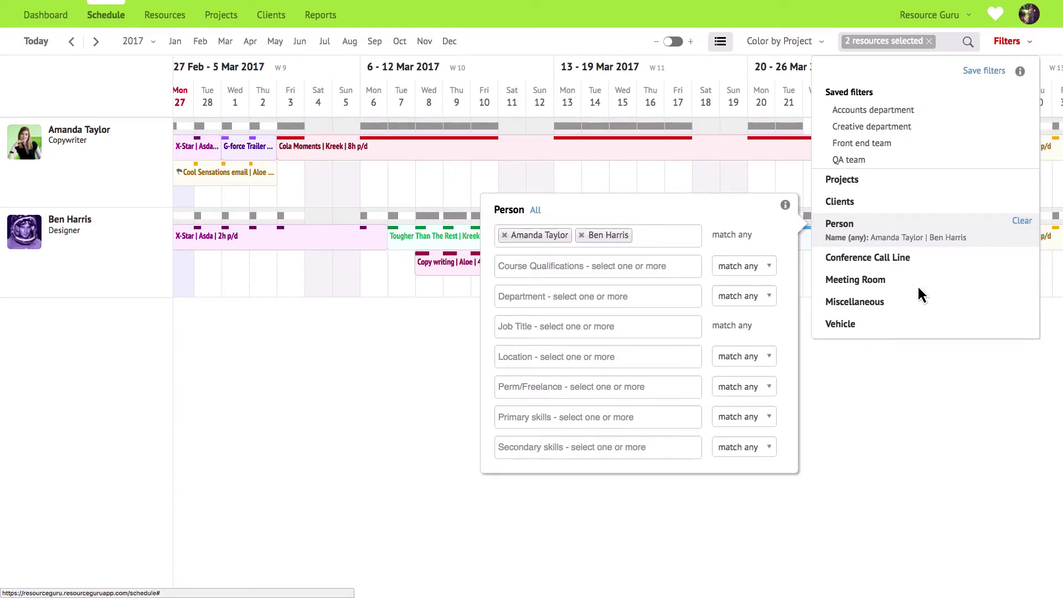
- Clear the person filter and filter by primary skills CSS and HTML, matching all
left_click(1022, 221)
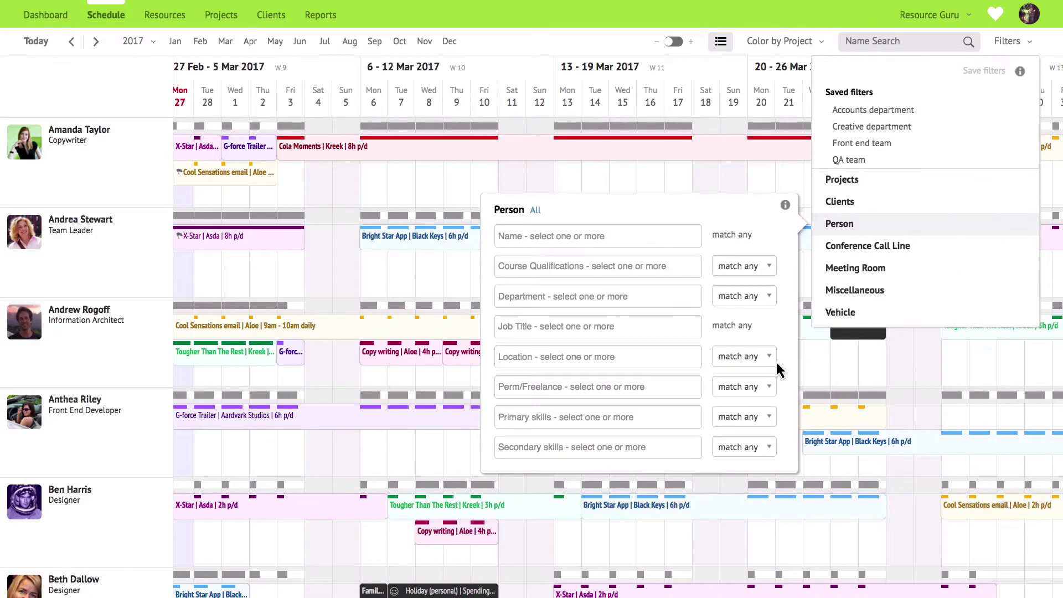
left_click(681, 418)
type("css")
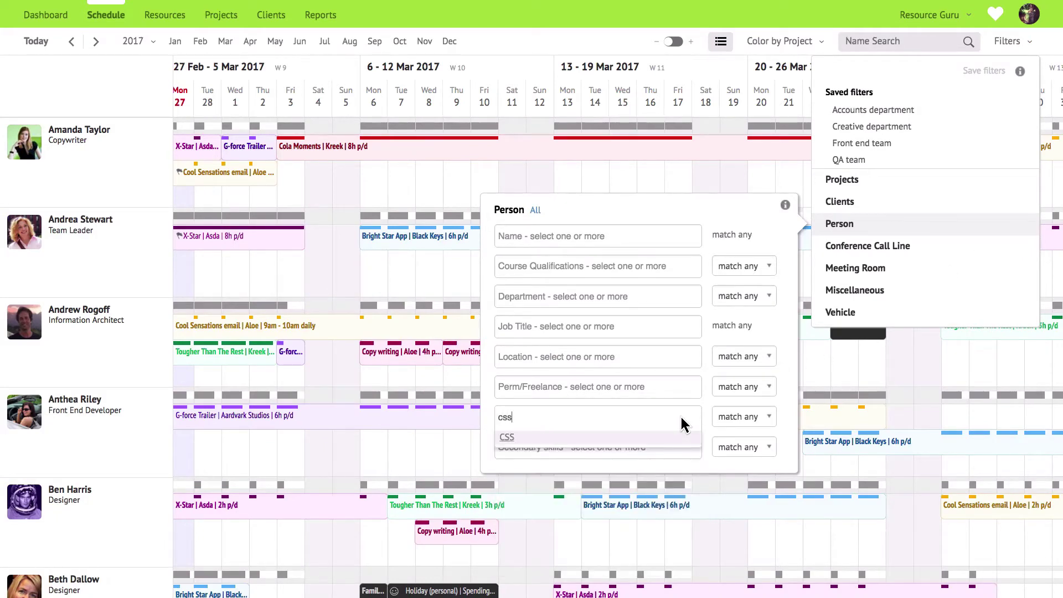
key("Return")
type("html")
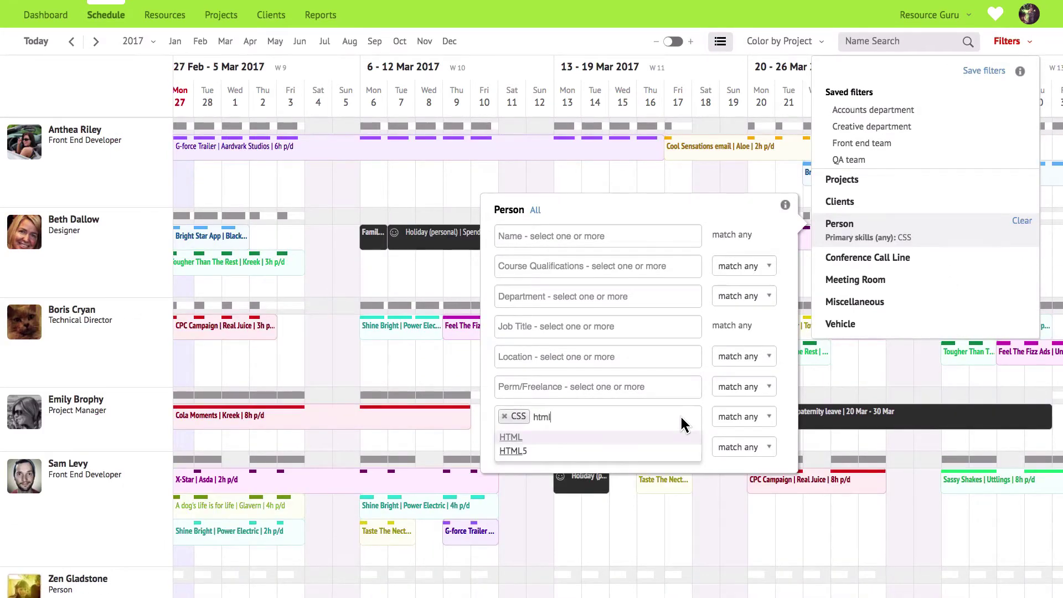
key("Return")
left_click(762, 416)
left_click(762, 449)
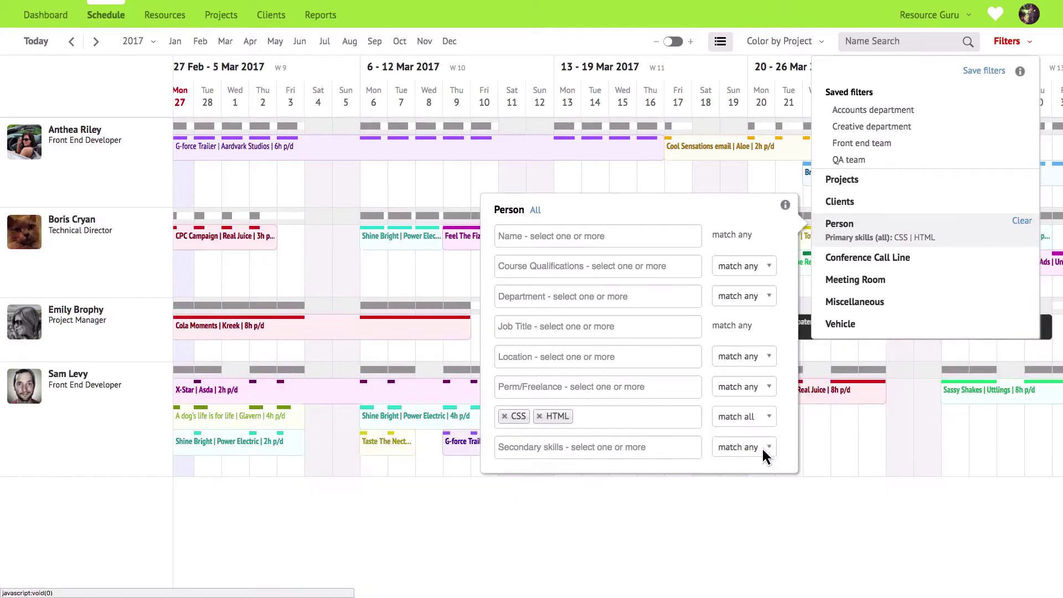
- Add London as the location filter and save the filter set as 'Developers London'
left_click(674, 357)
type("lond")
key("Return")
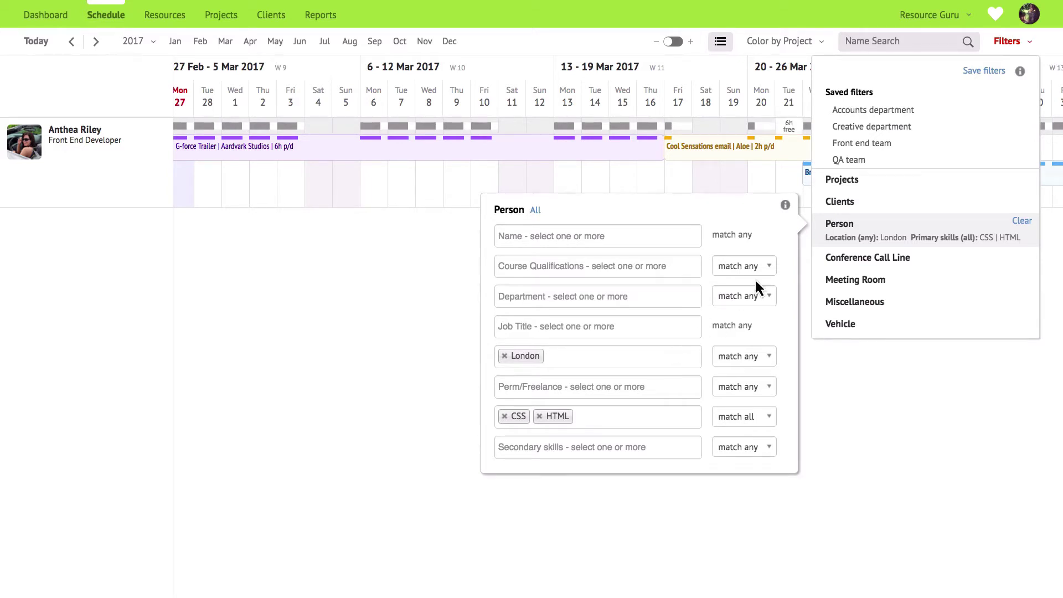
left_click(985, 71)
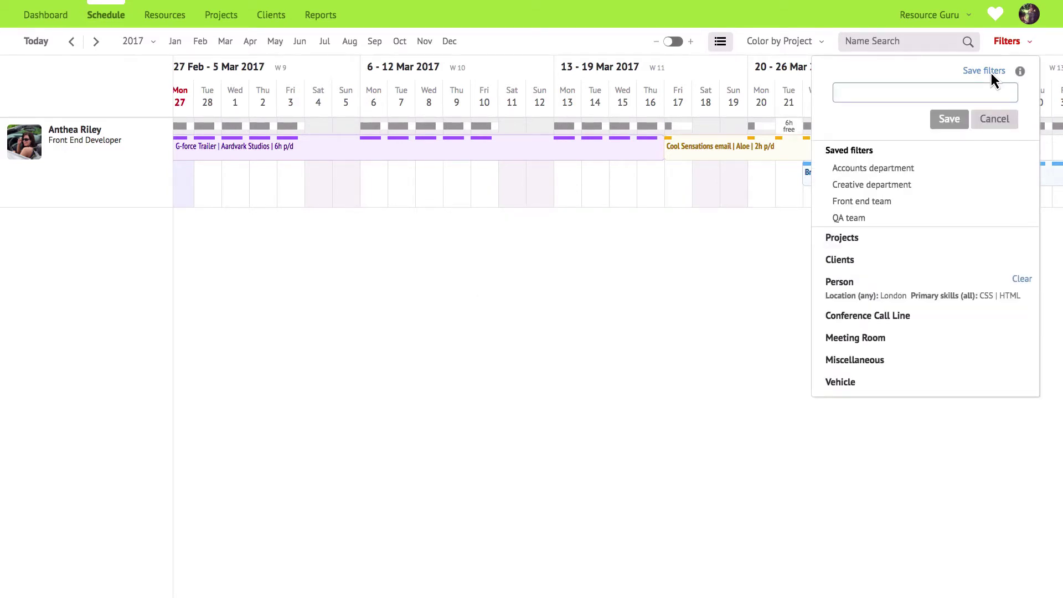
type("Developers L")
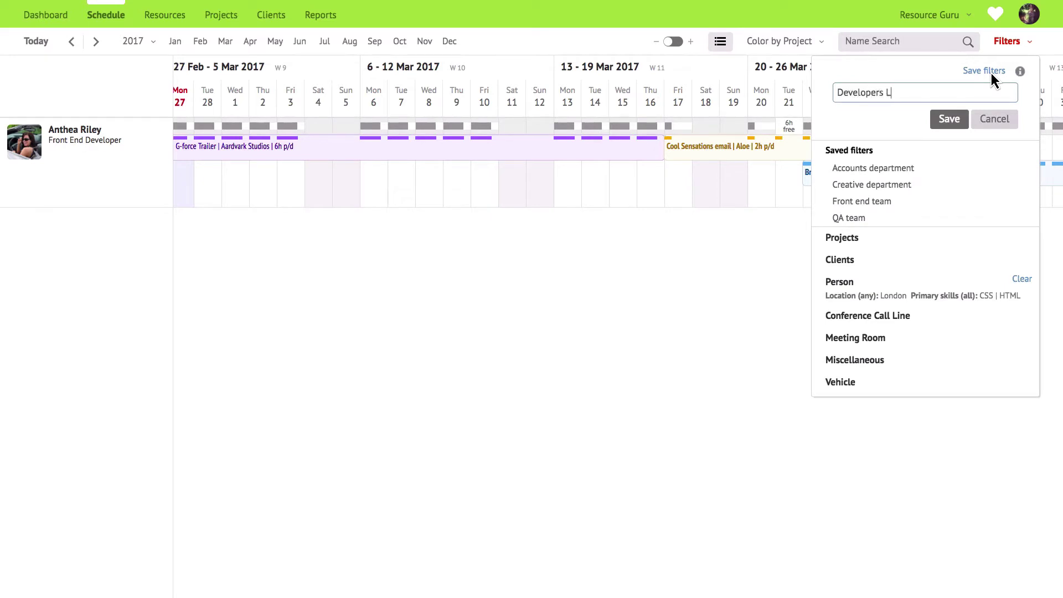
type("ondon")
left_click(949, 119)
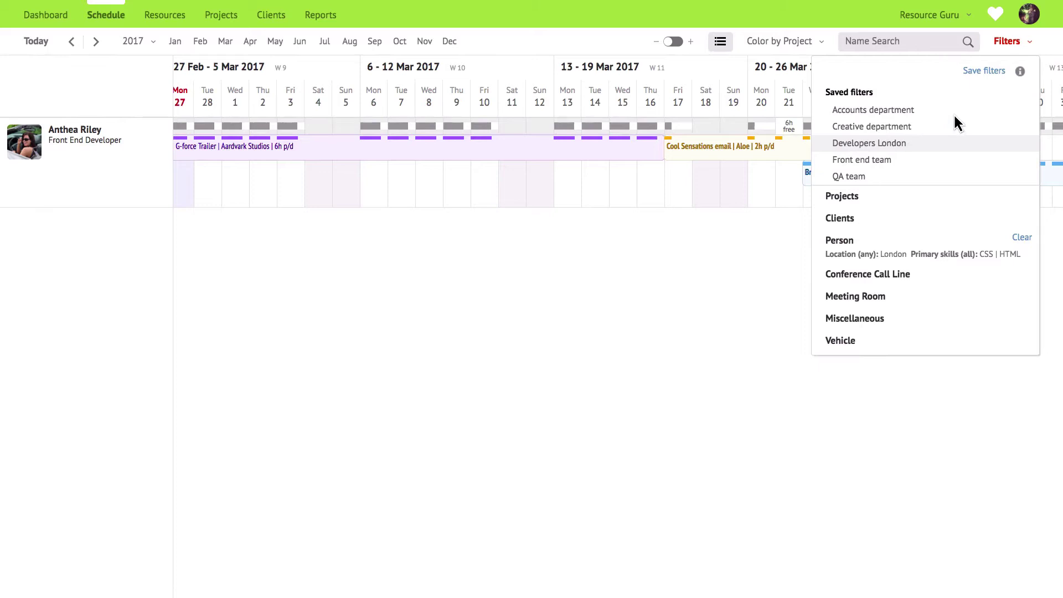
left_click(1028, 16)
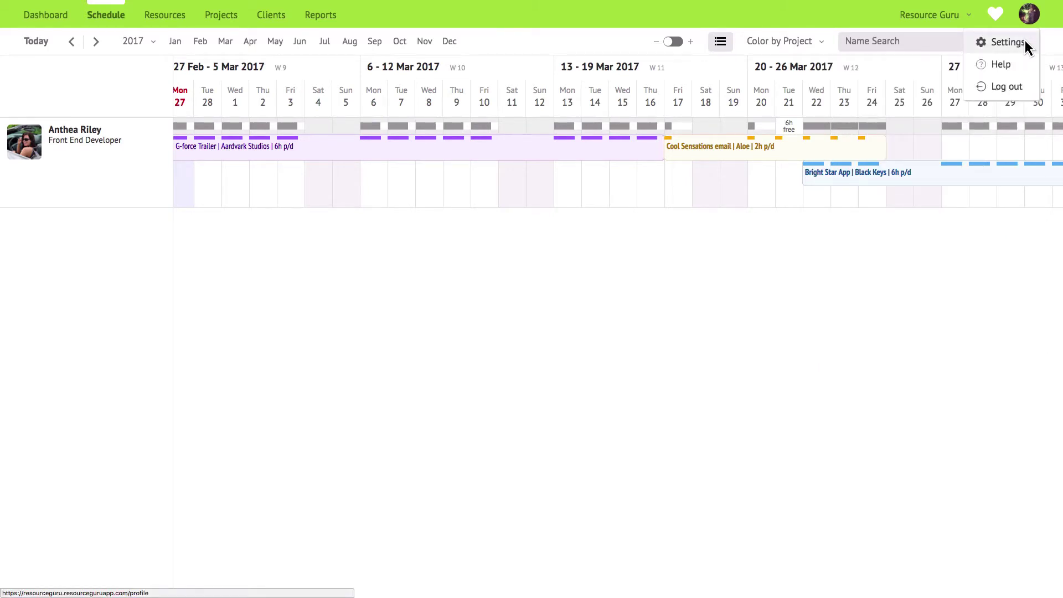
- Go to Settings > Resources > Custom Form Fields and start a new custom field
left_click(1025, 42)
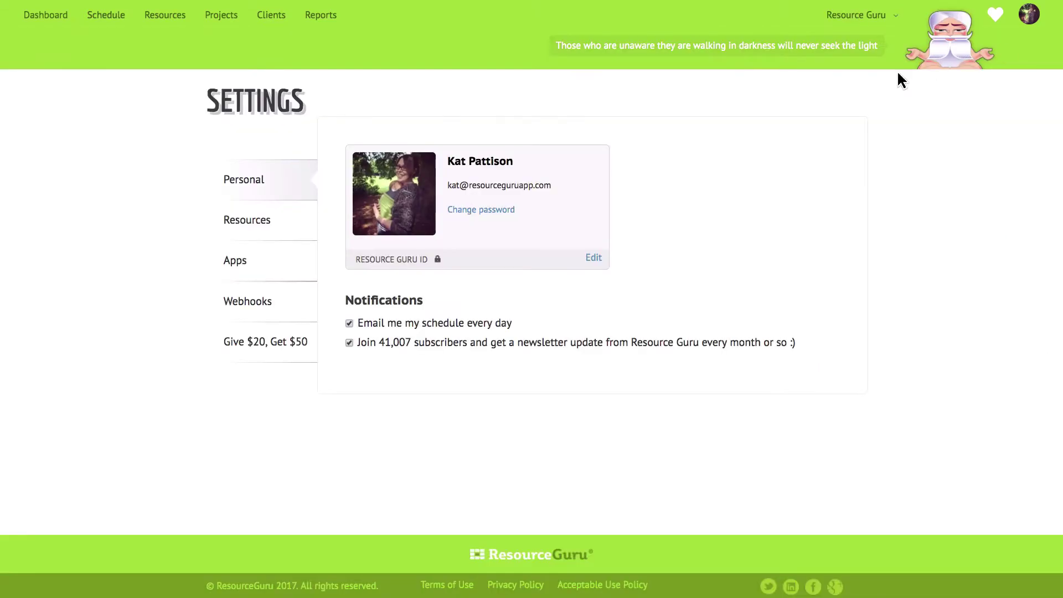
left_click(296, 225)
left_click(797, 128)
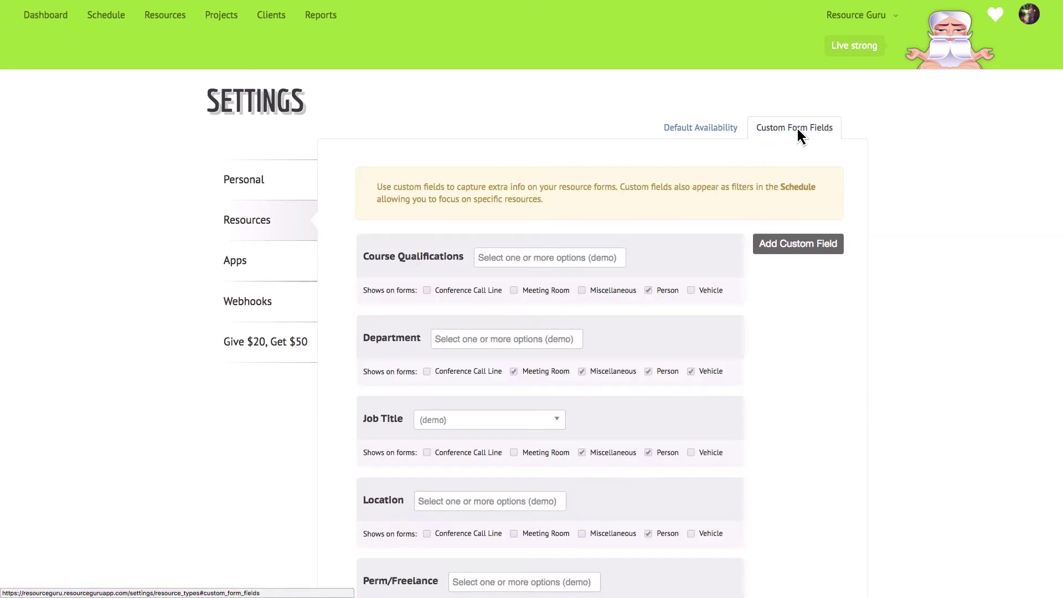
left_click(801, 247)
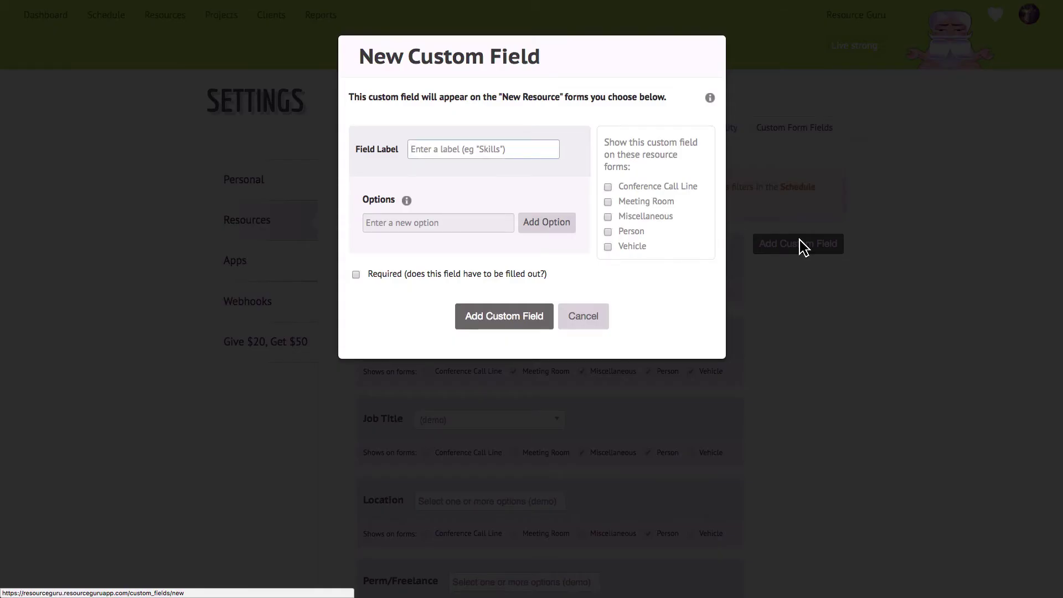
- Create the Skills field with options HTML, JavaScript and CSS, shown on Person forms
type("Skills")
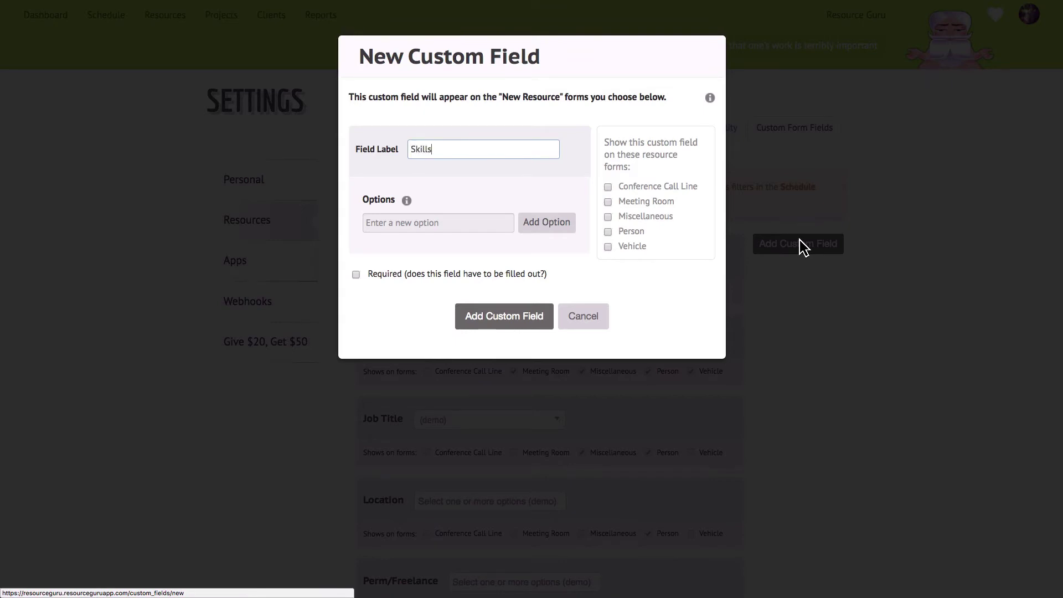
type("HTML")
key("Return")
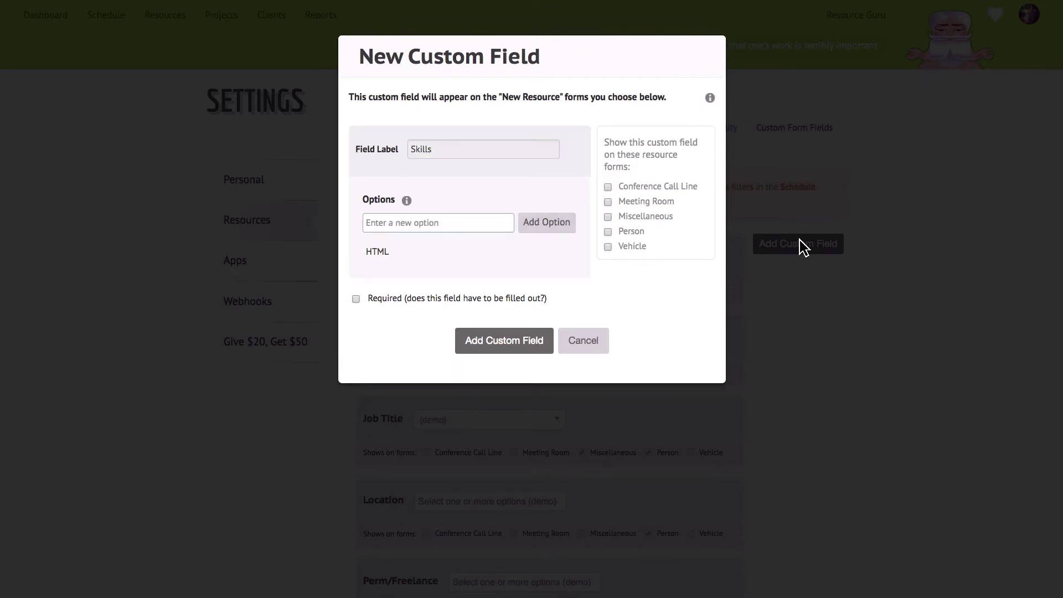
type("JavaScript")
key("Return")
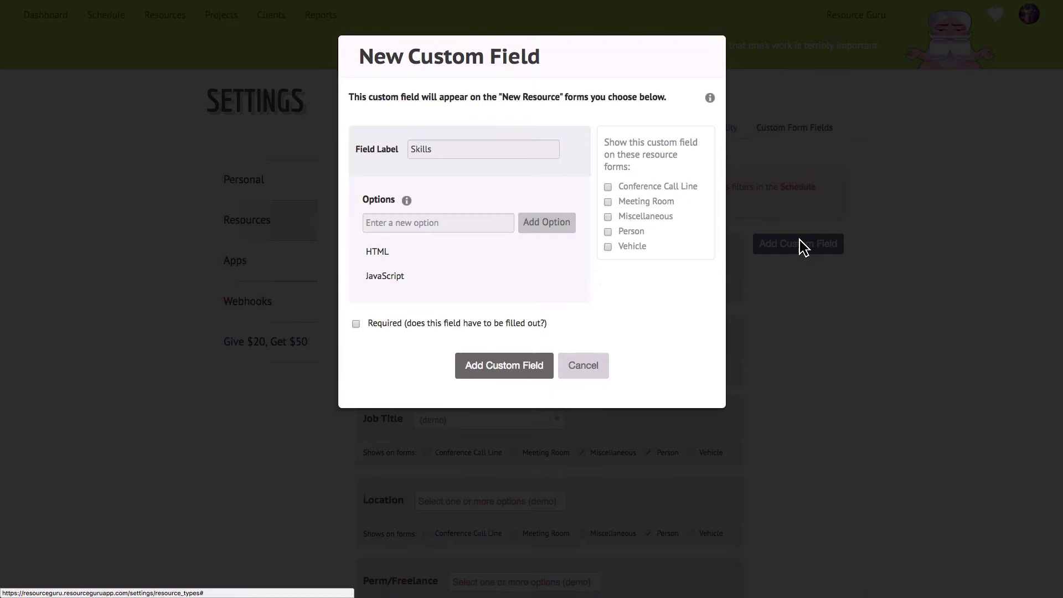
type("CSS")
key("Return")
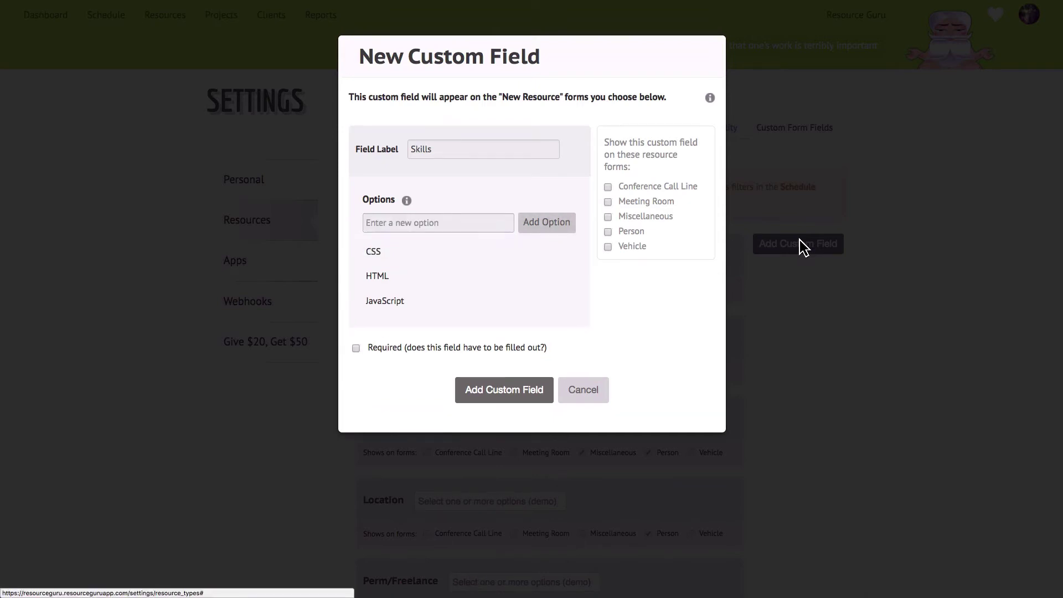
left_click(607, 231)
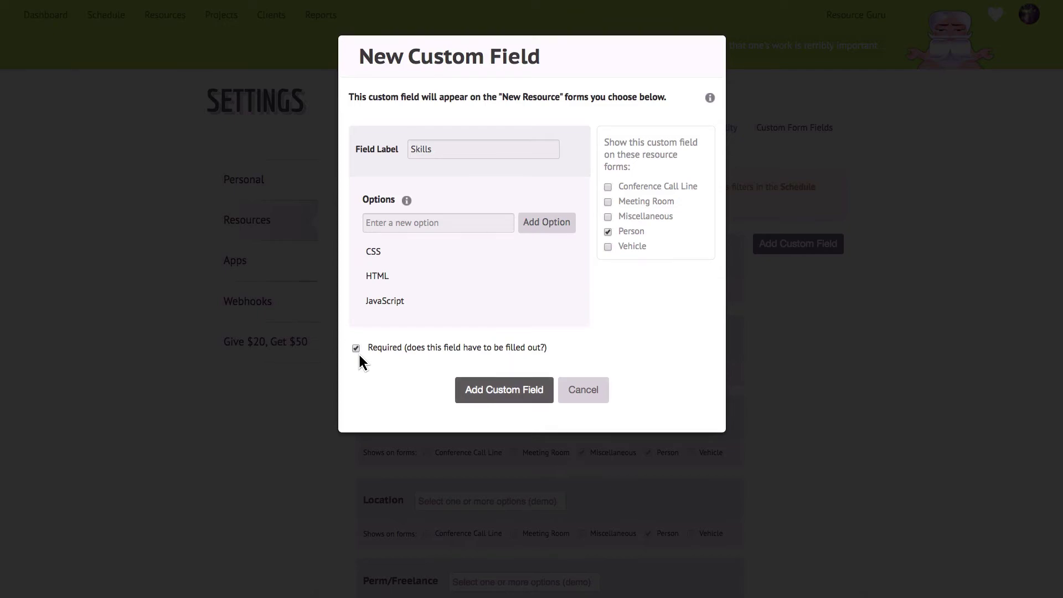
left_click(499, 389)
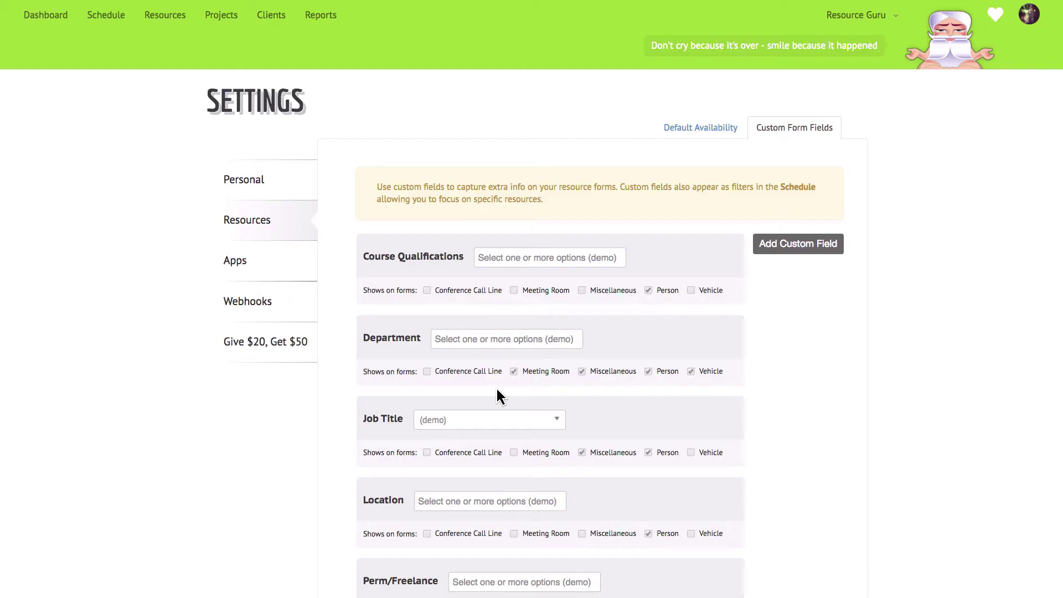
- Check that the new Skills field appears among the schedule's person filters
left_click(109, 28)
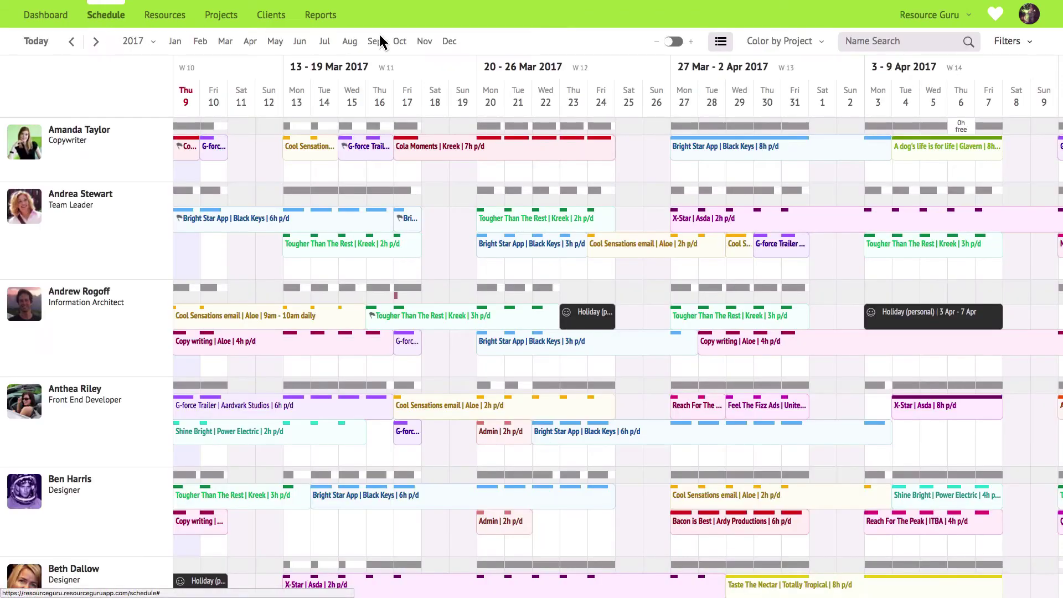
left_click(1010, 40)
left_click(932, 208)
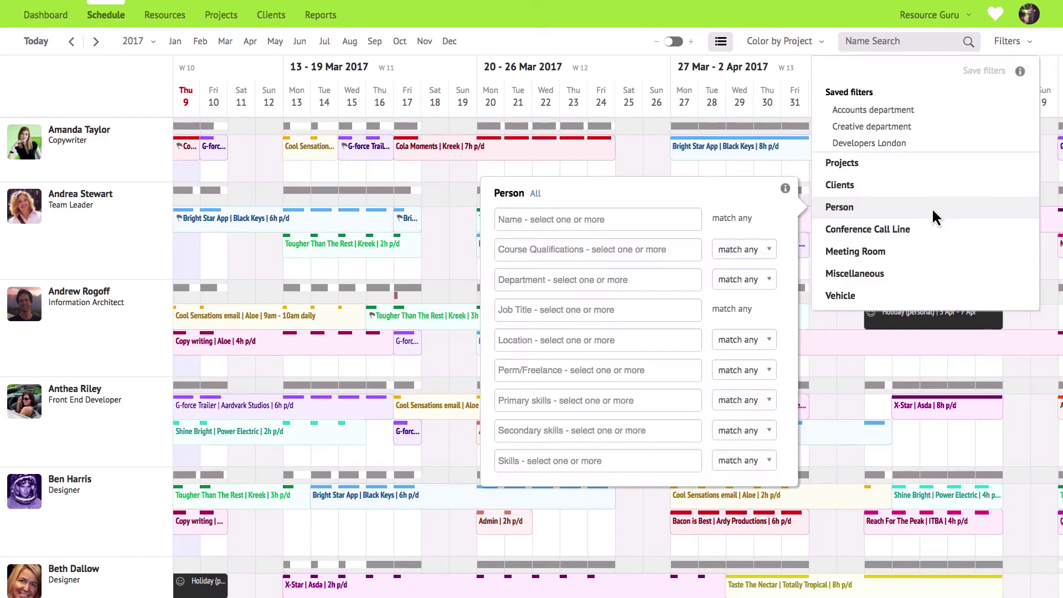
- Open the resource utilisation report and view its resource-type filter options
left_click(336, 23)
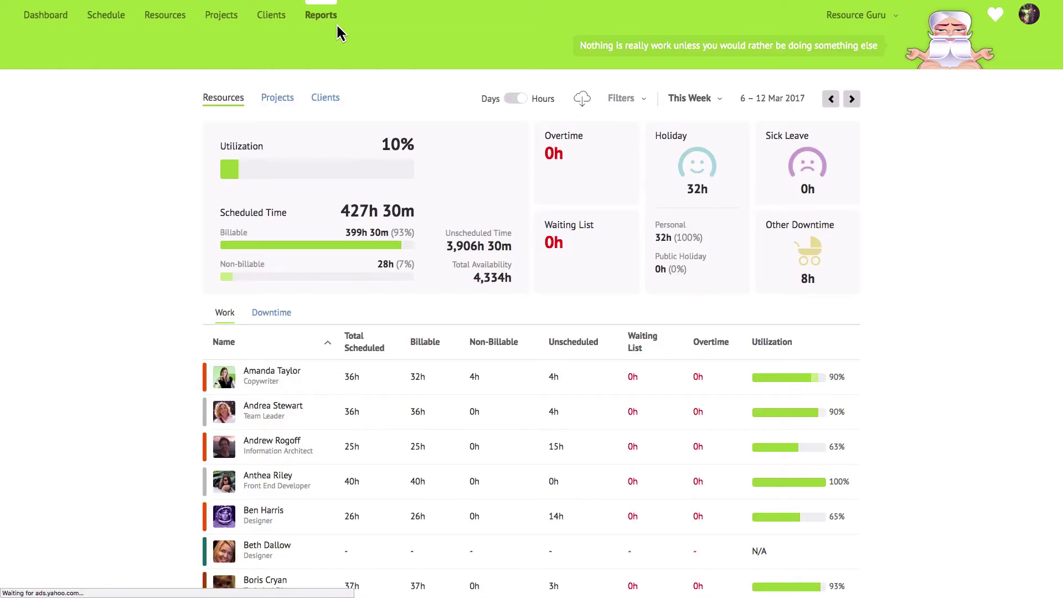
left_click(631, 99)
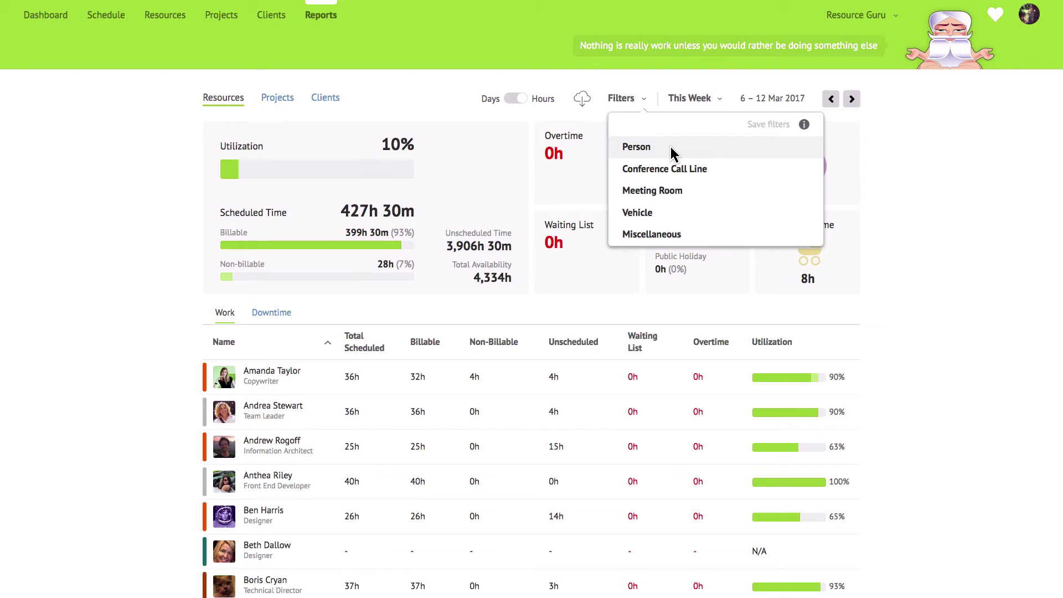
mouse_move(670, 148)
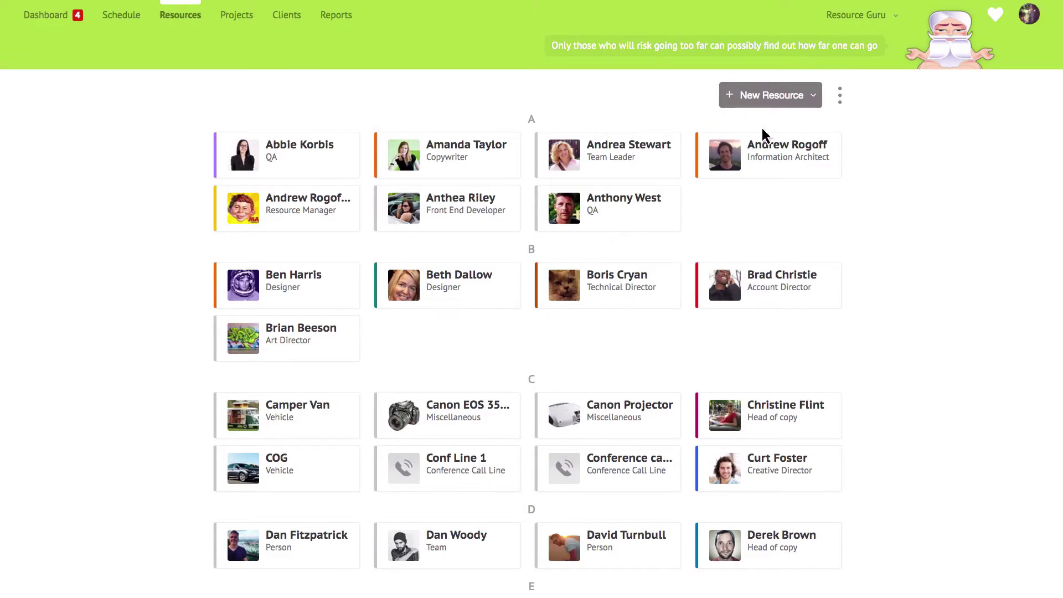
- Choose Person from the New Resource dropdown to open a blank person form
left_click(809, 97)
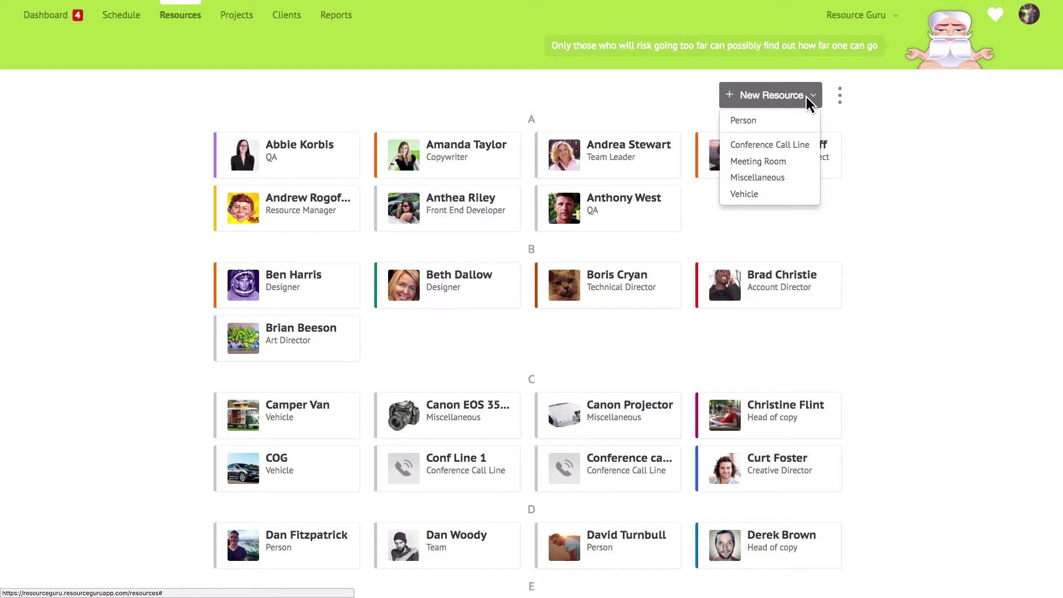
left_click(797, 130)
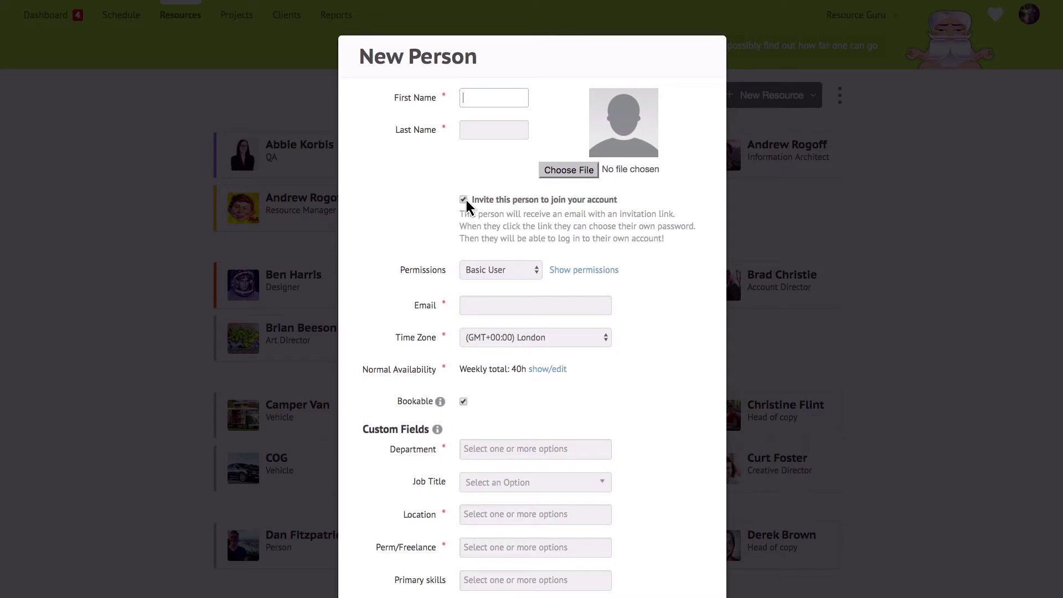
- Set the new person's permissions to Custom and reveal the per-area settings
left_click(519, 270)
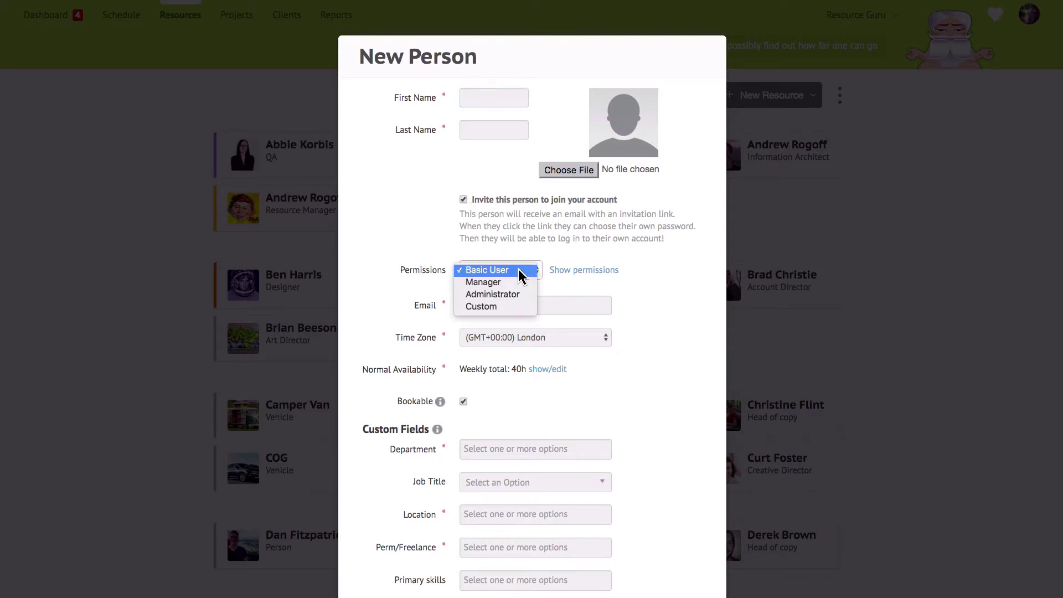
left_click(520, 308)
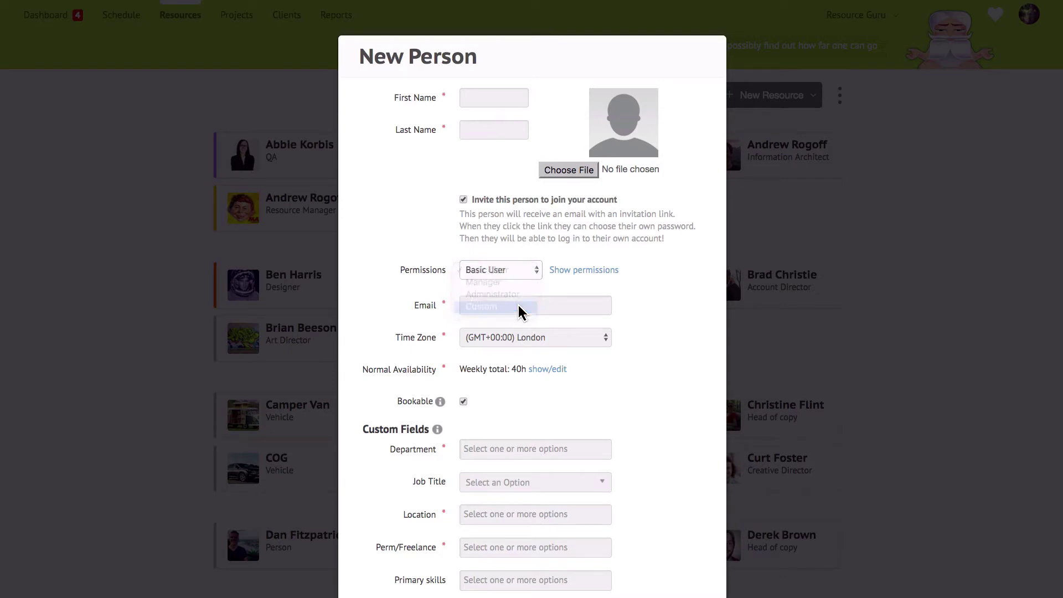
left_click(578, 271)
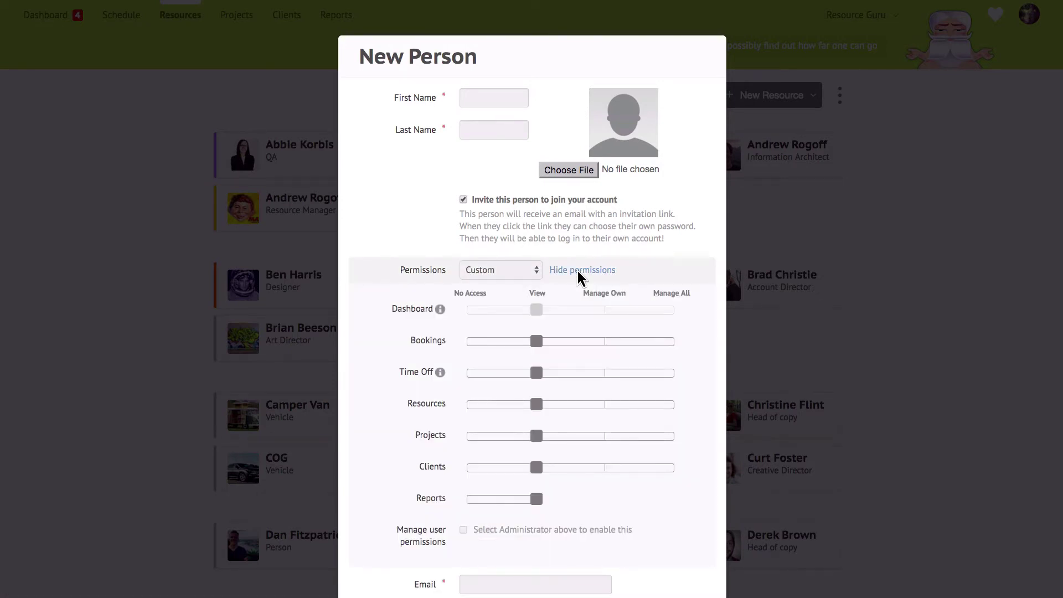
- Set Bookings to Manage Own, Resources to No Access, Projects to Manage All, Reports to No Access
scroll(578, 277, "down", 2)
scroll(578, 277, "down", 2)
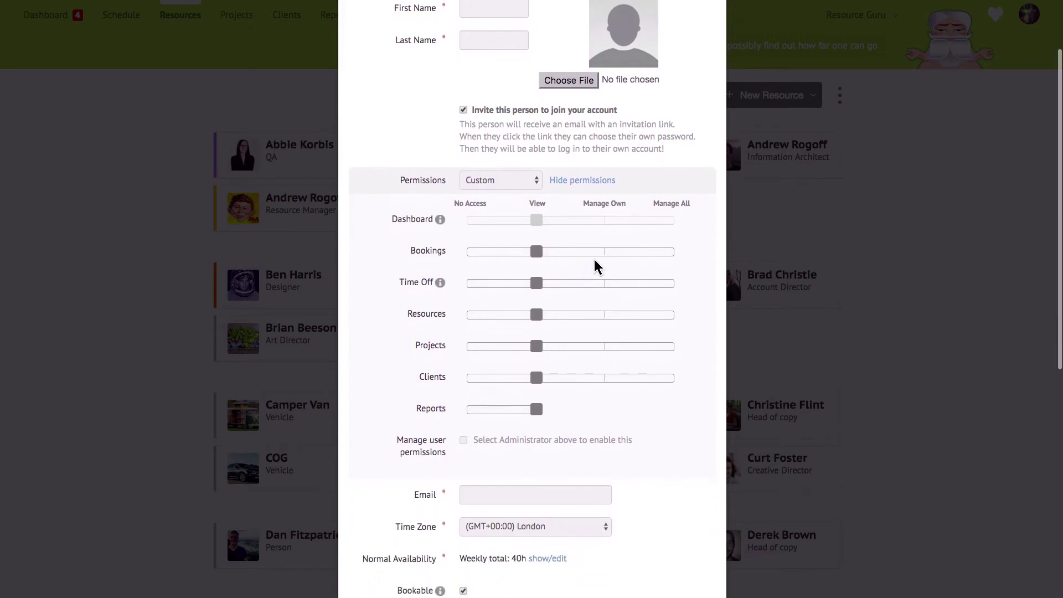
left_click(605, 251)
left_click(469, 315)
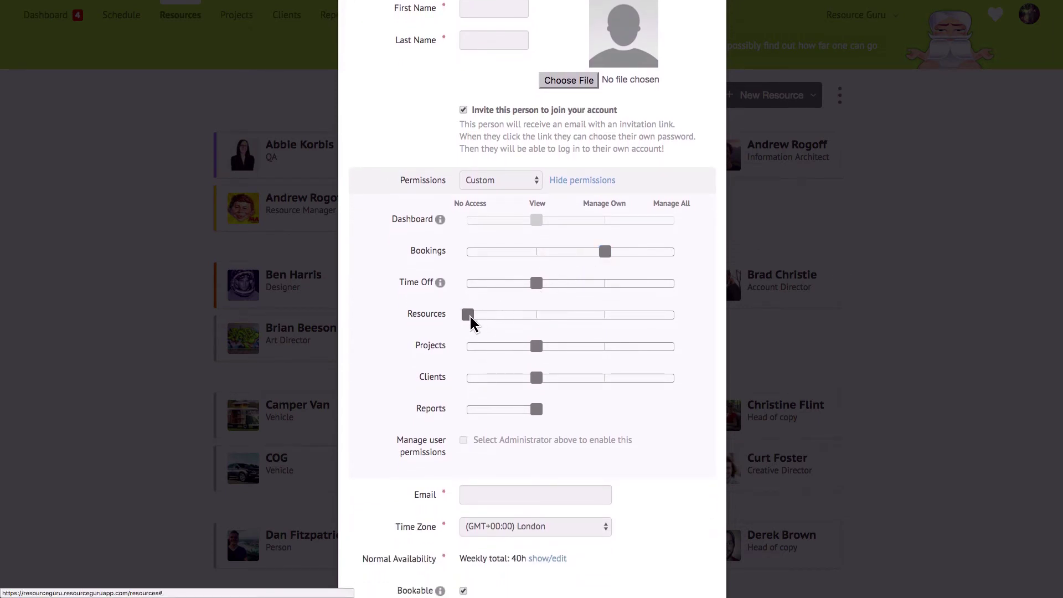
left_click(673, 346)
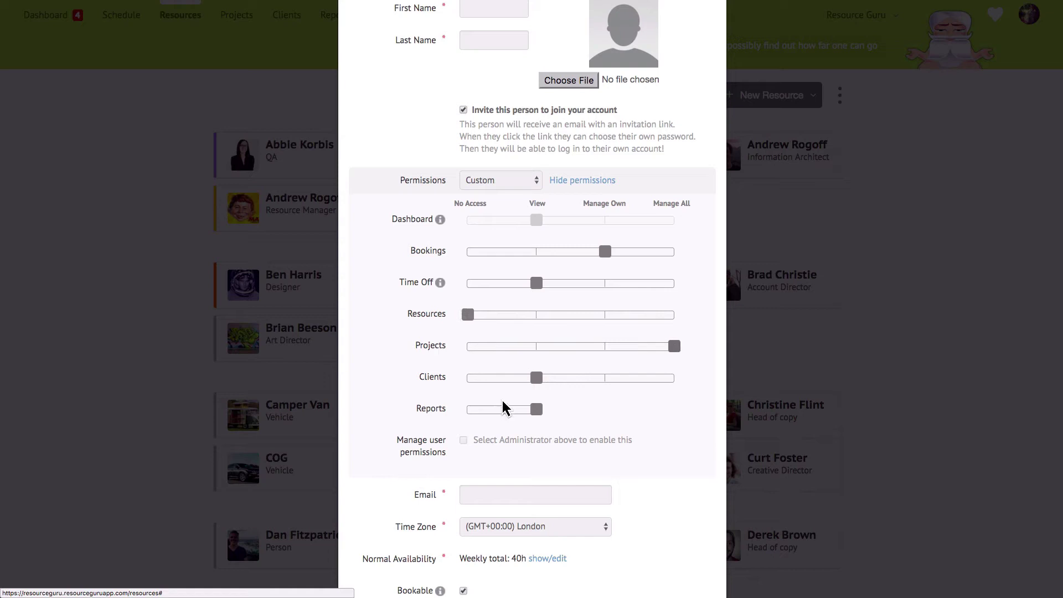
left_click(471, 410)
scroll(471, 411, "down", 4)
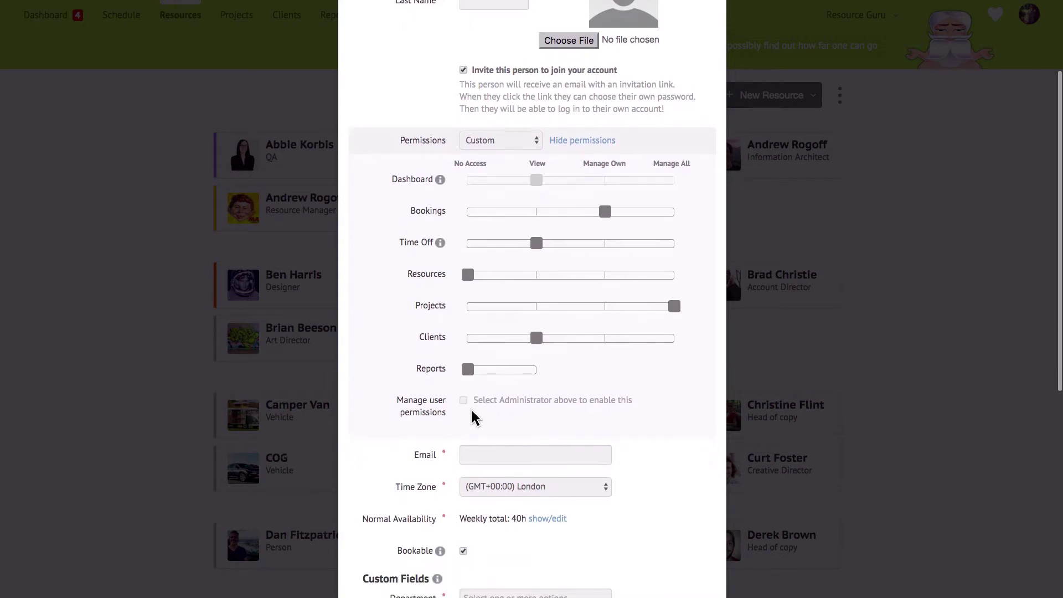
scroll(471, 416, "down", 4)
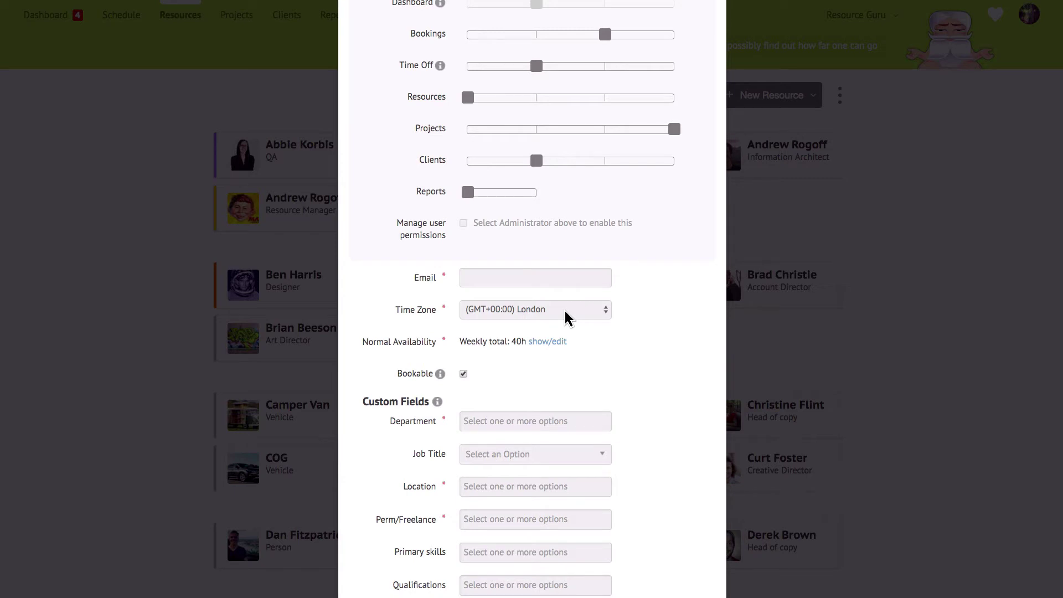
scroll(565, 318, "down", 3)
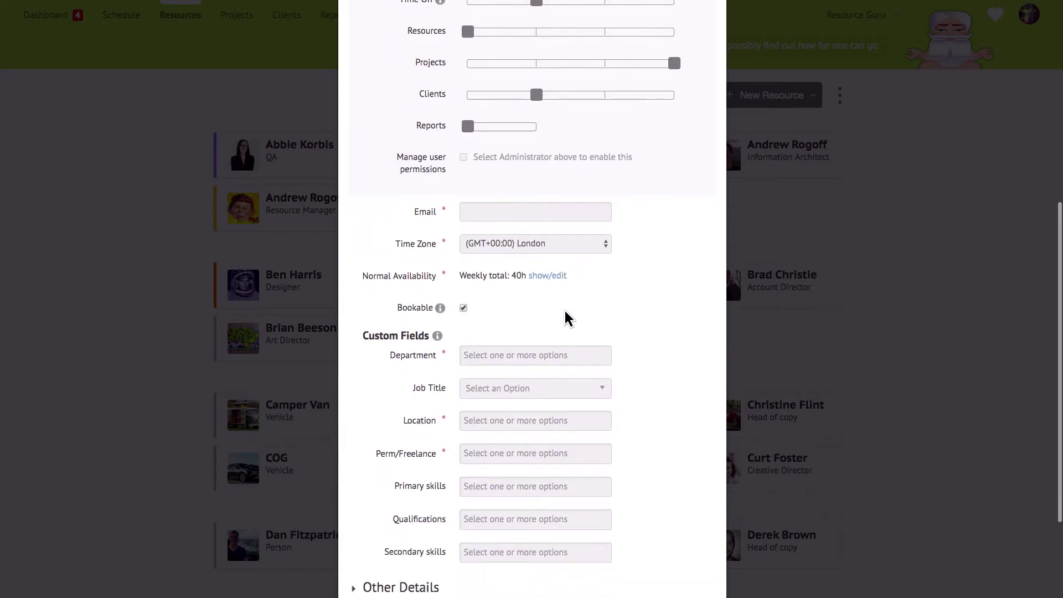
- Replace Friday's two availability blocks with one 9am–3pm block, making 38h weekly
left_click(551, 276)
left_click(650, 253)
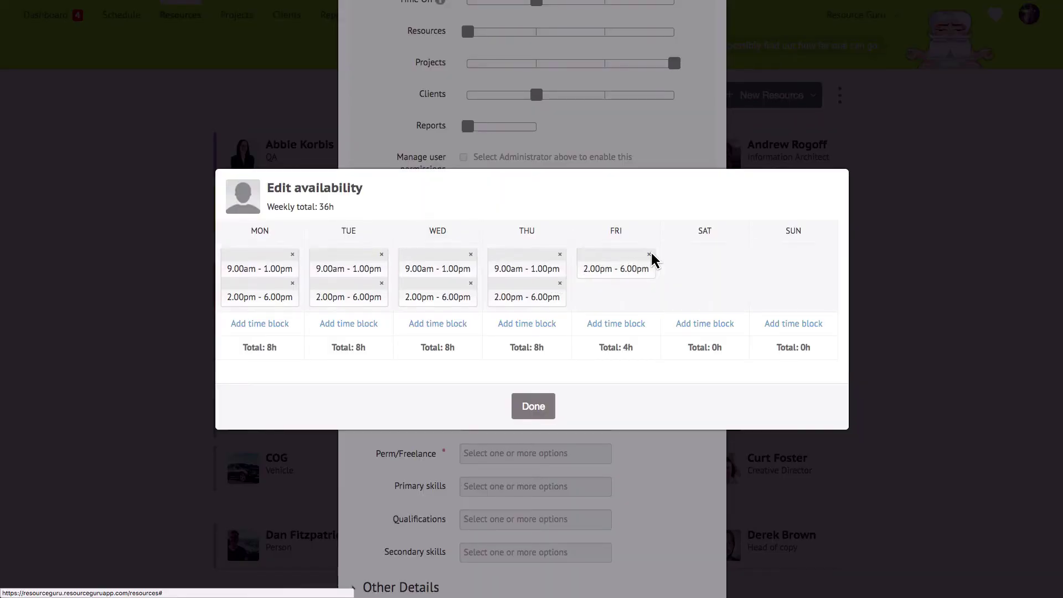
left_click(650, 254)
left_click(629, 323)
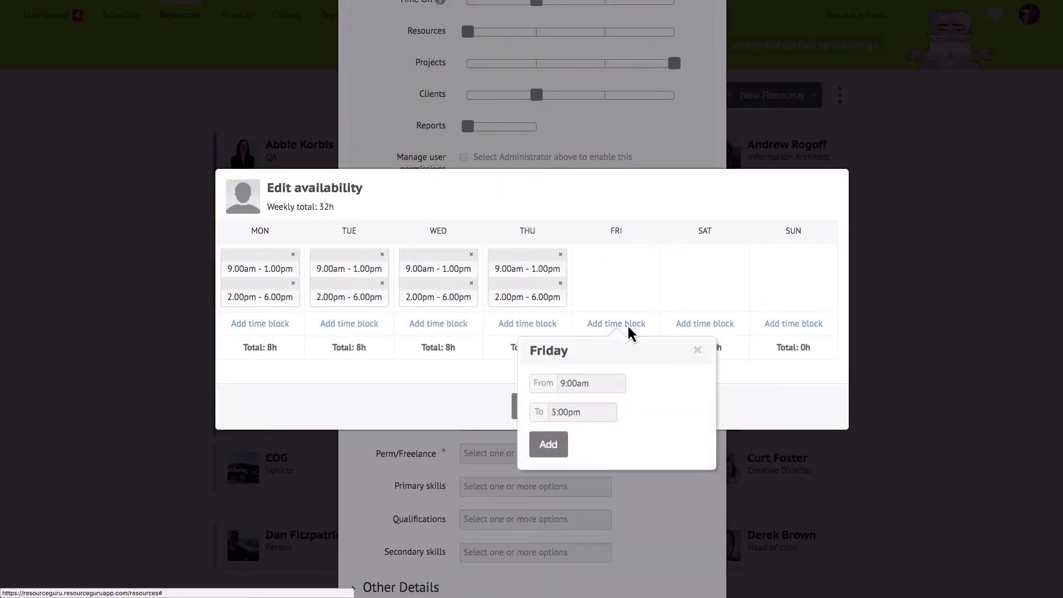
left_click(598, 413)
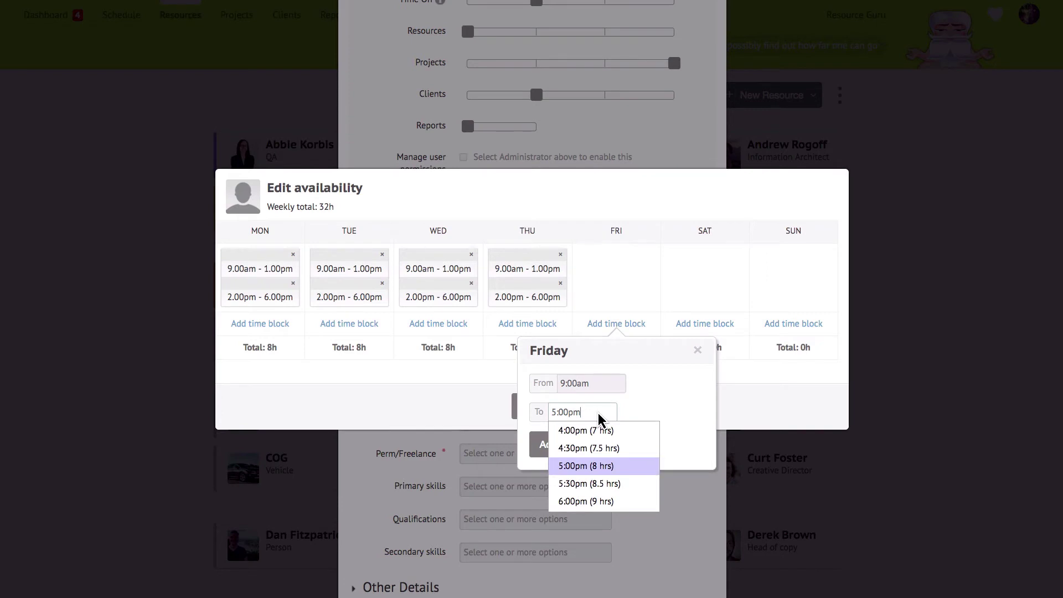
key("Up")
key("Up")
key("Up")
key("Up")
key("Return")
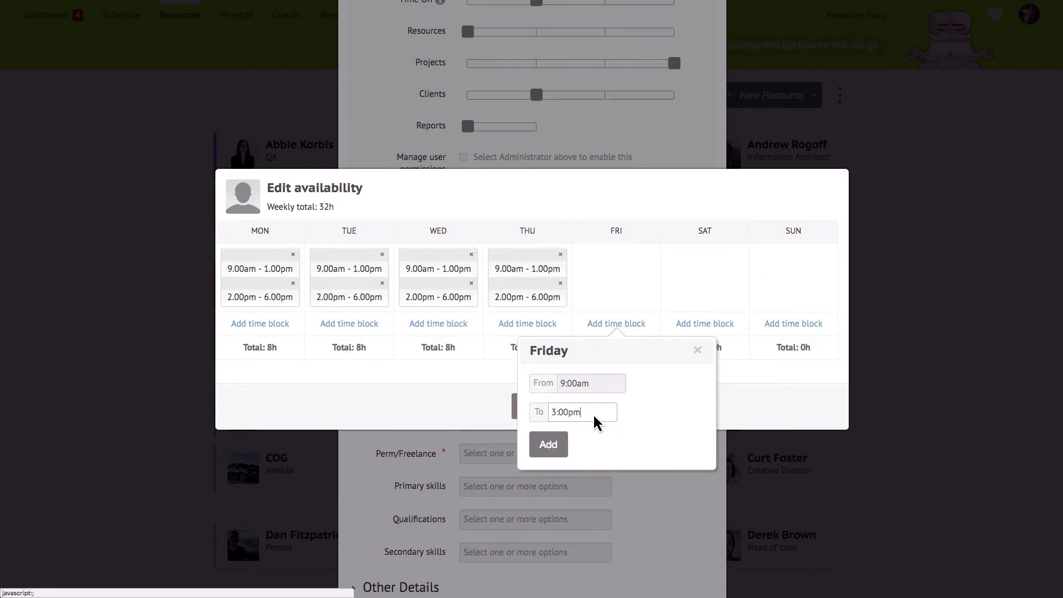
left_click(558, 446)
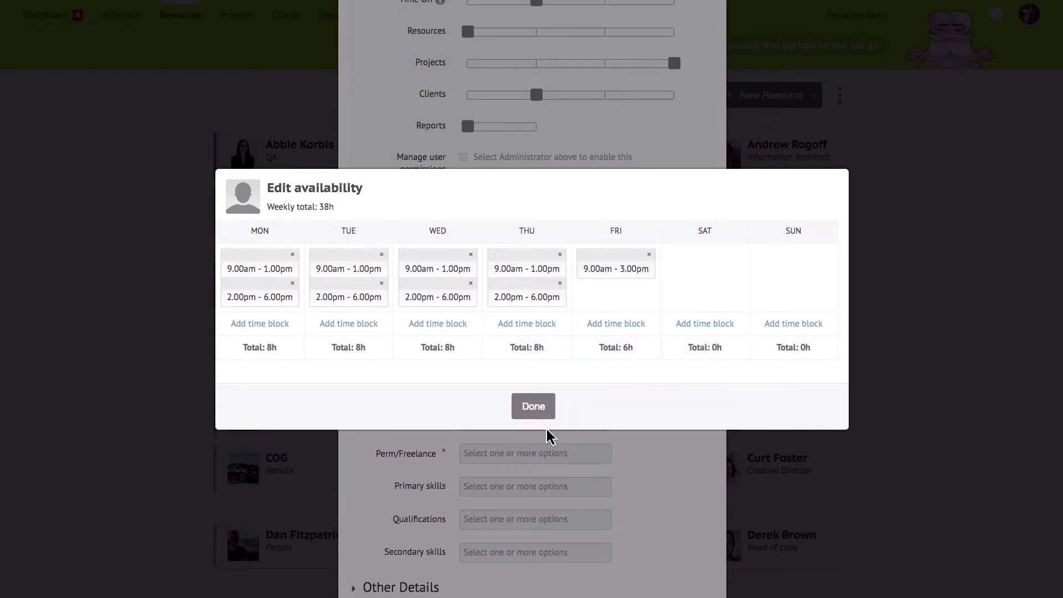
left_click(533, 407)
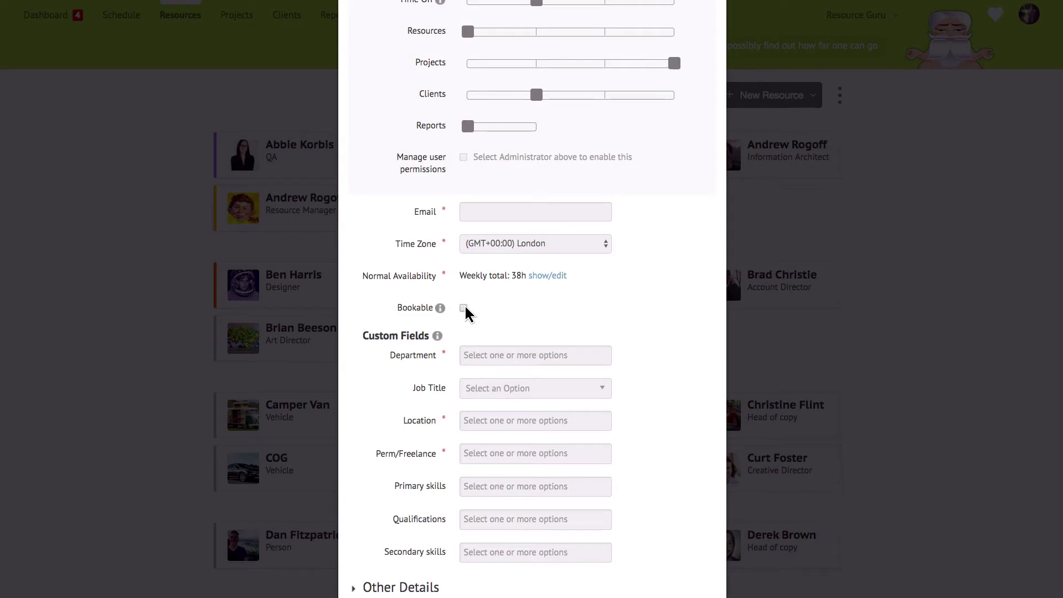
scroll(464, 307, "down", 3)
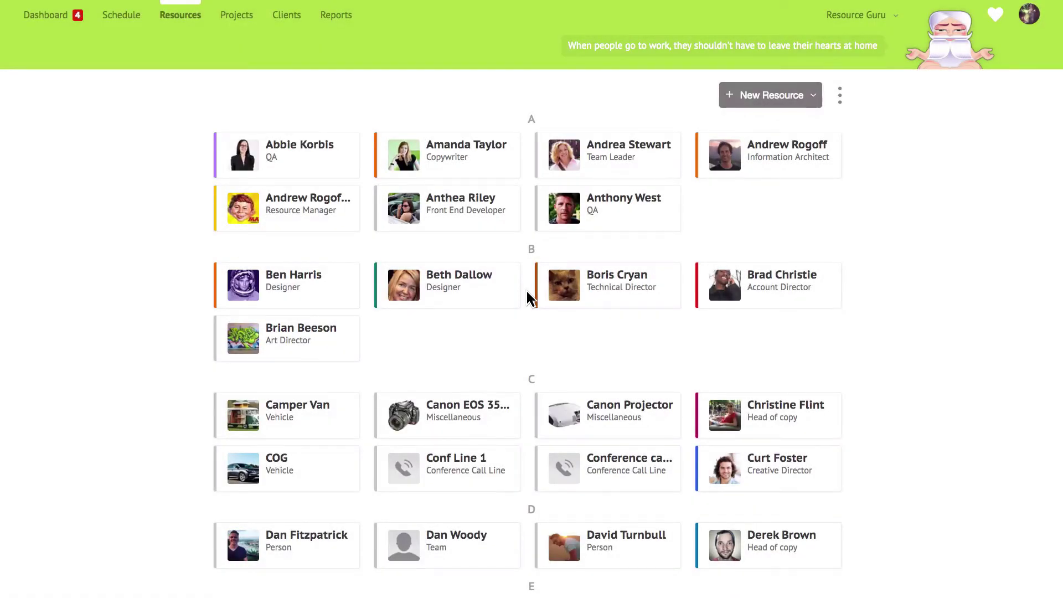
- Archive the QA person, then unarchive her from the Archived Resources list
left_click(324, 166)
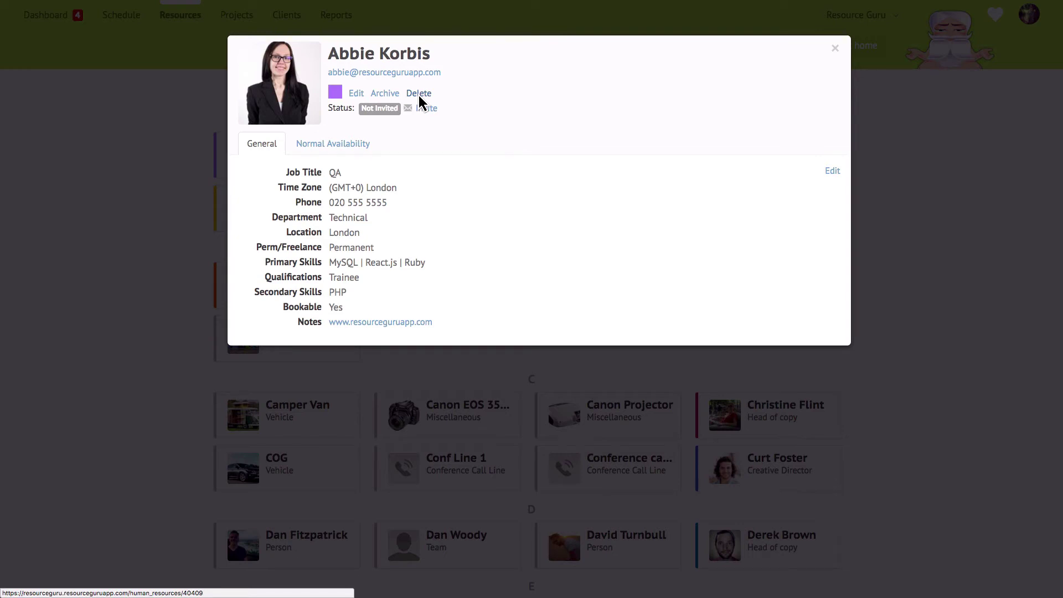
left_click(384, 94)
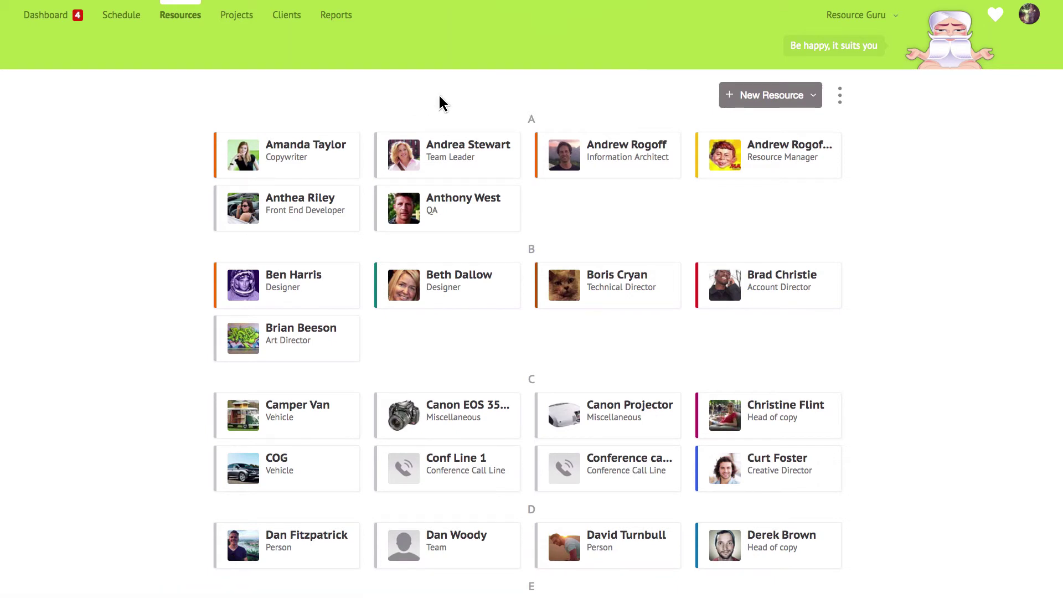
left_click(840, 97)
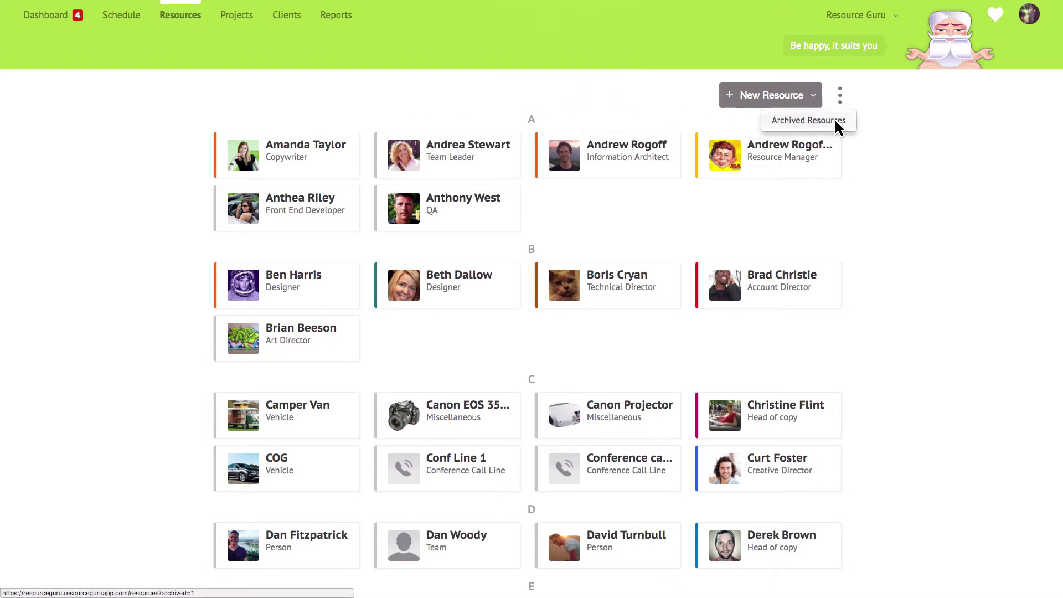
left_click(837, 127)
left_click(308, 160)
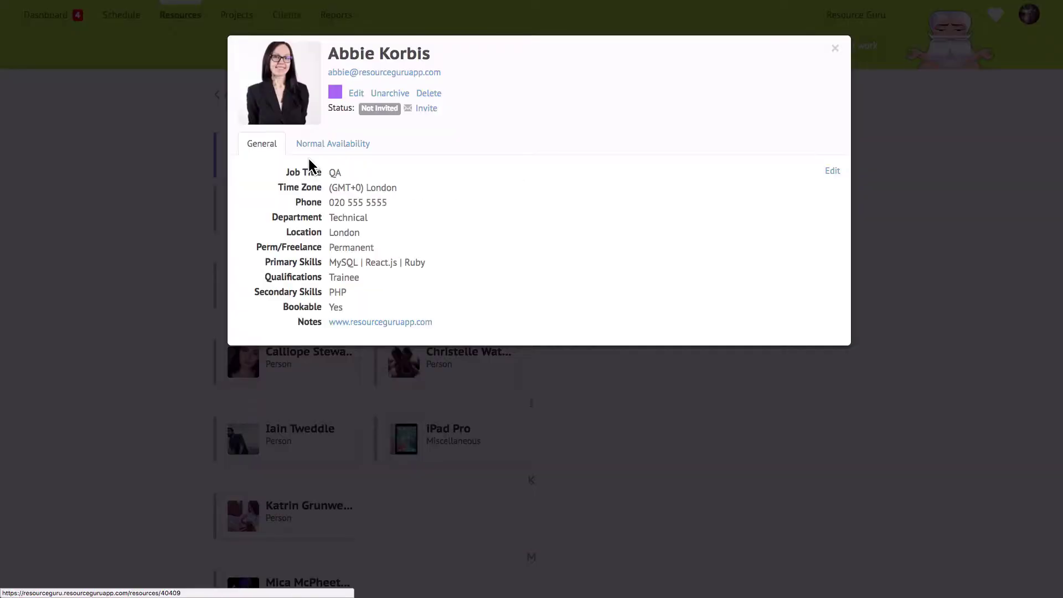
left_click(390, 94)
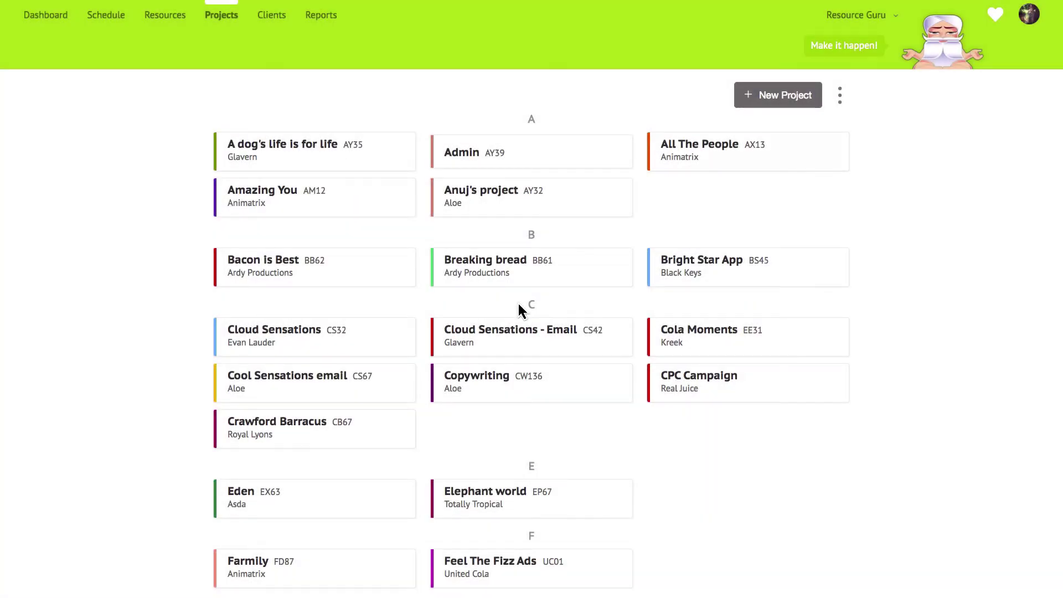
- Start project 'A new project' for Ardy Productions with code OW9474, set non-billable
left_click(788, 103)
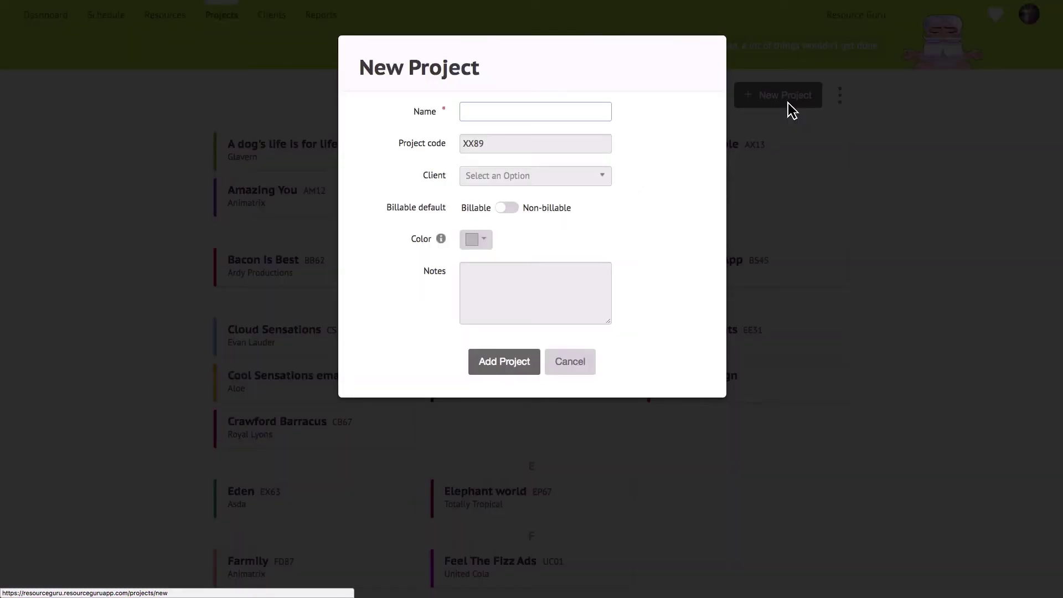
type("A new project")
left_click(588, 182)
left_click(577, 270)
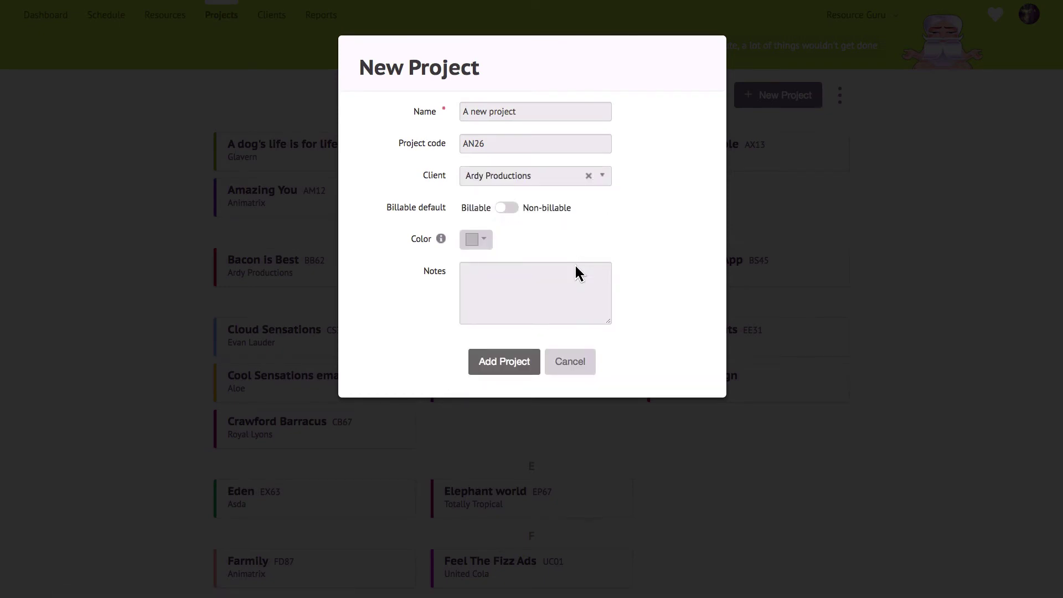
double_click(534, 144)
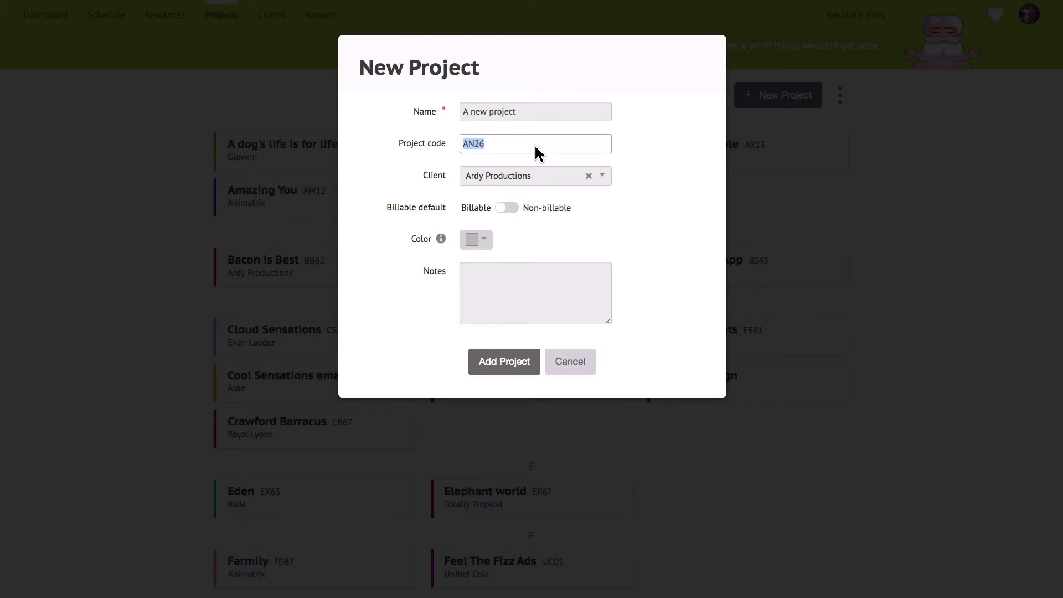
type("OW9474")
left_click(505, 208)
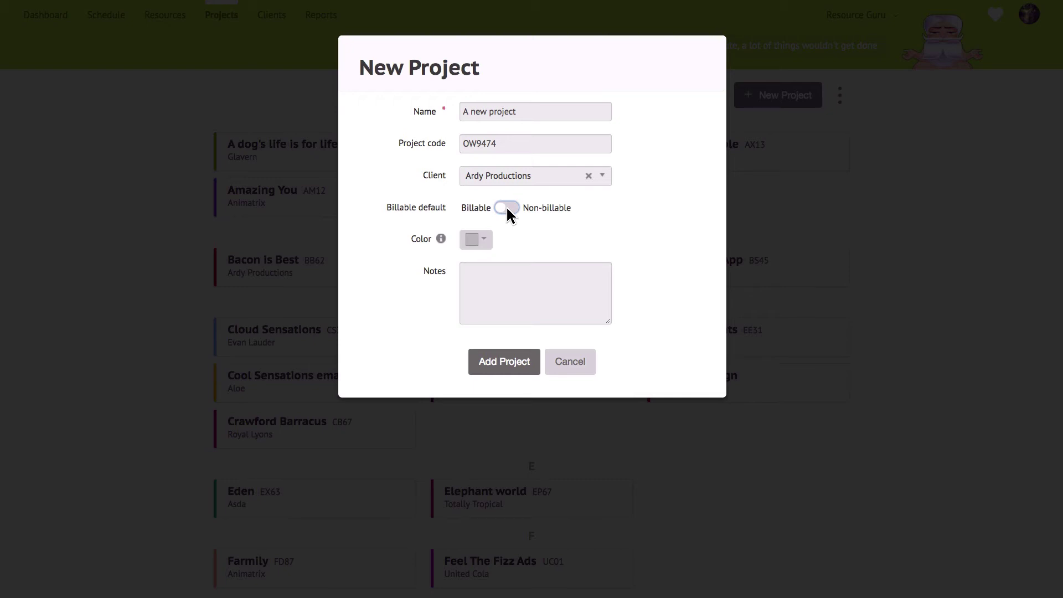
- Give the project a dark magenta colour and a note with the brief link, then create it
left_click(481, 237)
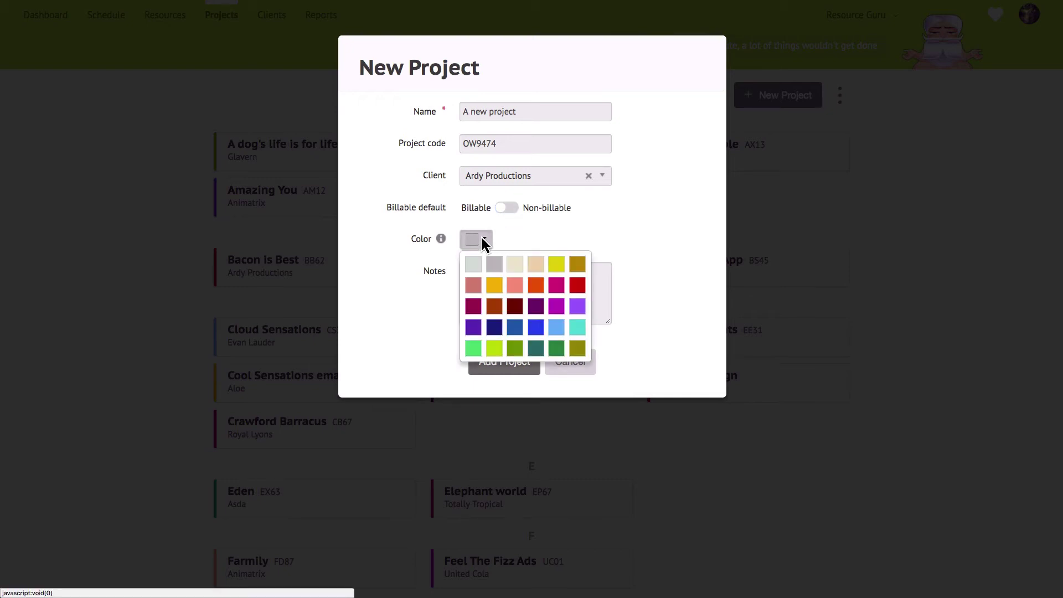
left_click(473, 306)
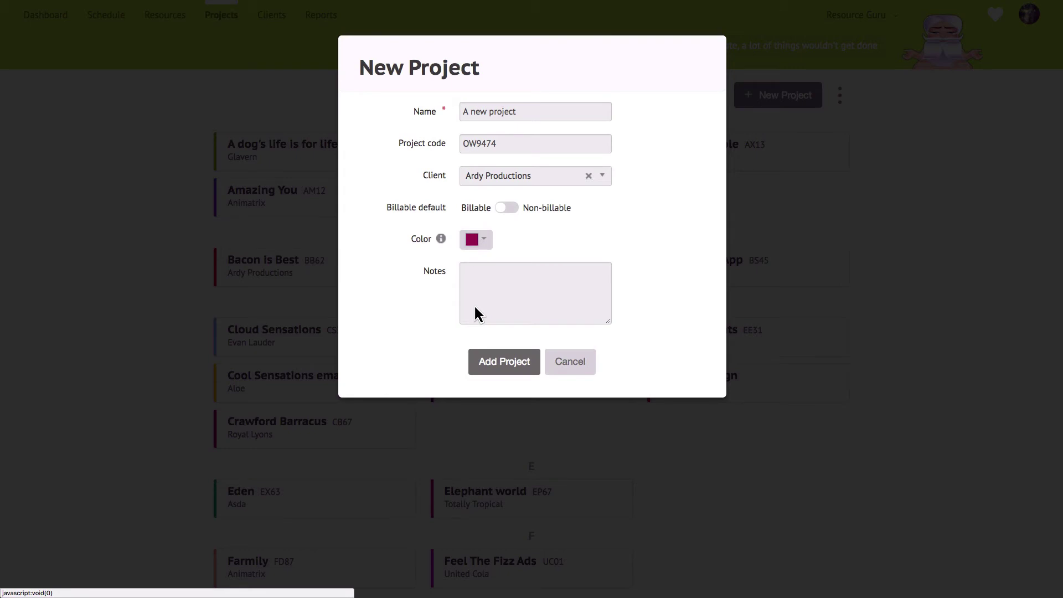
left_click(517, 292)
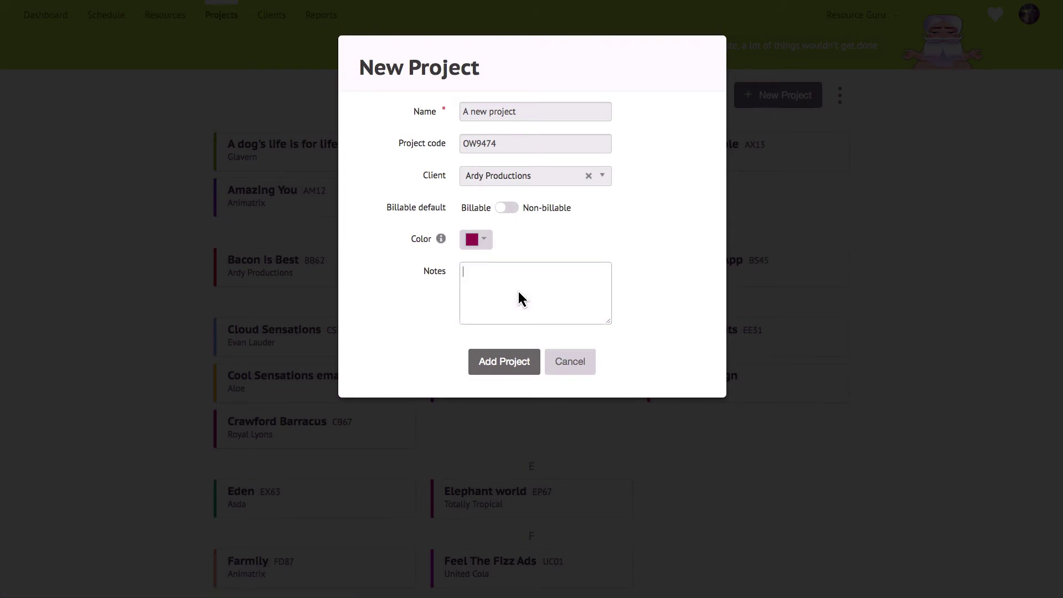
type("Please find the brief for this project")
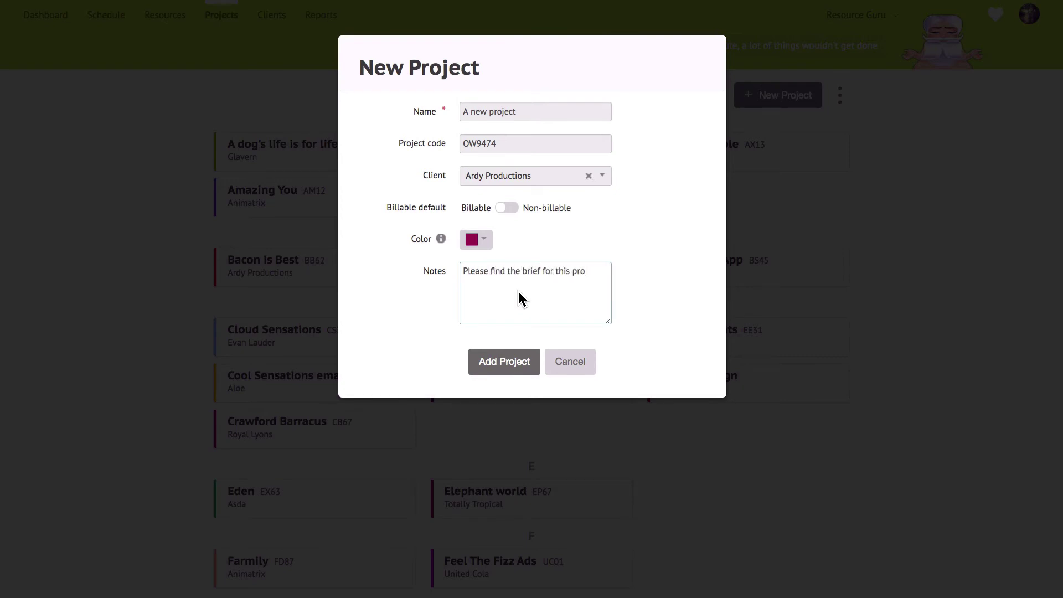
type(" here")
type("http://bit.ly/2dllebq")
left_click(518, 362)
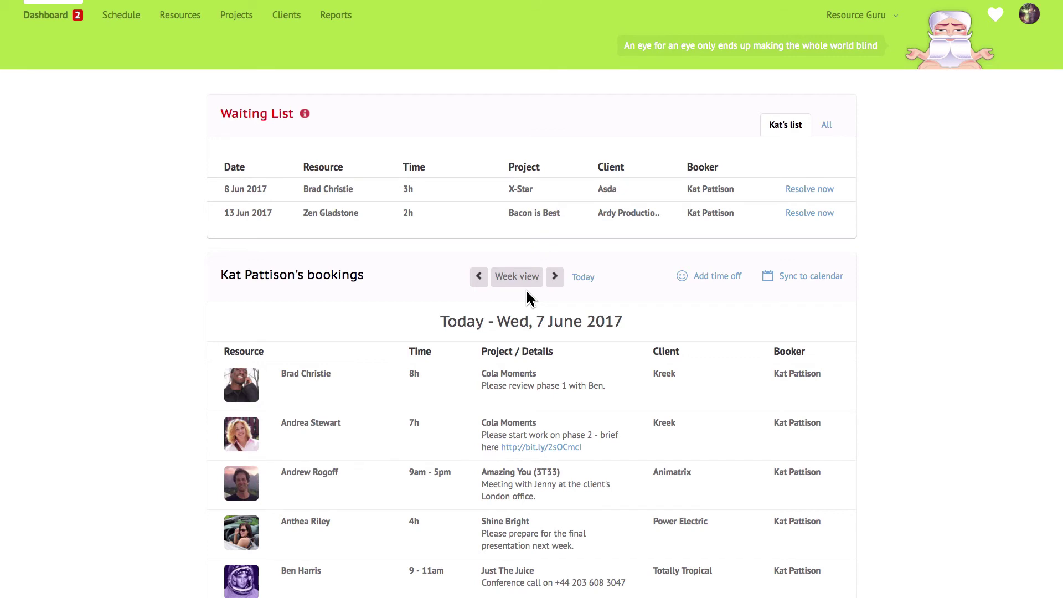
scroll(528, 299, "down", 2)
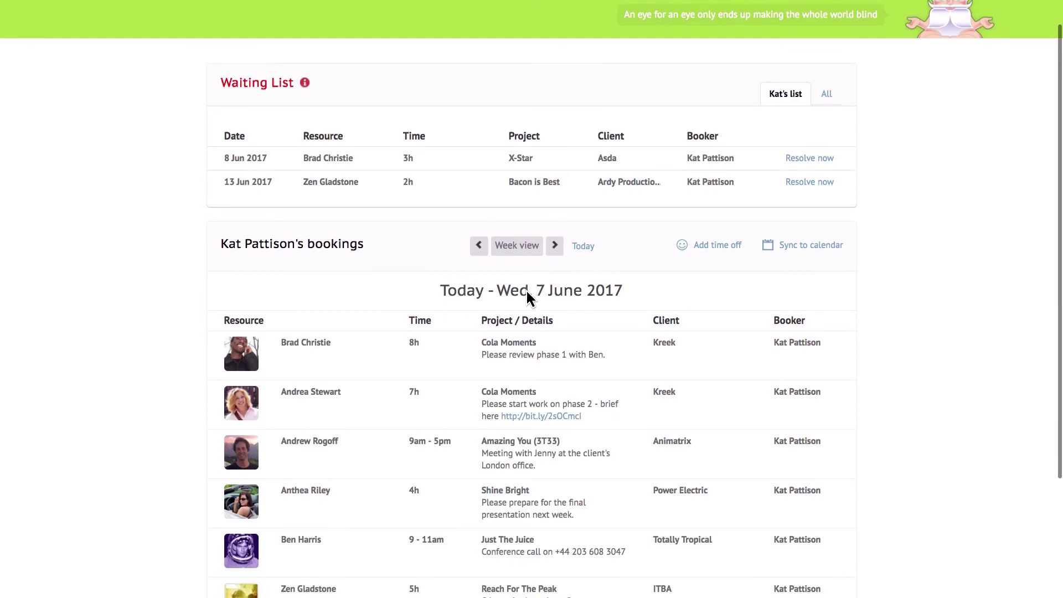
scroll(529, 299, "down", 1)
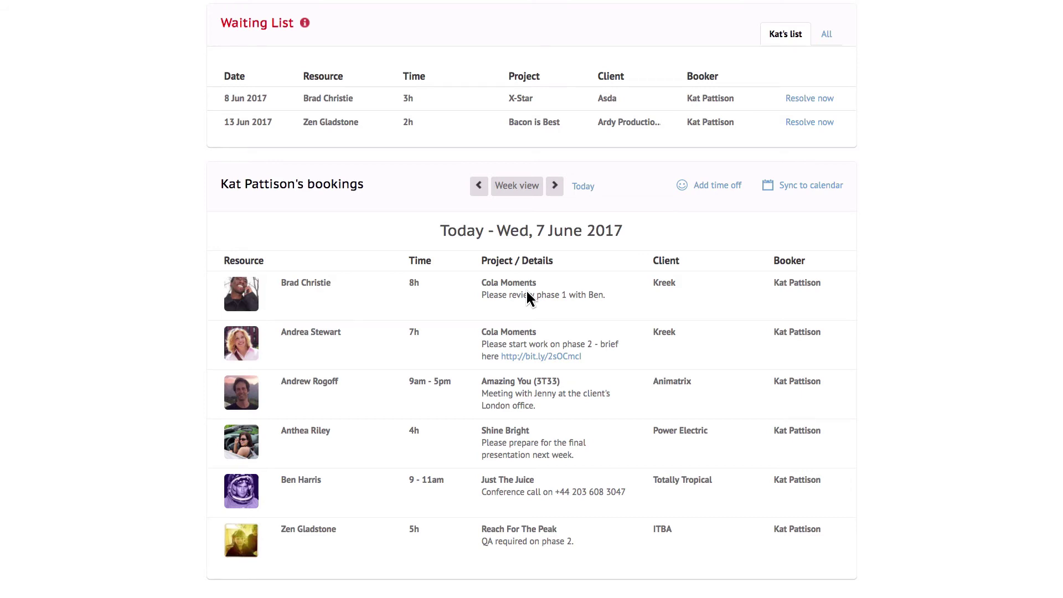
scroll(526, 292, "up", 2)
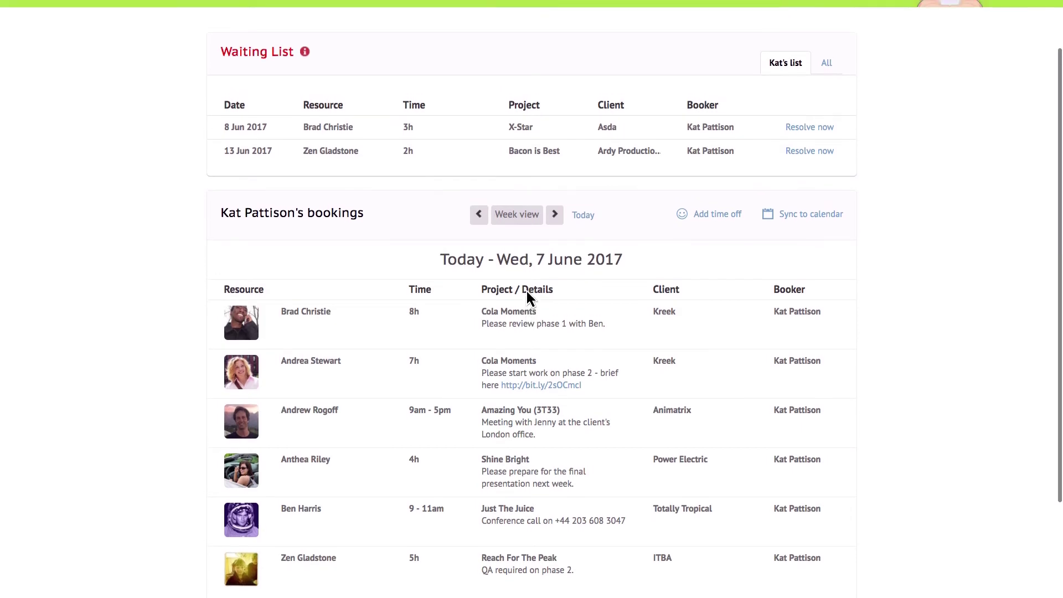
scroll(527, 298, "up", 2)
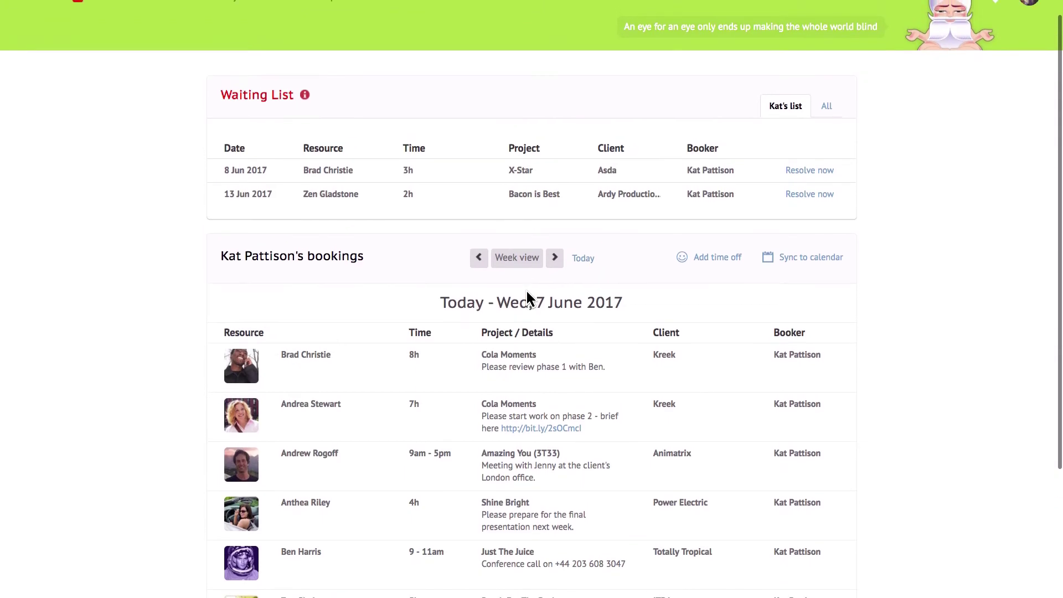
scroll(527, 297, "up", 1)
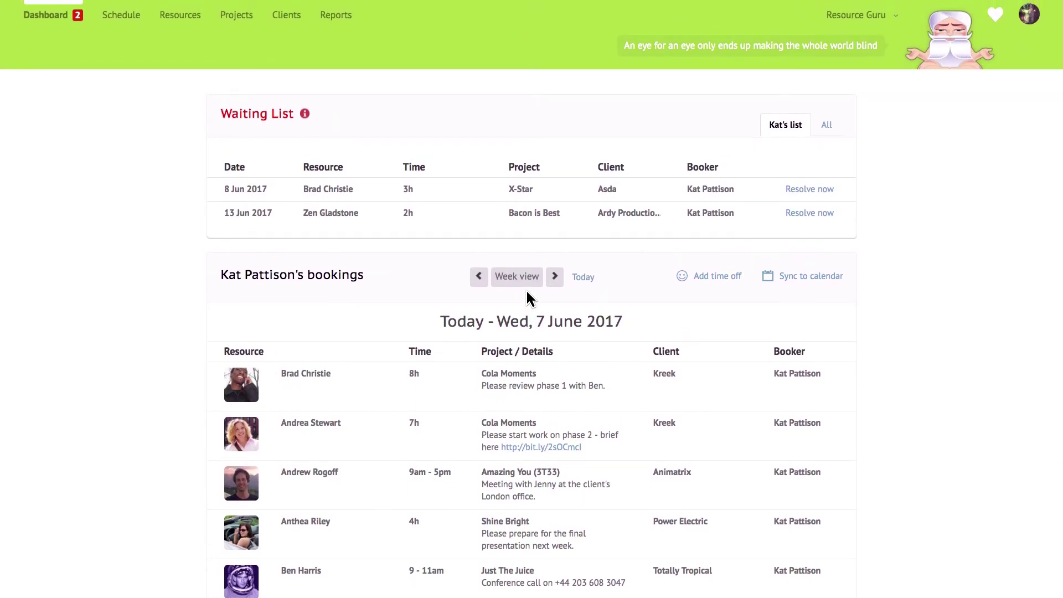
- Untick 'Email me my schedule every day' in personal settings, then return to the Dashboard
left_click(1028, 22)
left_click(1027, 43)
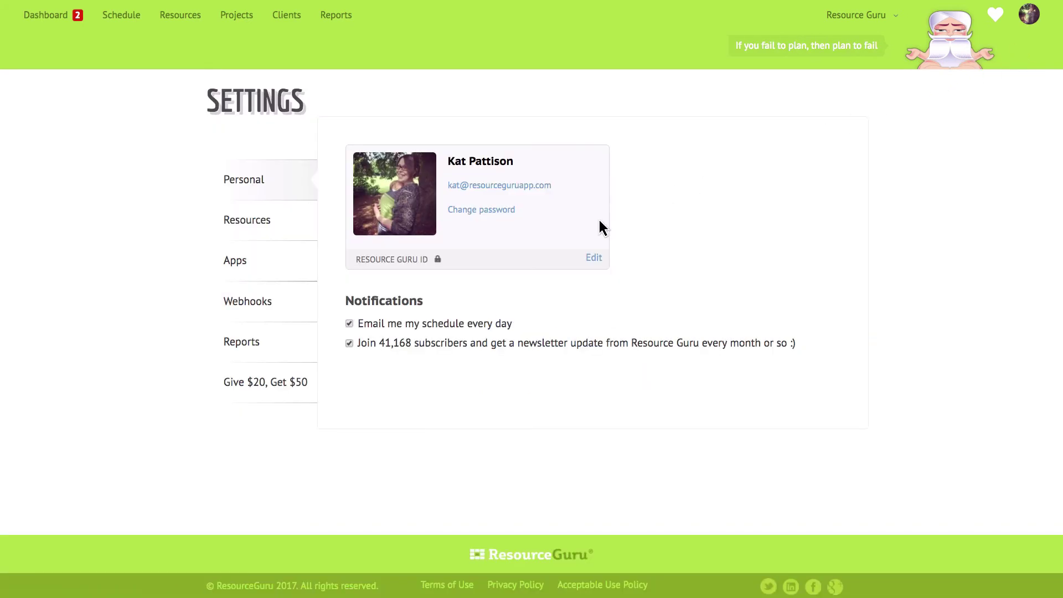
left_click(349, 324)
left_click(59, 25)
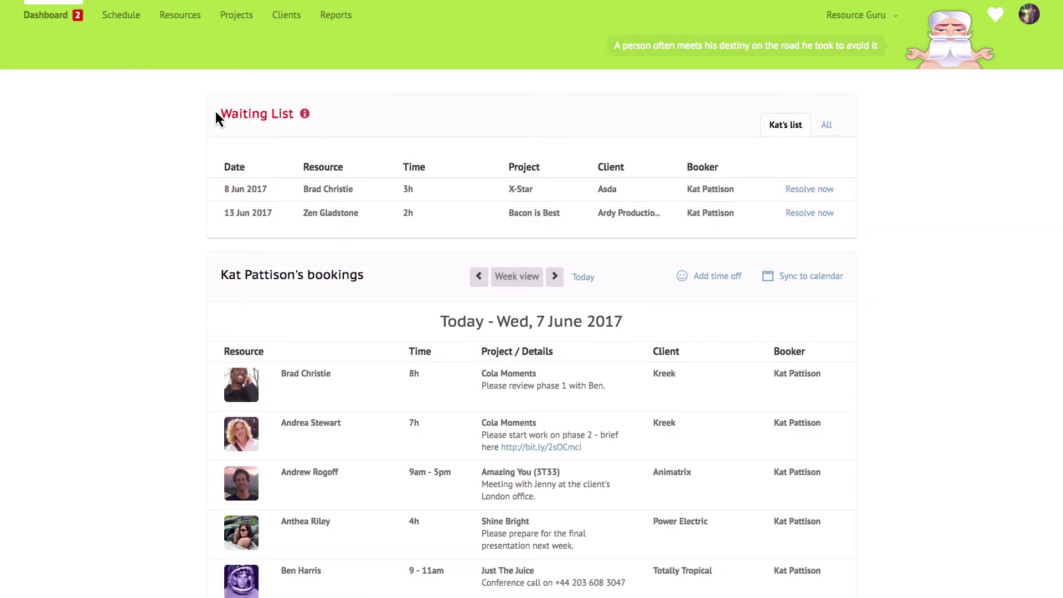
left_click(518, 277)
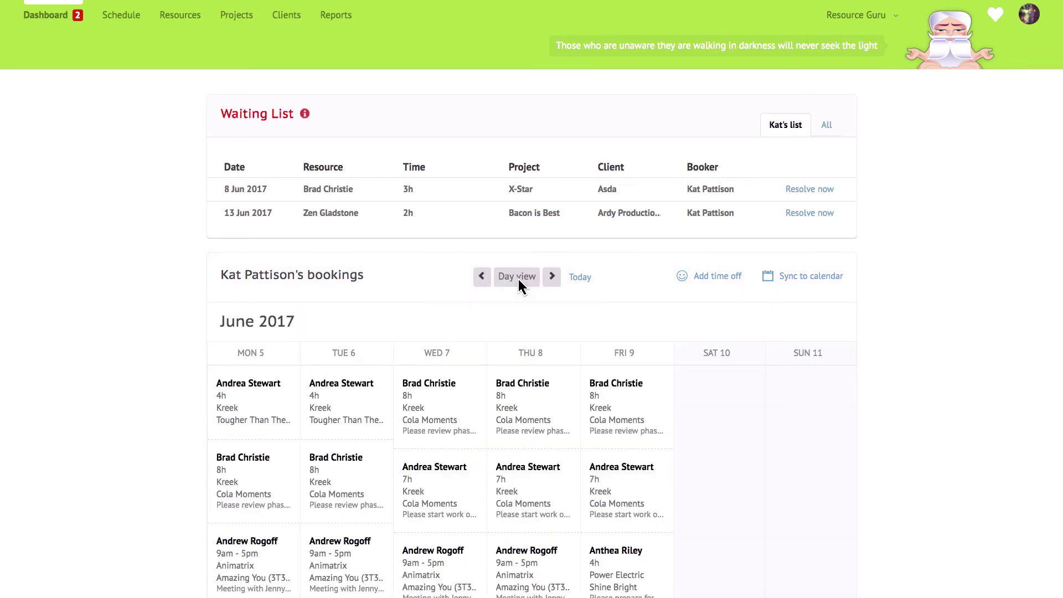
left_click(518, 278)
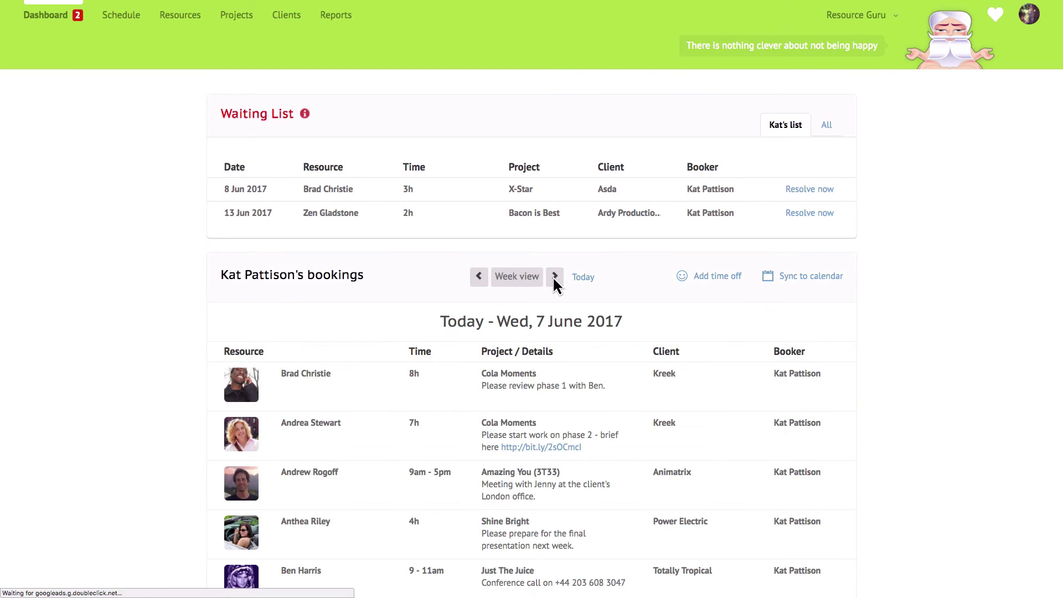
left_click(717, 277)
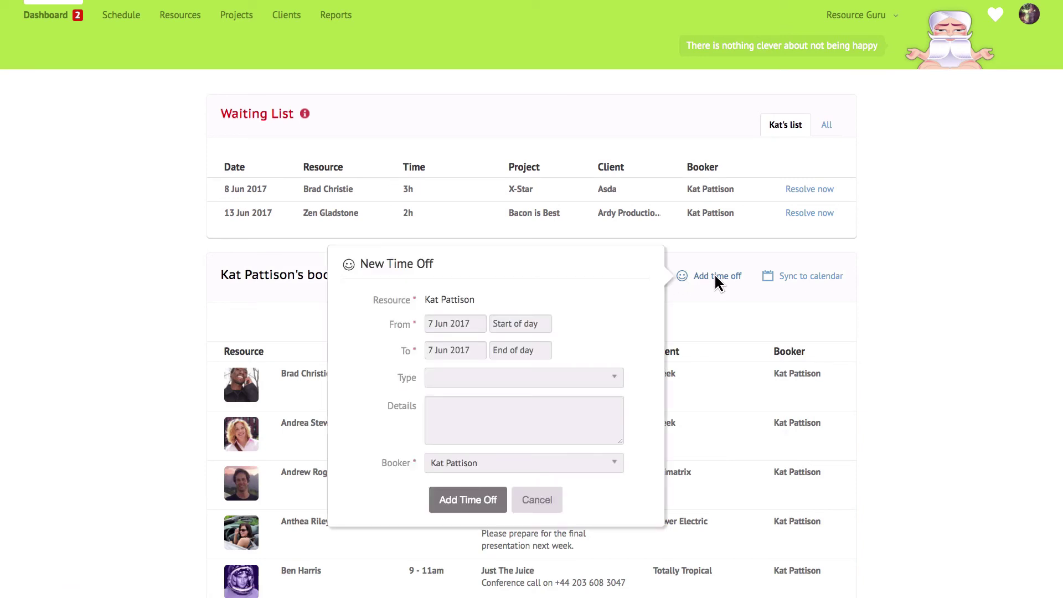
left_click(188, 27)
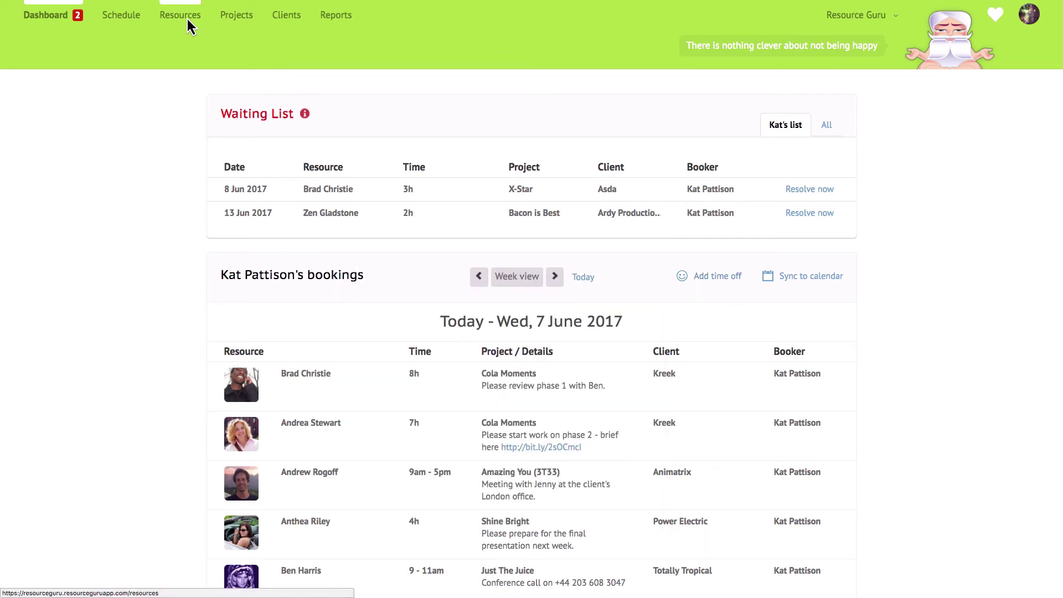
- Set the copywriter's Time Off permission to No Access in her resource profile
left_click(189, 27)
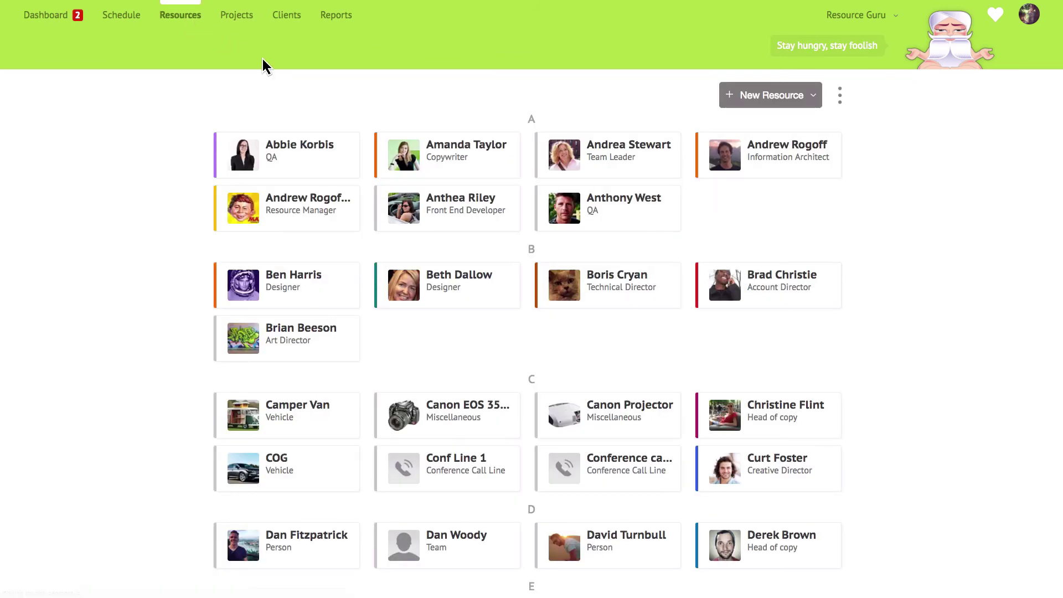
left_click(443, 161)
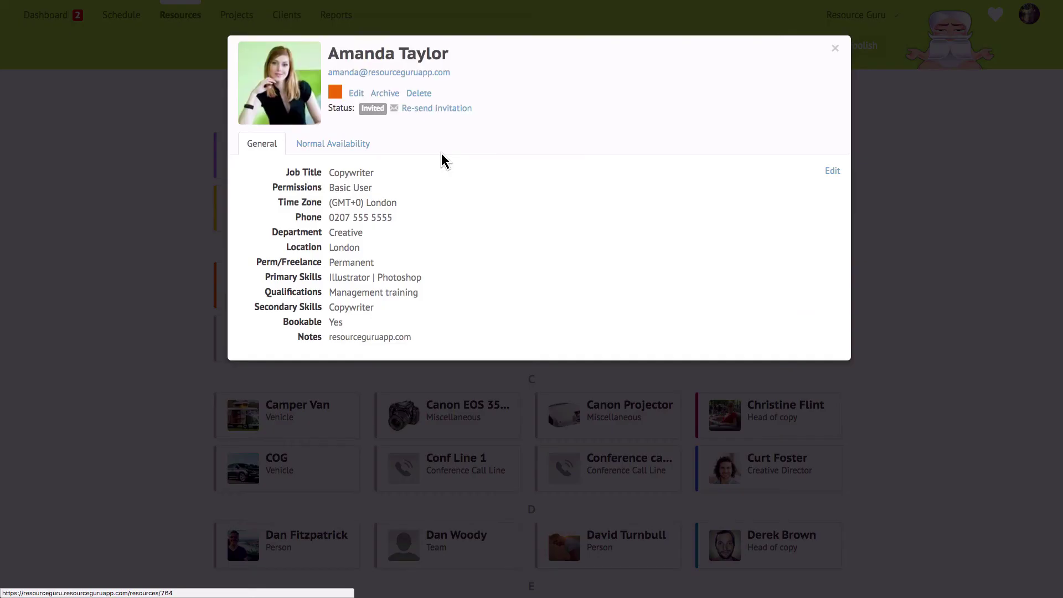
left_click(356, 93)
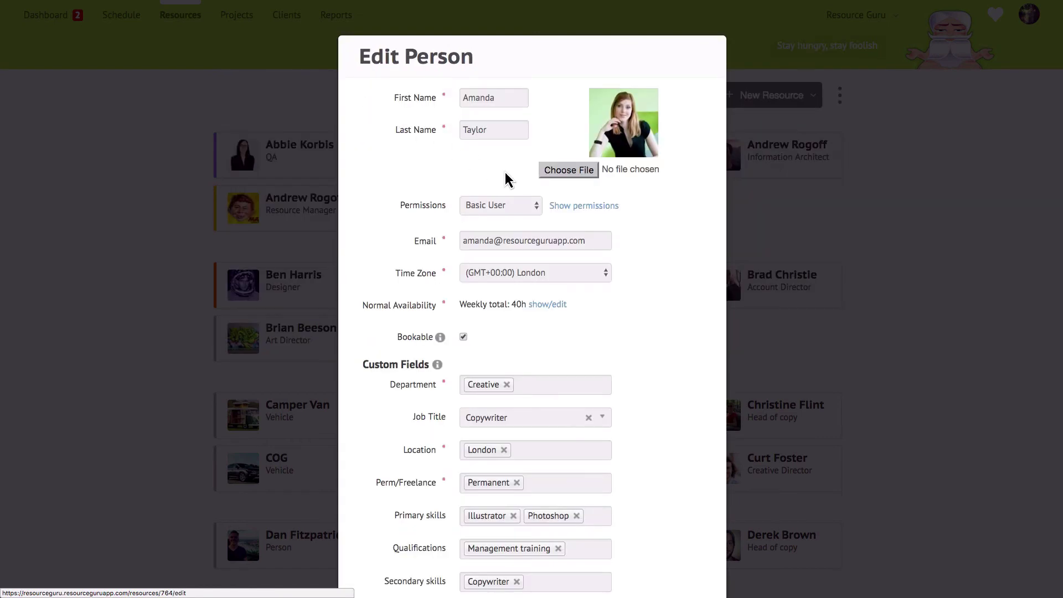
left_click(573, 206)
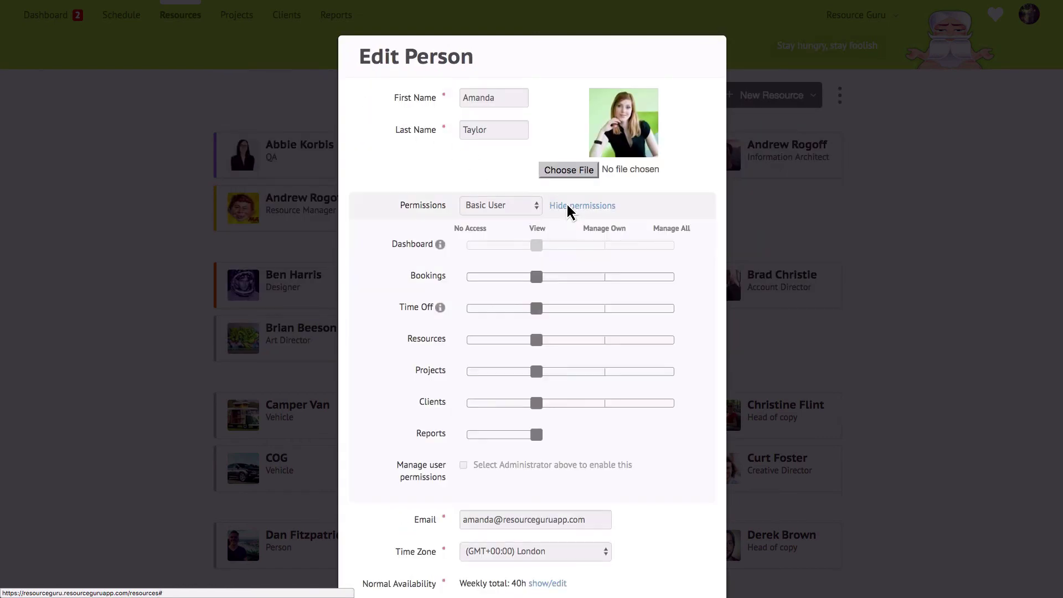
left_click(472, 309)
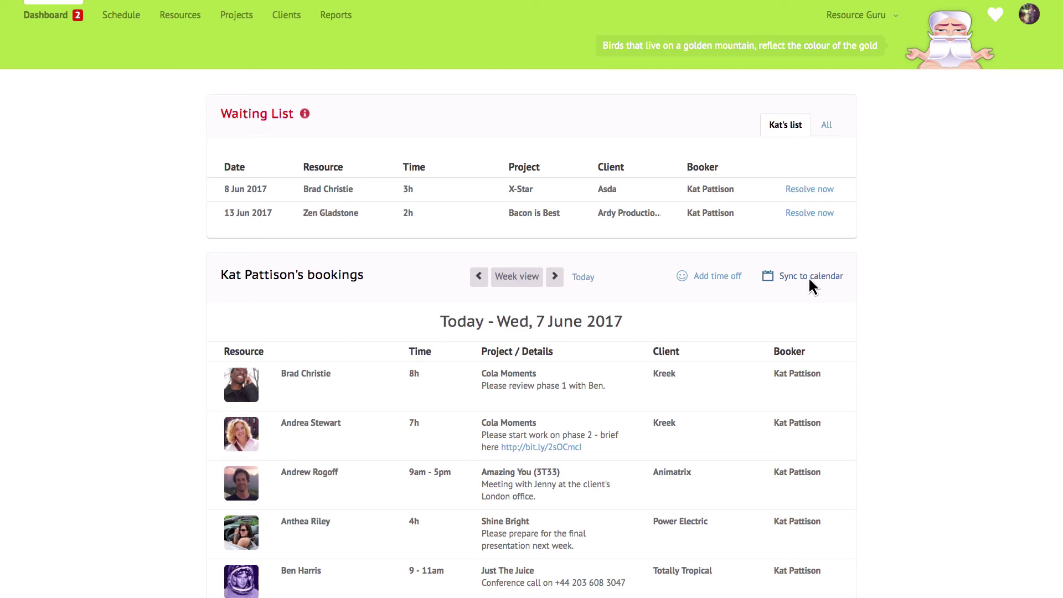
- Select the calendar subscription URL in the sync instructions, then close them
left_click(812, 286)
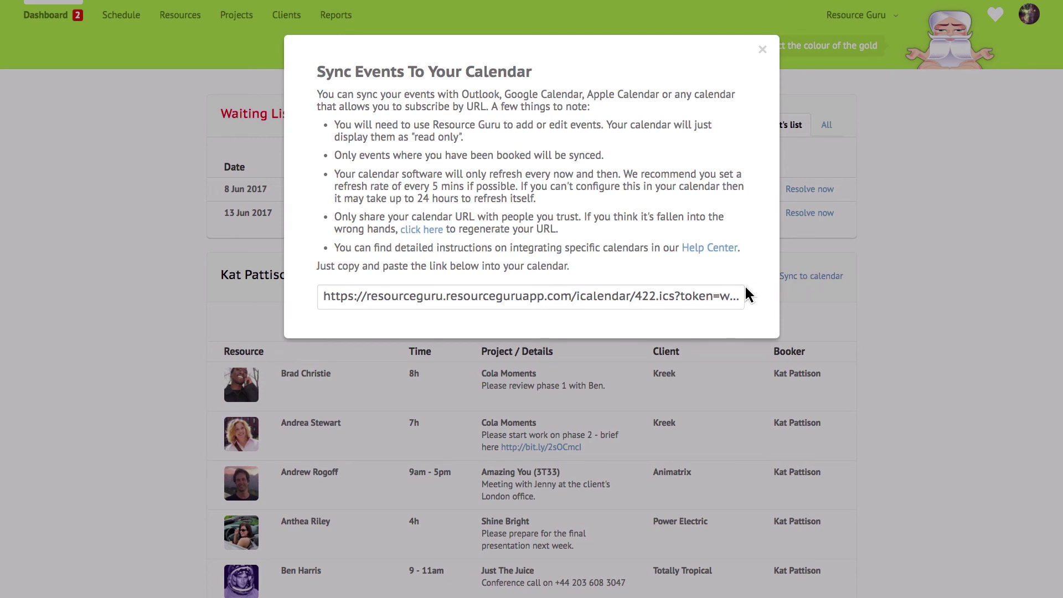
left_click(694, 299)
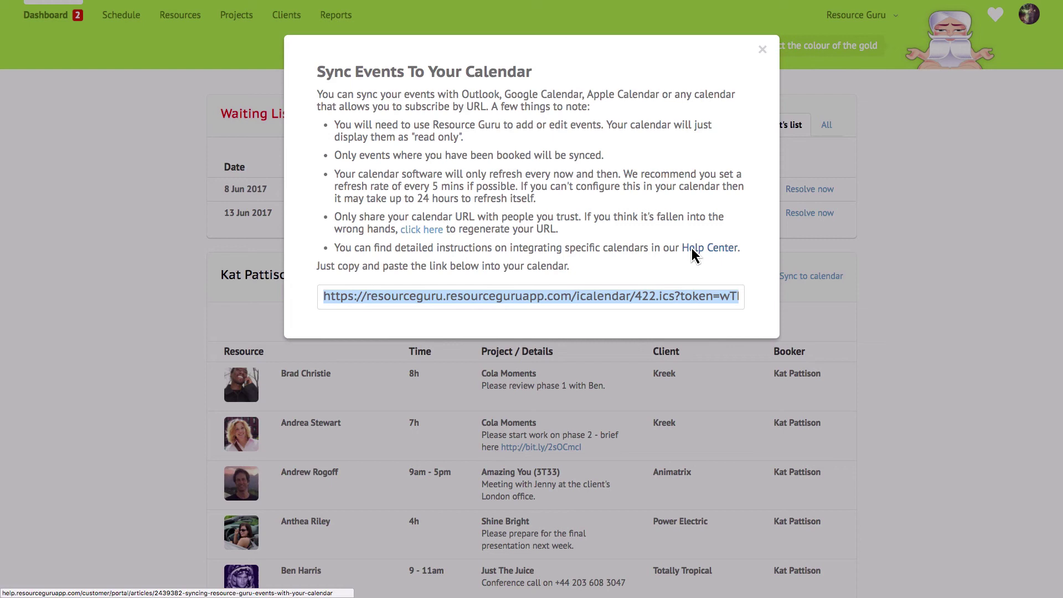
key("Escape")
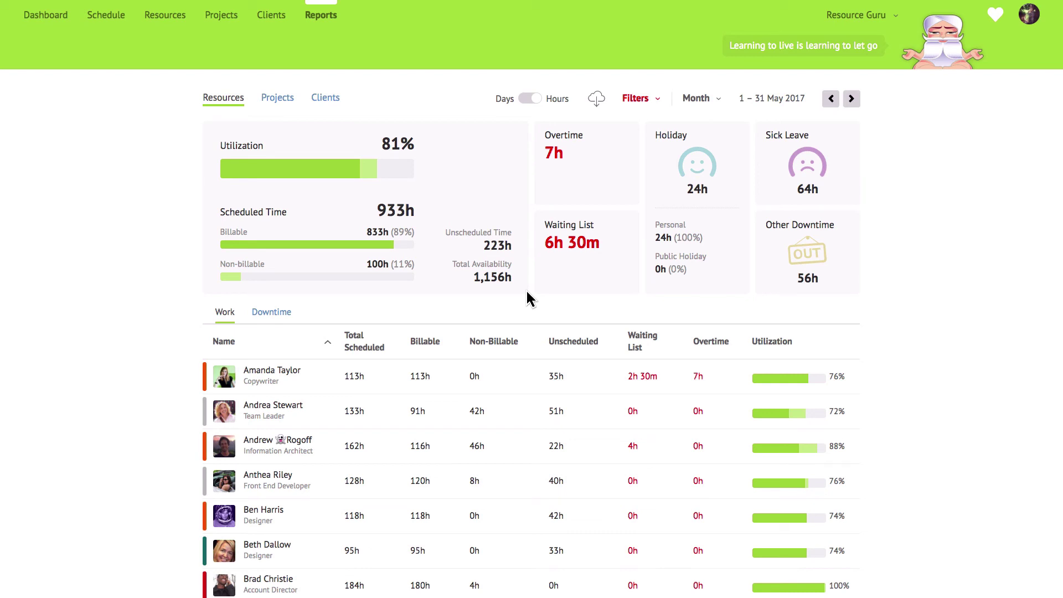
- Inspect the Utilization bar and the Downtime breakdown, then go back to the Work hours table
mouse_move(374, 170)
left_click(276, 321)
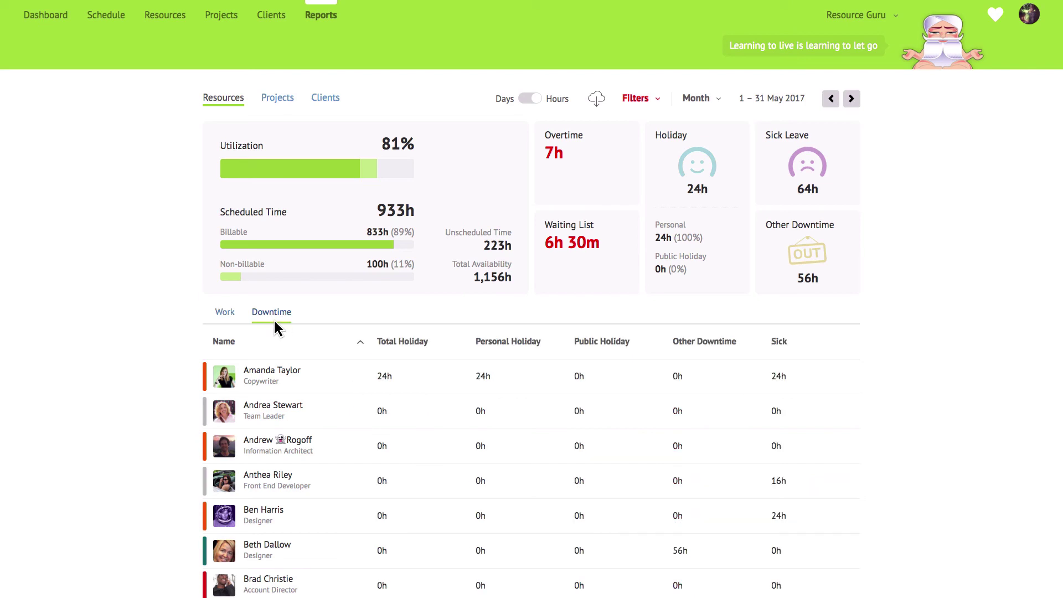
left_click(230, 321)
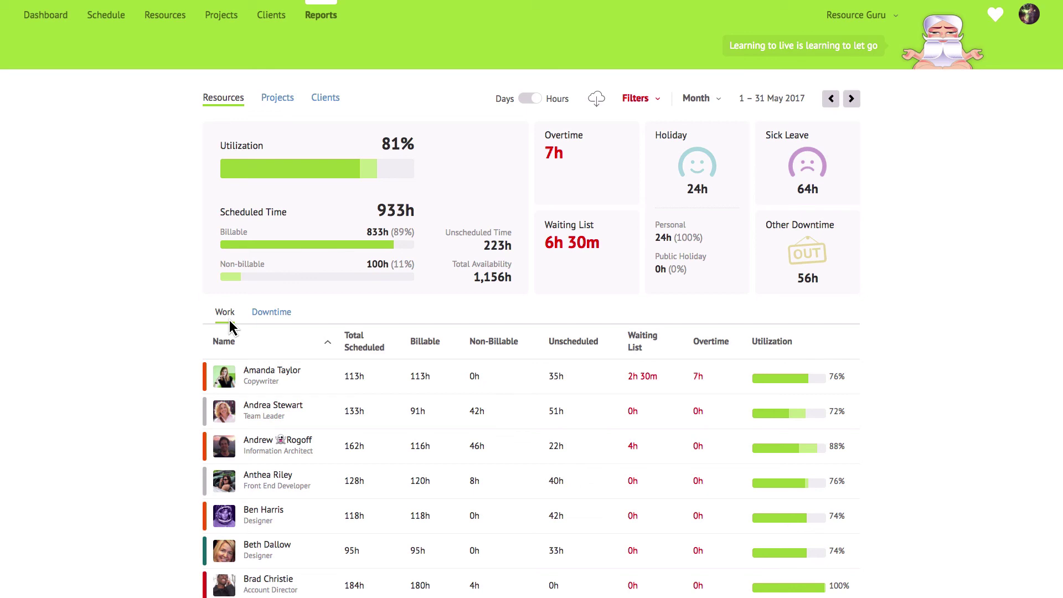
- Sort by waiting list hours, view the copywriter's report, then return to all resources
left_click(659, 352)
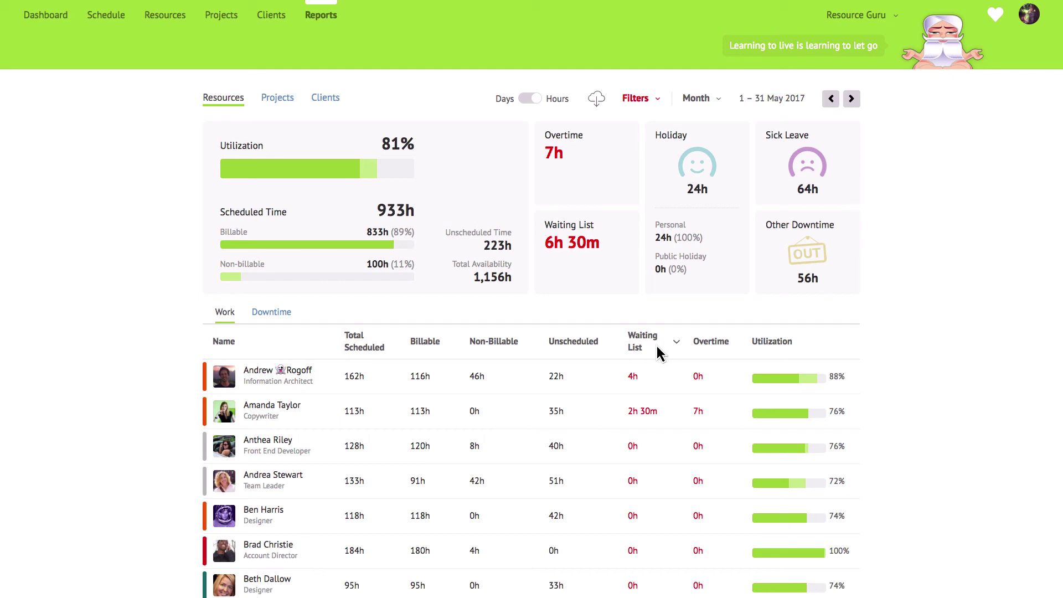
left_click(621, 414)
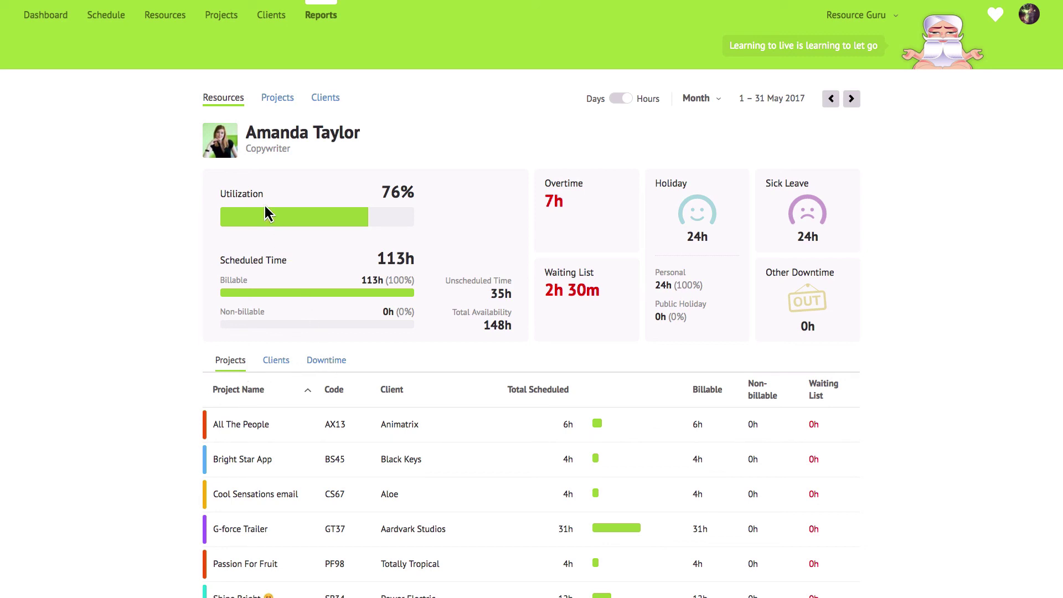
left_click(222, 104)
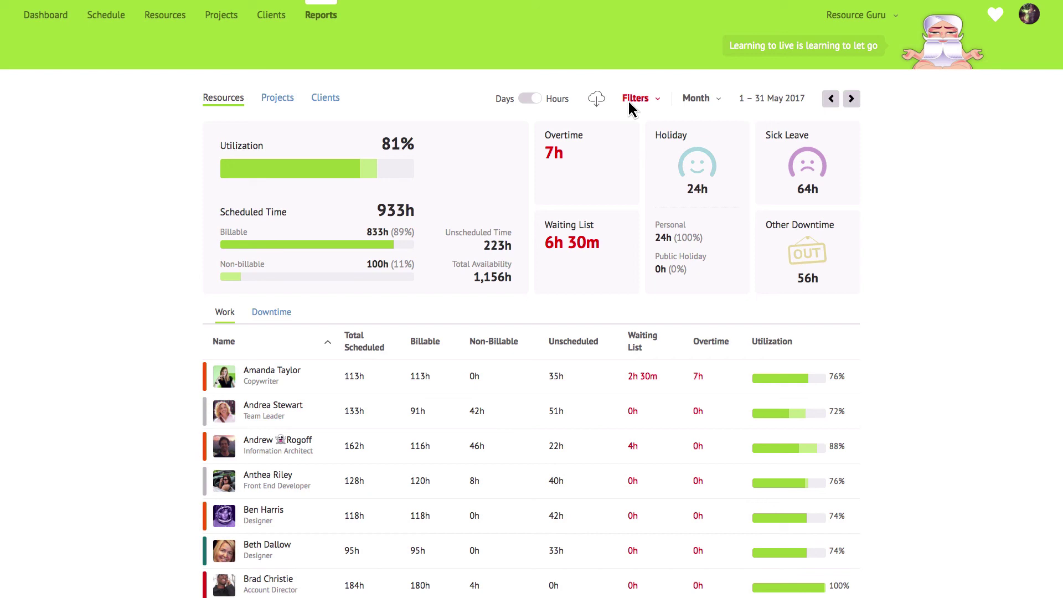
left_click(718, 105)
- Switch to the Projects report and open the G-force Trailer (GT37) breakdown
left_click(277, 99)
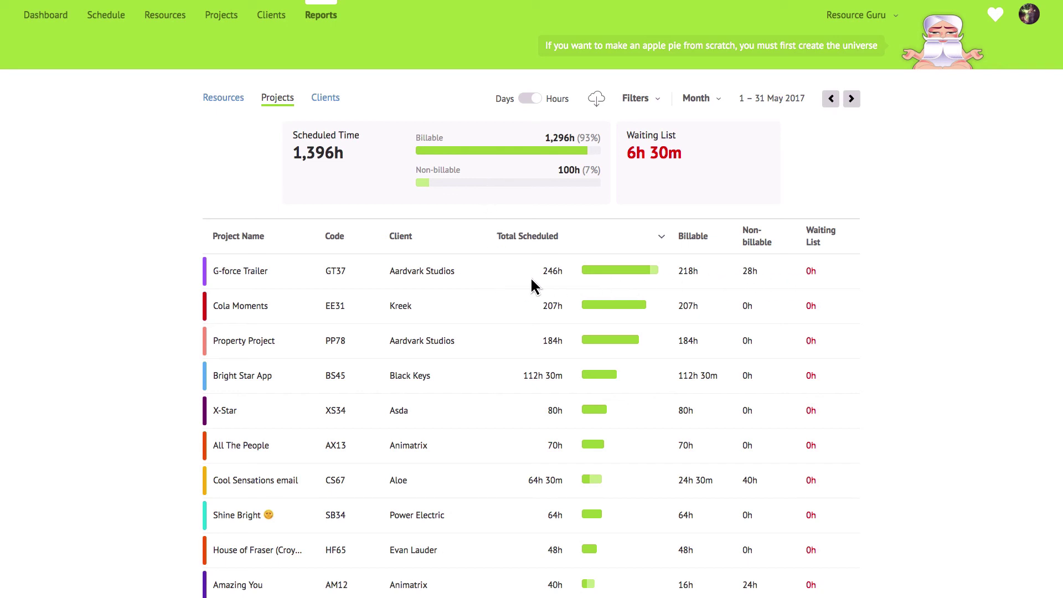
left_click(469, 286)
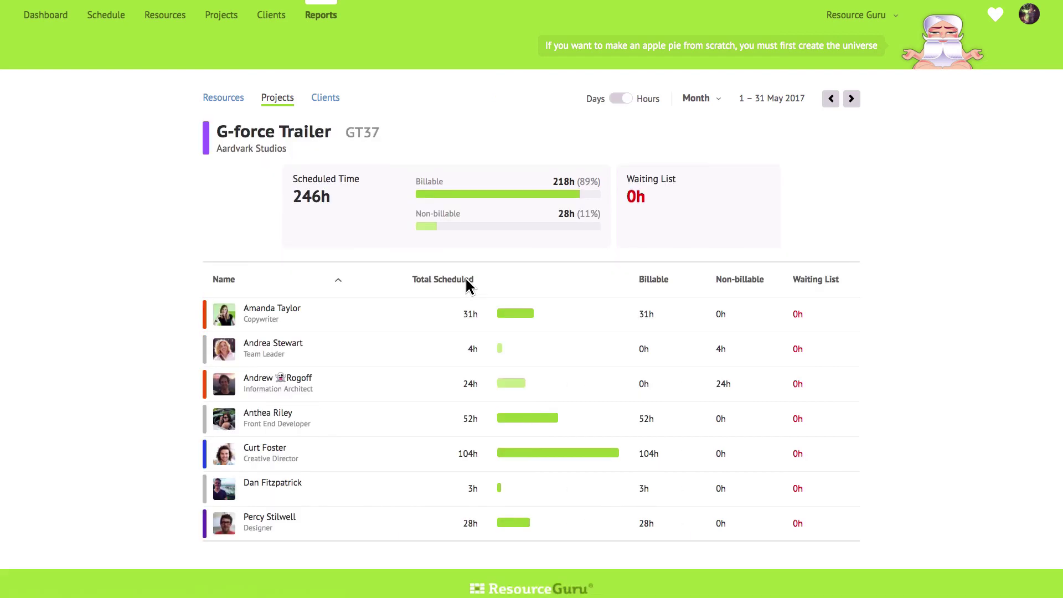